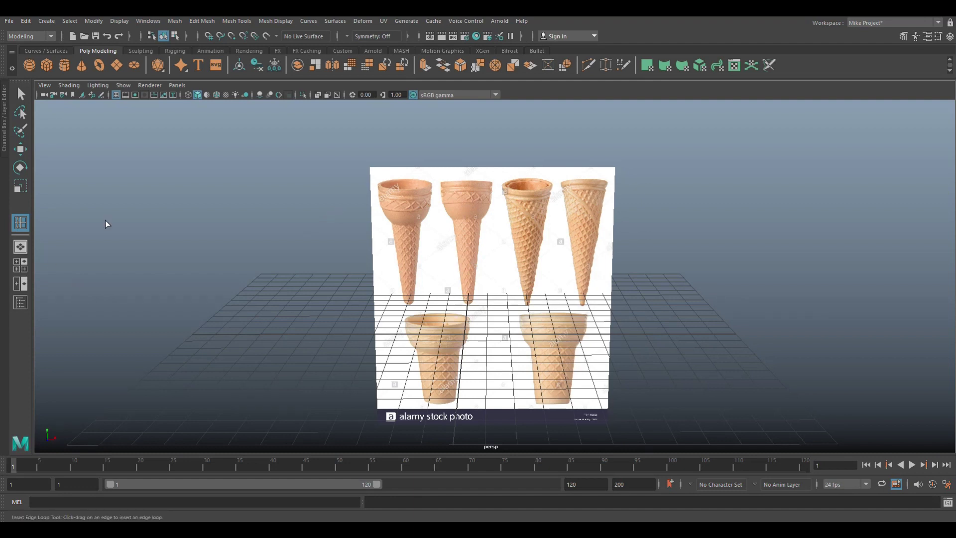
Create a polygon cone and rotate it upside down so its tip points downward
click(81, 66)
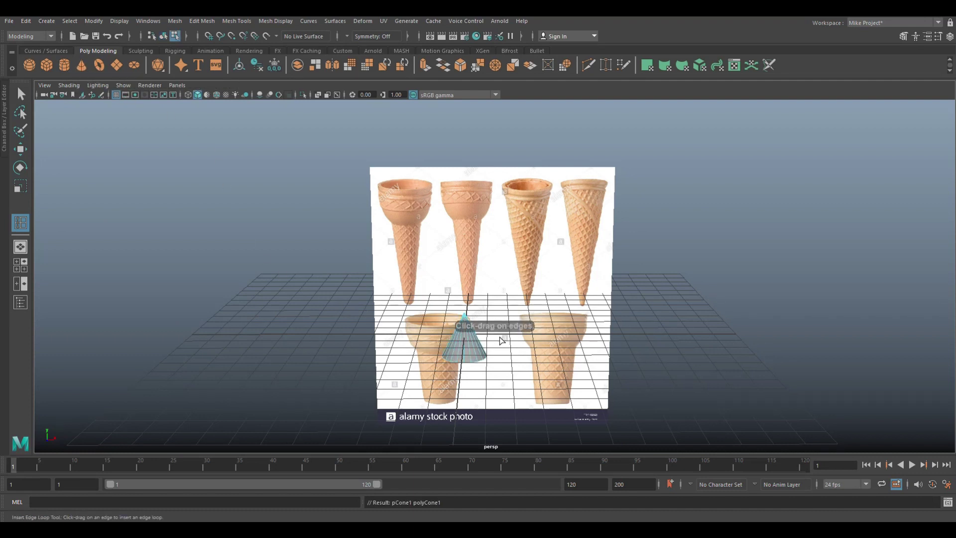
key(e)
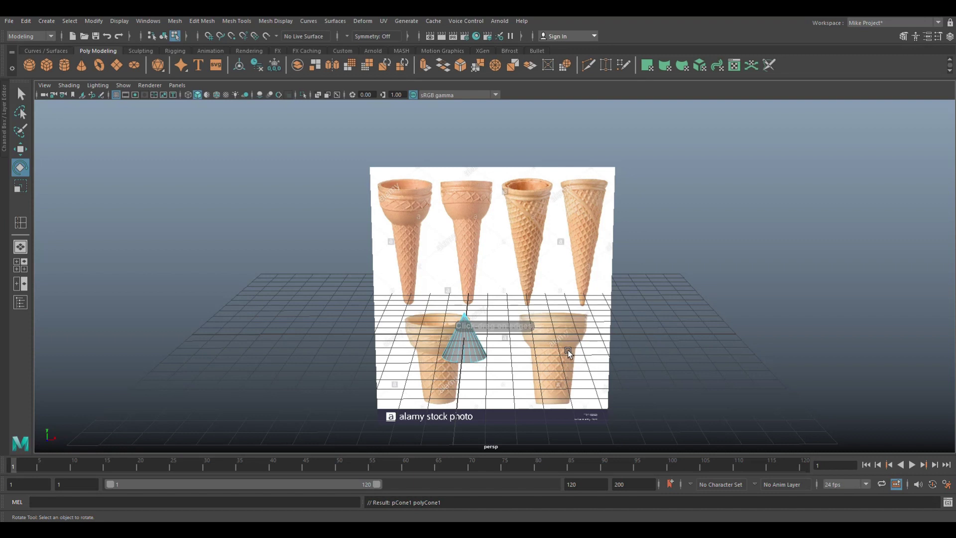
alt+drag(578, 391, 437, 332)
right_drag(475, 258, 537, 246)
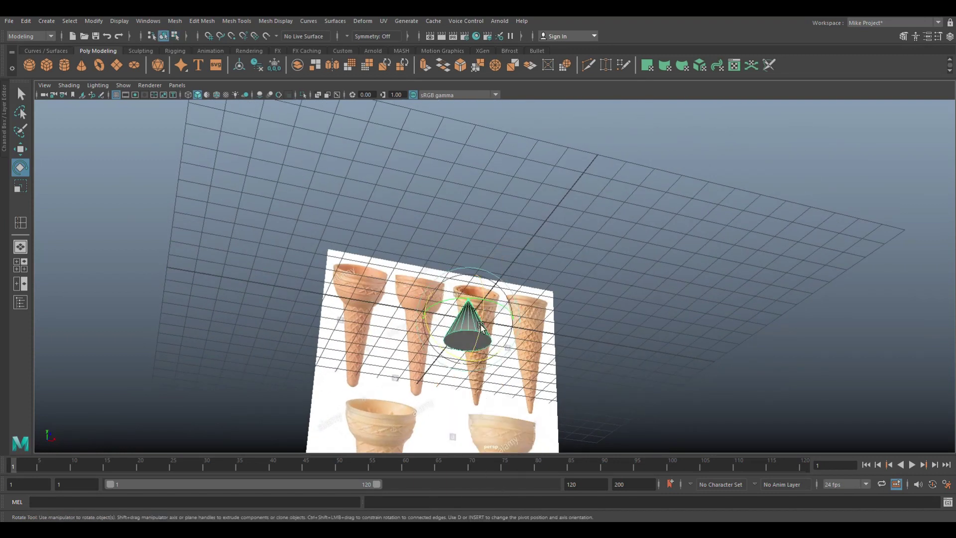
alt+drag(554, 333, 591, 373)
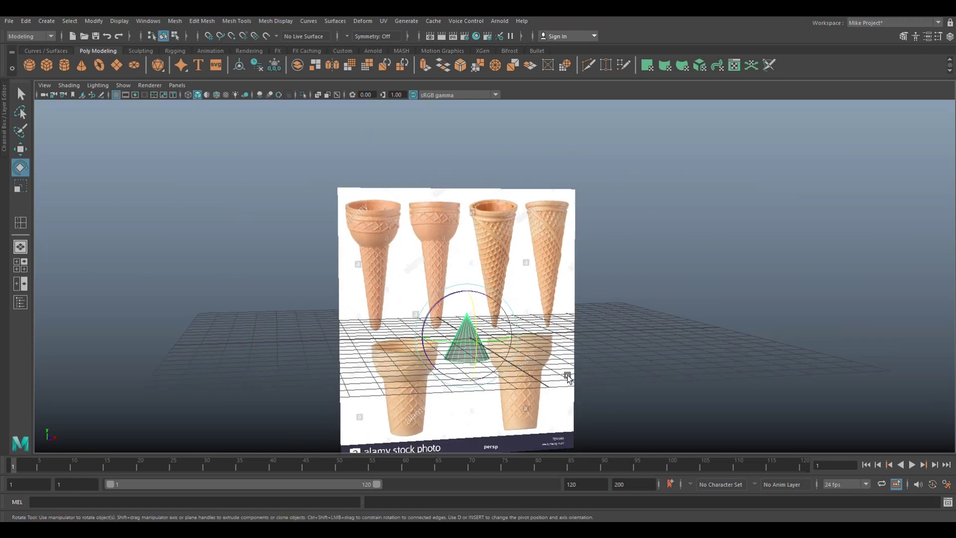
drag(476, 293, 523, 360)
Set the cone's height subdivisions to 10
key(space)
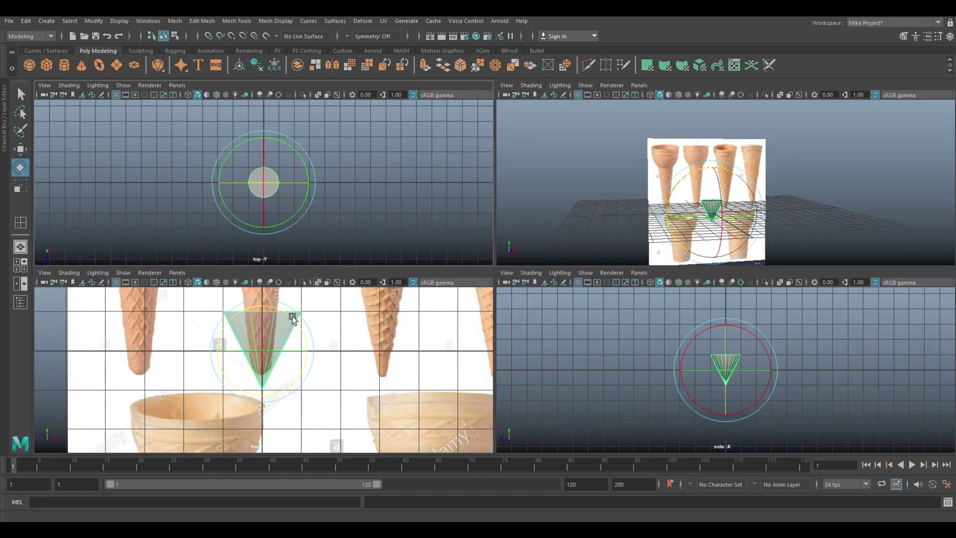
key(space)
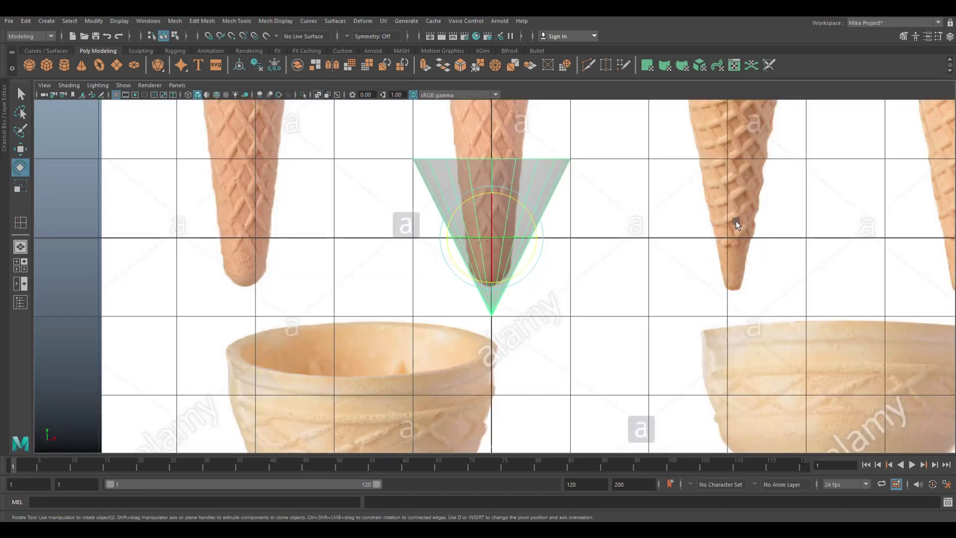
key(ctrl+a)
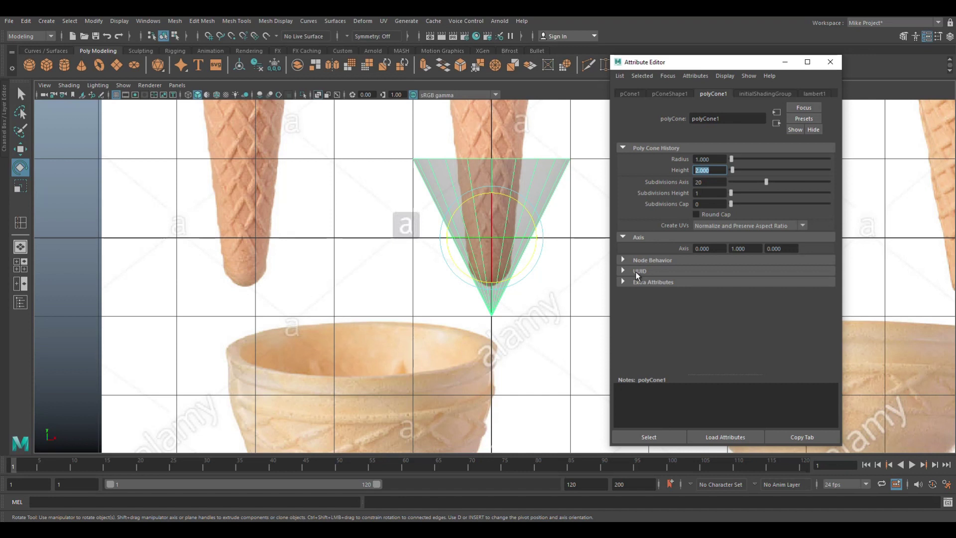
click(710, 193)
text(10)
key(Return)
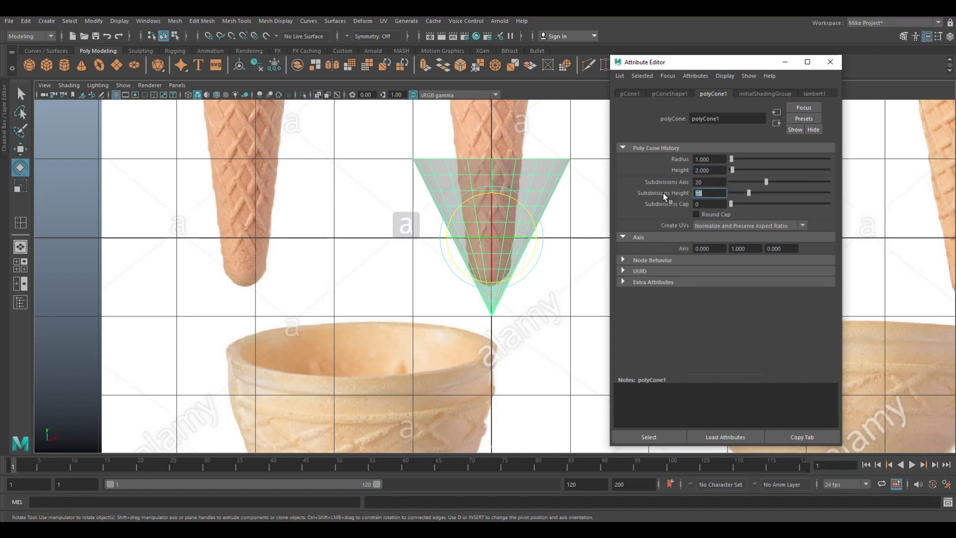
Stretch the cone vertically and raise it about 1.3 units to cover the stem of the second reference cone
scroll(342, 261, down, 3)
scroll(341, 260, down, 2)
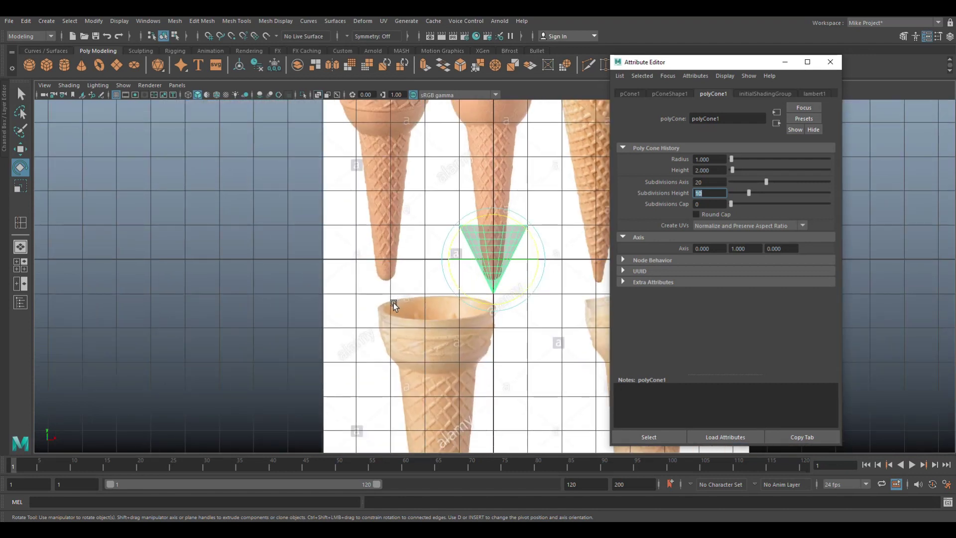
click(200, 203)
click(476, 248)
key(r)
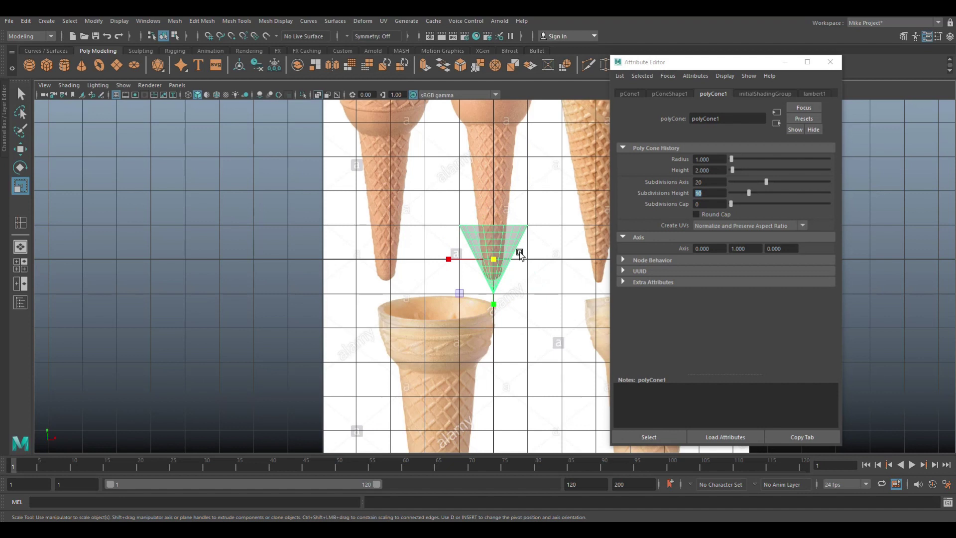
drag(493, 306, 500, 379)
key(w)
drag(491, 219, 498, 169)
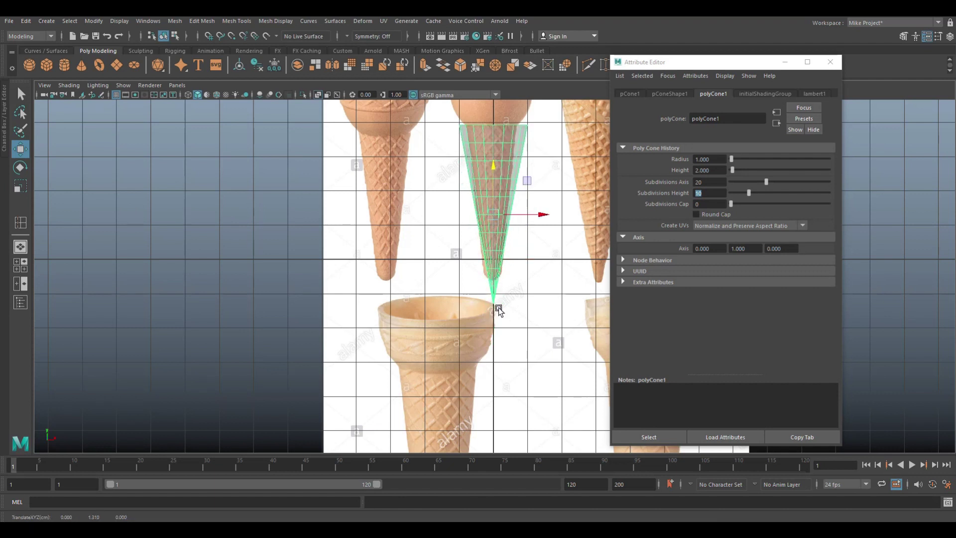
scroll(504, 337, up, 1)
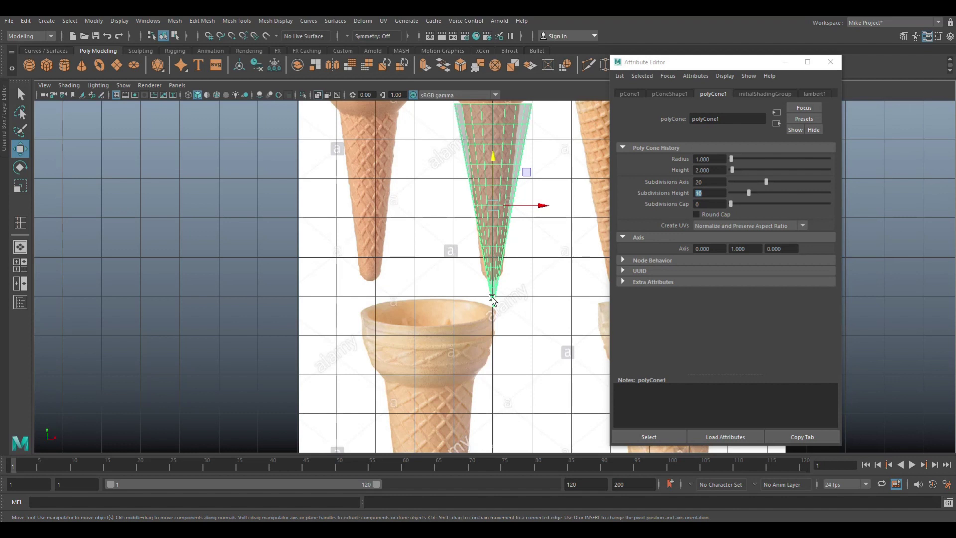
Delete the faces of the cone's pointed tip that extend below the rounded end in the reference image
click(831, 63)
key(space)
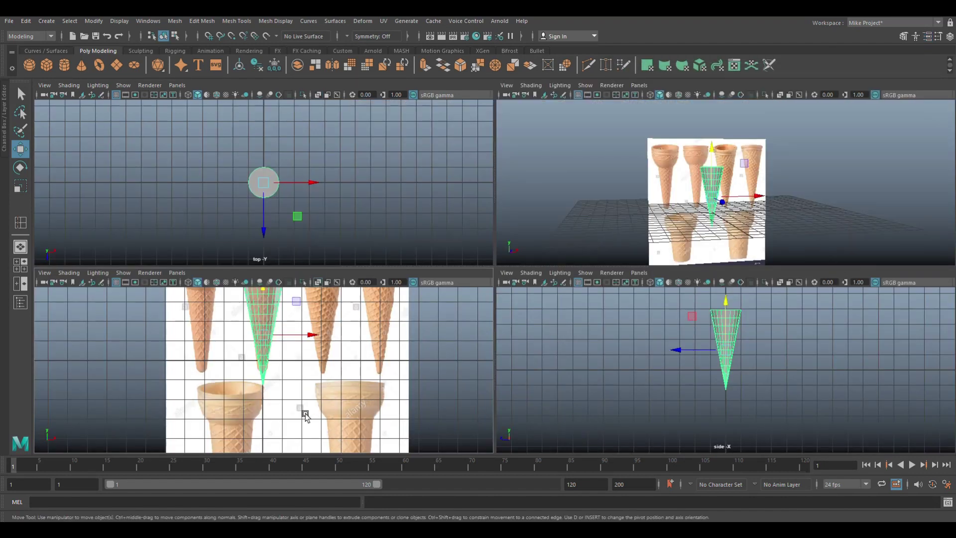
scroll(305, 412, up, 3)
key(space)
scroll(492, 359, up, 3)
right_drag(491, 258, 494, 288)
drag(443, 292, 568, 365)
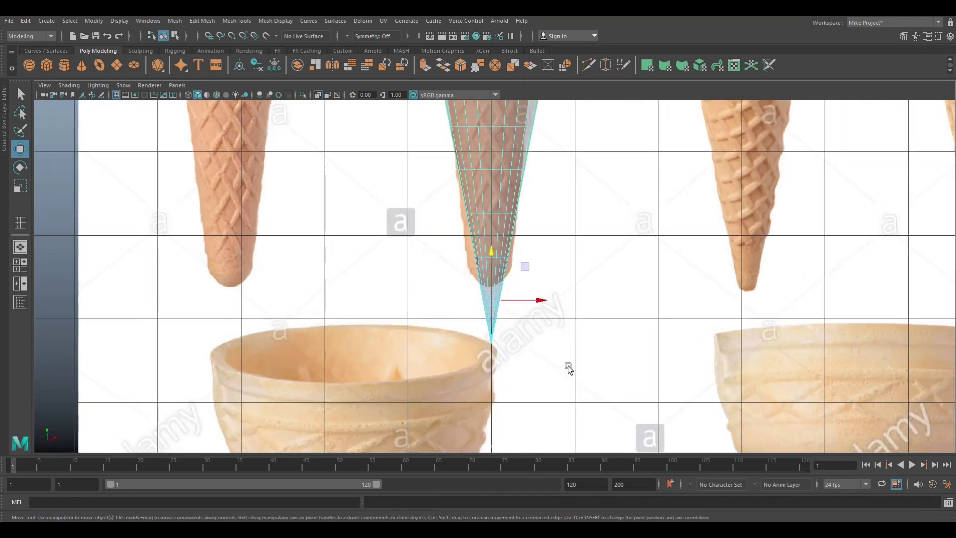
key(Delete)
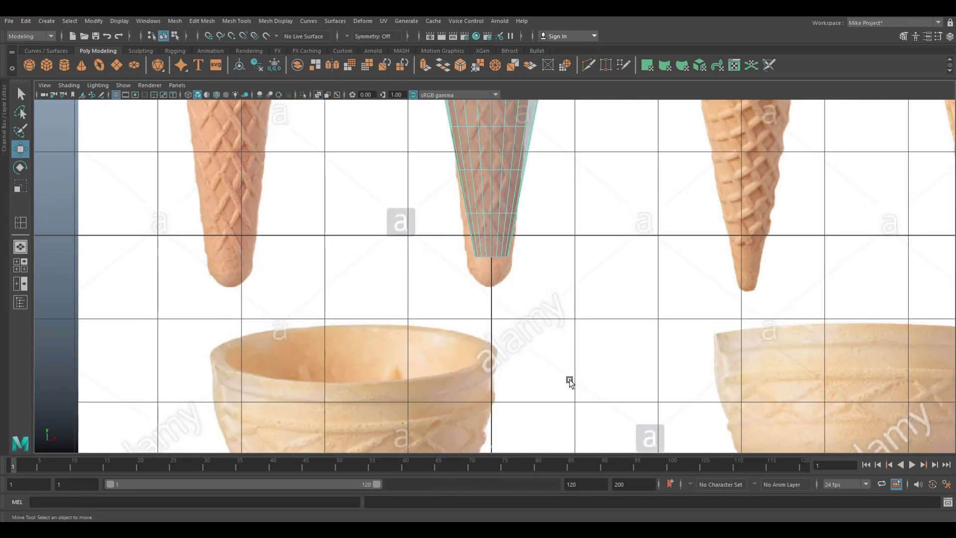
Move the reference image plane far behind the cone, to about -52.8 on the Z axis
click(21, 246)
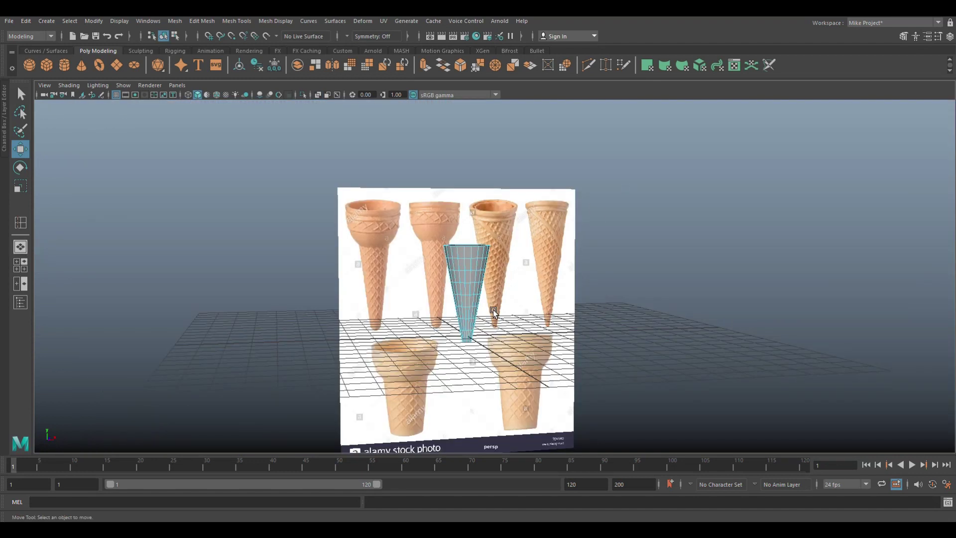
key(space)
key(space)
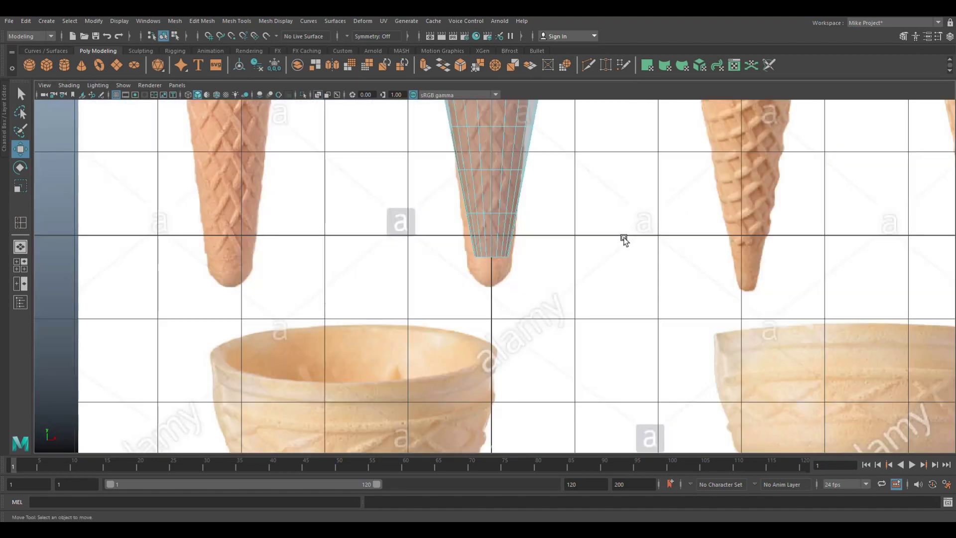
alt+drag(613, 291, 669, 284)
scroll(643, 292, down, 5)
scroll(647, 294, down, 2)
drag(581, 122, 674, 247)
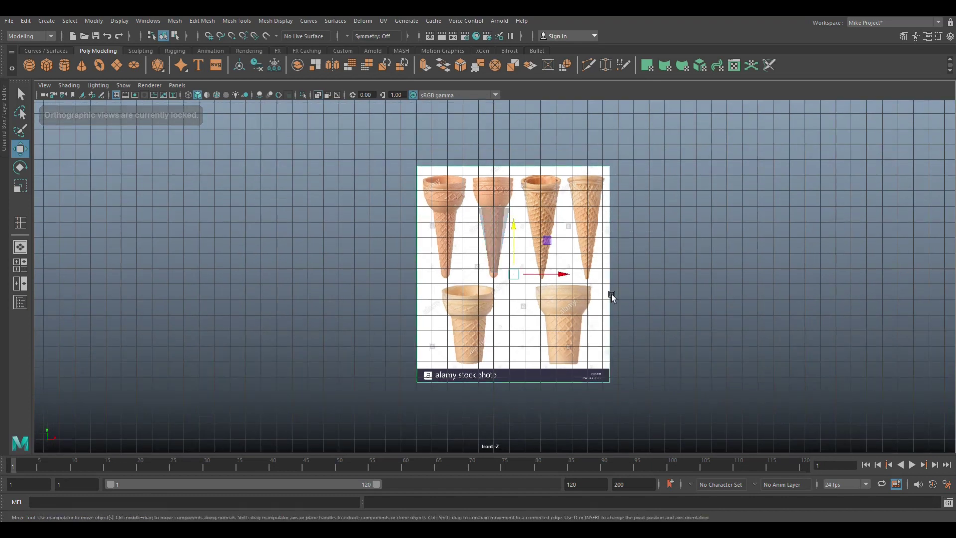
key(space)
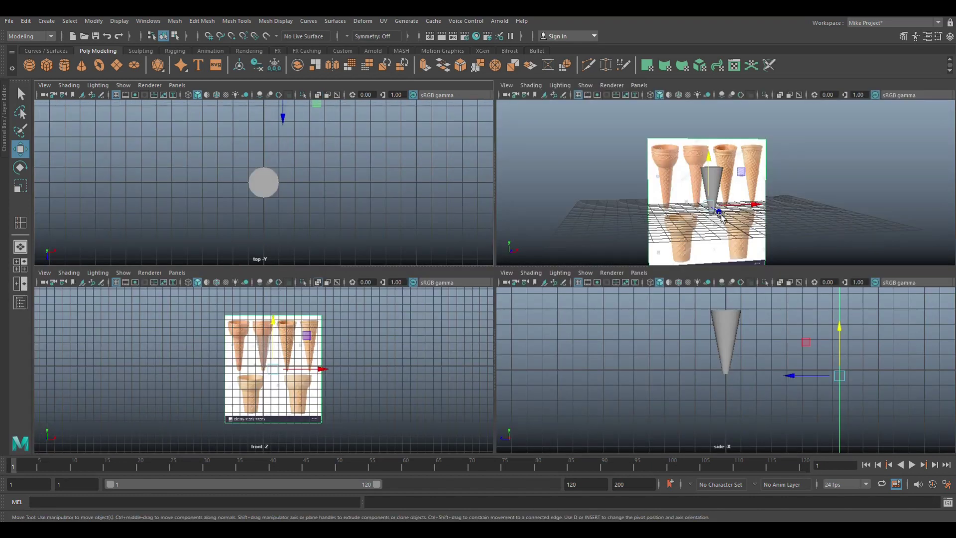
scroll(722, 218, down, 3)
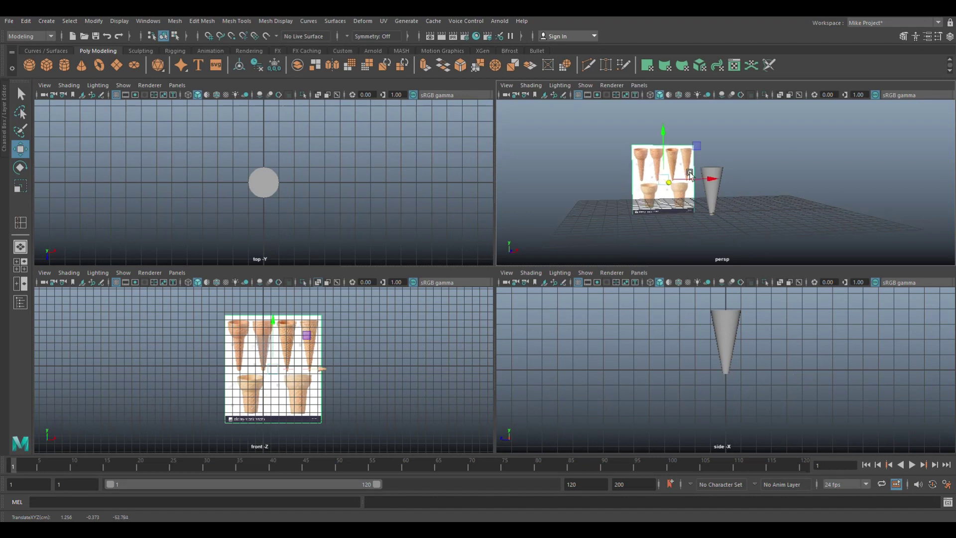
Extrude the border edge loop around the cone's open lower end, scale the new ring inward and lower it slightly
click(712, 201)
key(f)
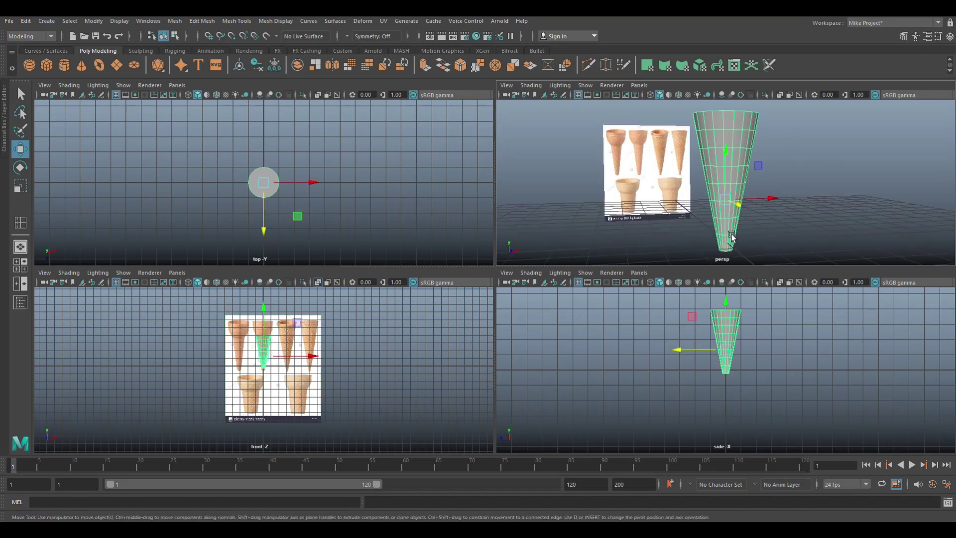
key(space)
mouse_move(633, 283)
alt+mouse_down()
mouse_move(681, 224)
mouse_move(617, 279)
alt+mouse_up()
scroll(550, 203, up, 5)
alt+drag(550, 203, 534, 285)
right_drag(512, 259, 520, 308)
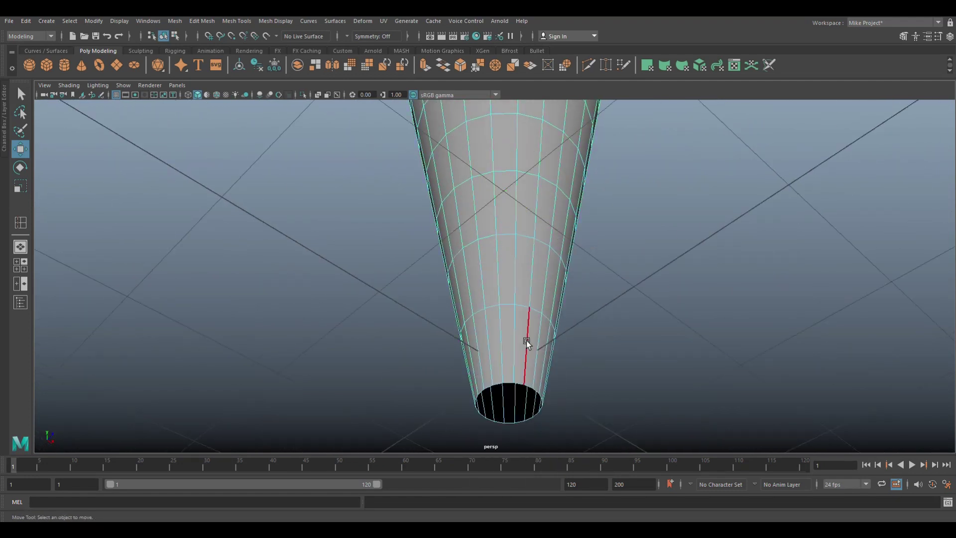
click(510, 383)
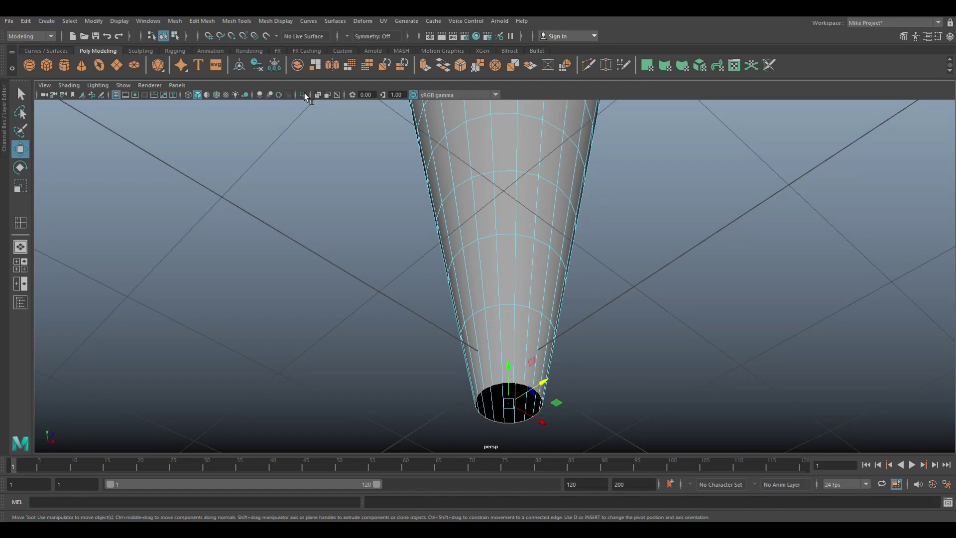
alt+drag(331, 117, 480, 203)
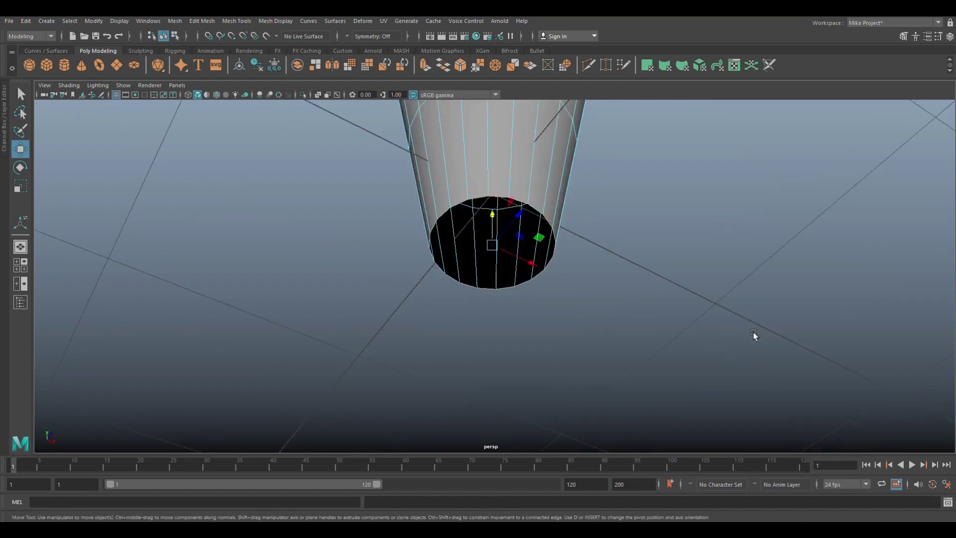
key(ctrl+e)
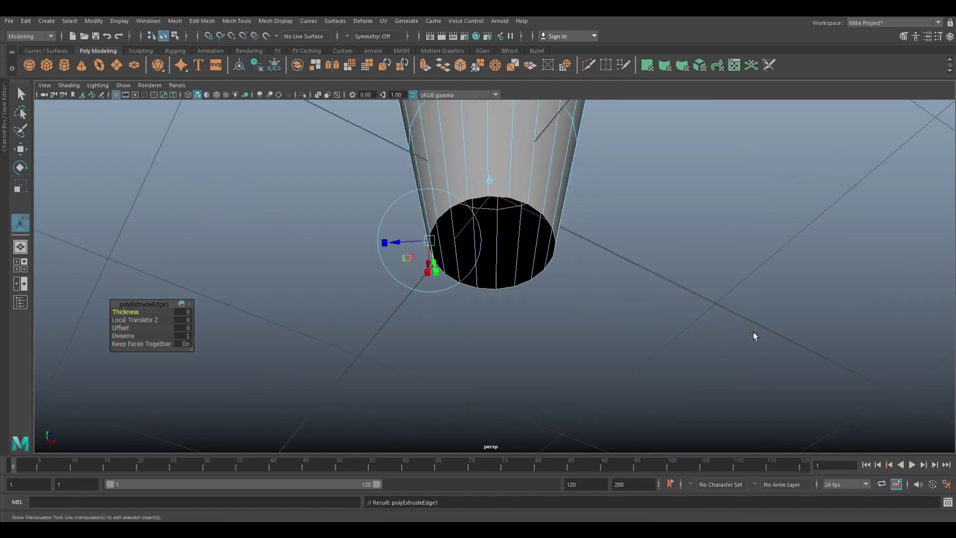
key(r)
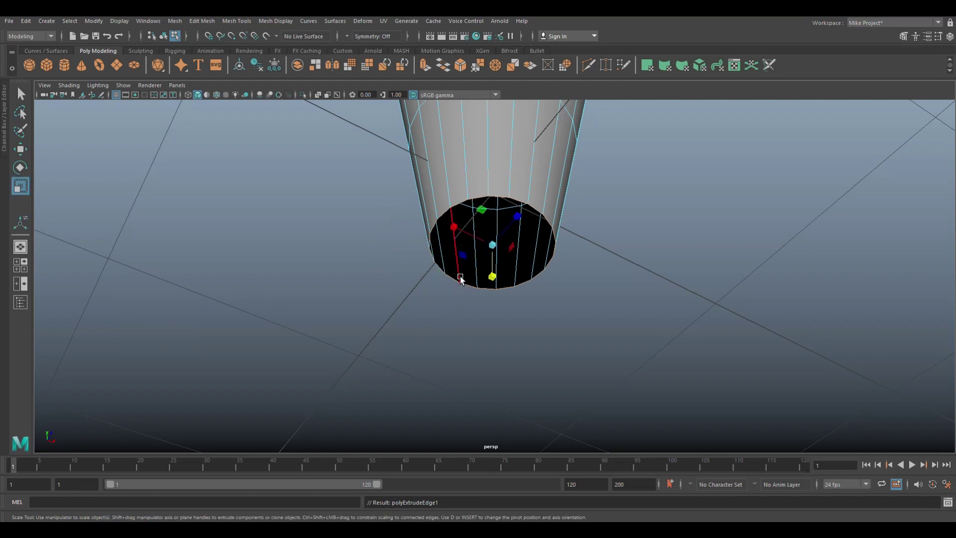
drag(492, 244, 464, 261)
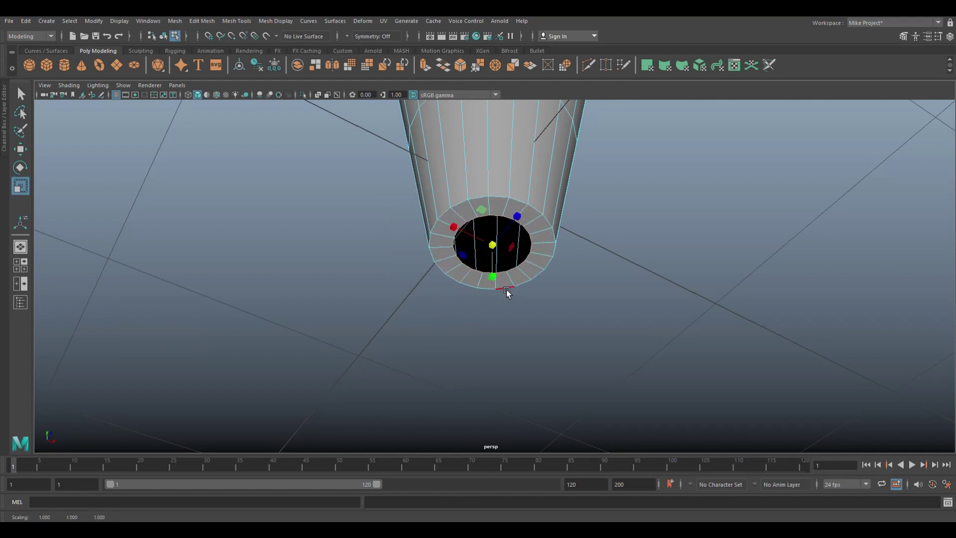
key(w)
drag(494, 216, 495, 220)
Extrude the inner ring again, shrink it to a small central opening and lower it slightly to round the tip
key(ctrl+e)
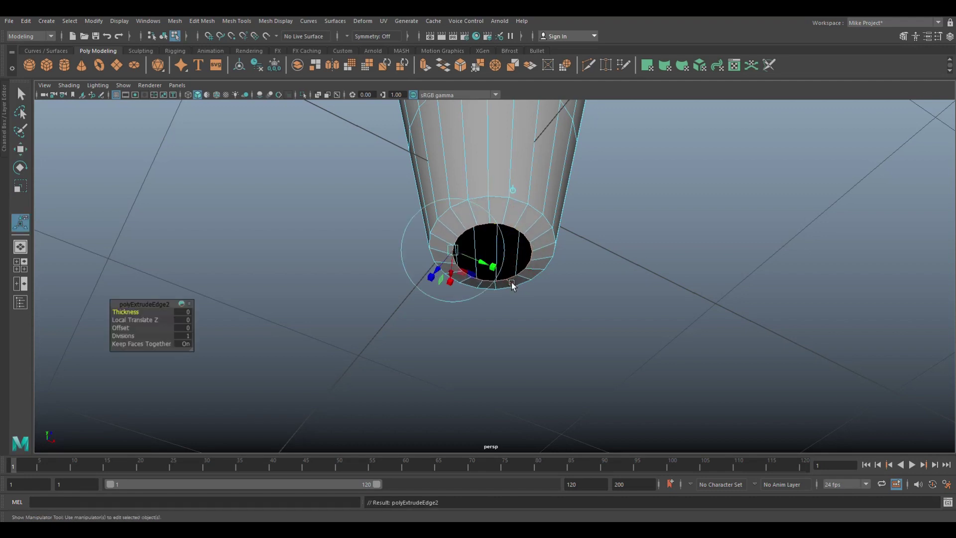
key(r)
drag(492, 255, 454, 270)
key(ctrl+e)
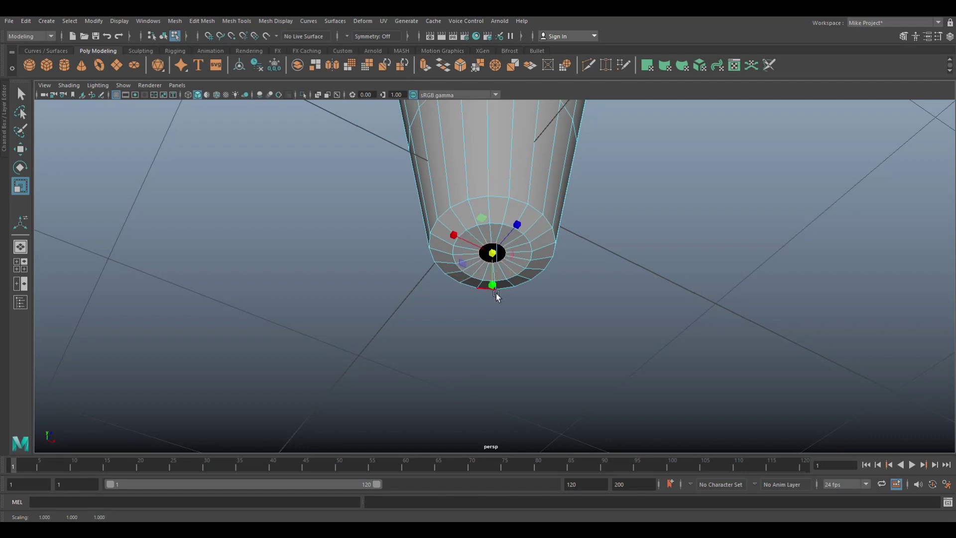
key(w)
drag(491, 225, 492, 230)
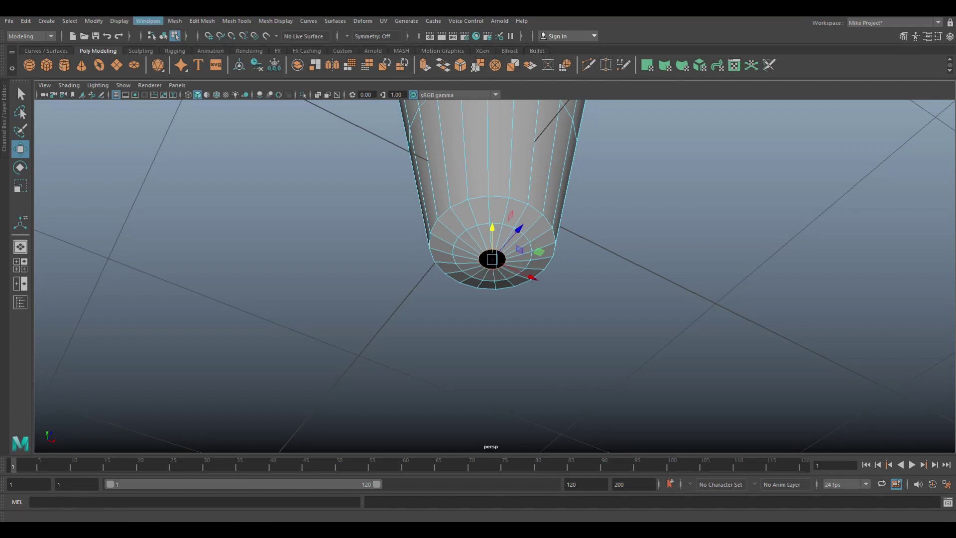
Fill the small hole remaining in the centre of the cone's rounded tip
click(177, 22)
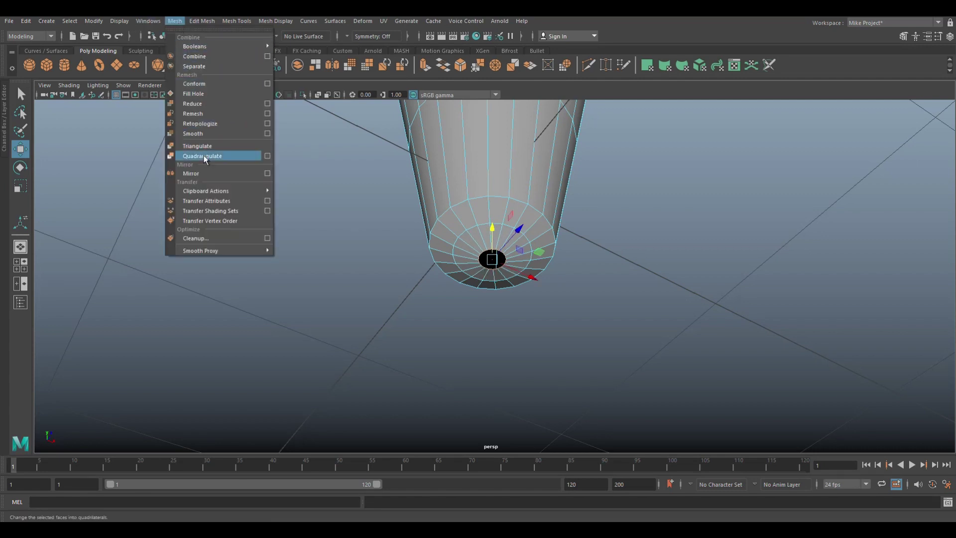
click(199, 94)
scroll(491, 272, up, 5)
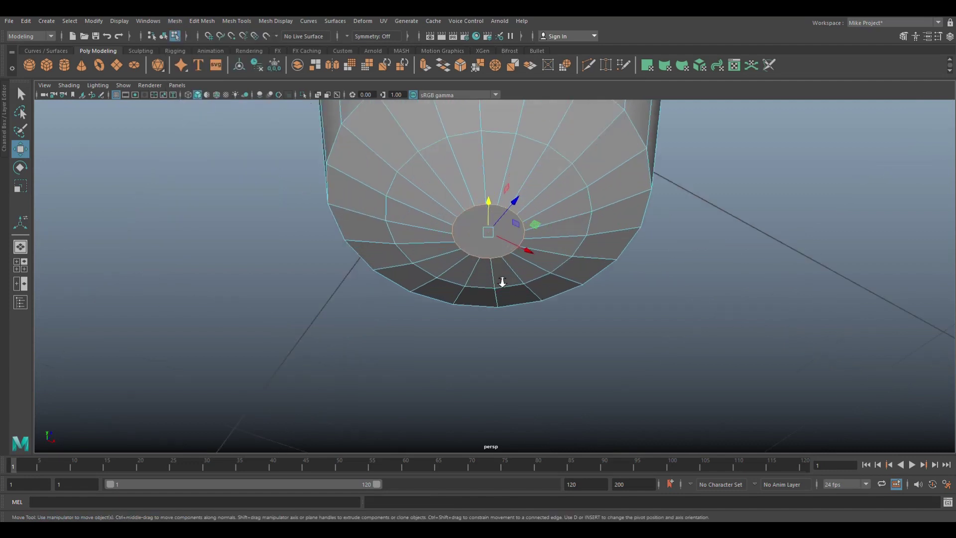
Poke the circular cap face at the tip to divide it into triangles meeting at its centre
right_drag(443, 157, 443, 185)
click(467, 176)
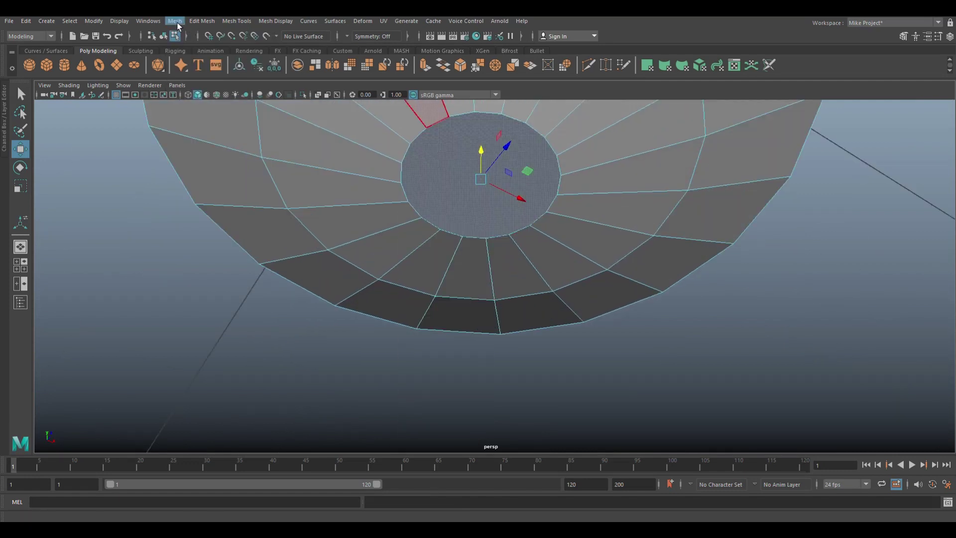
click(199, 22)
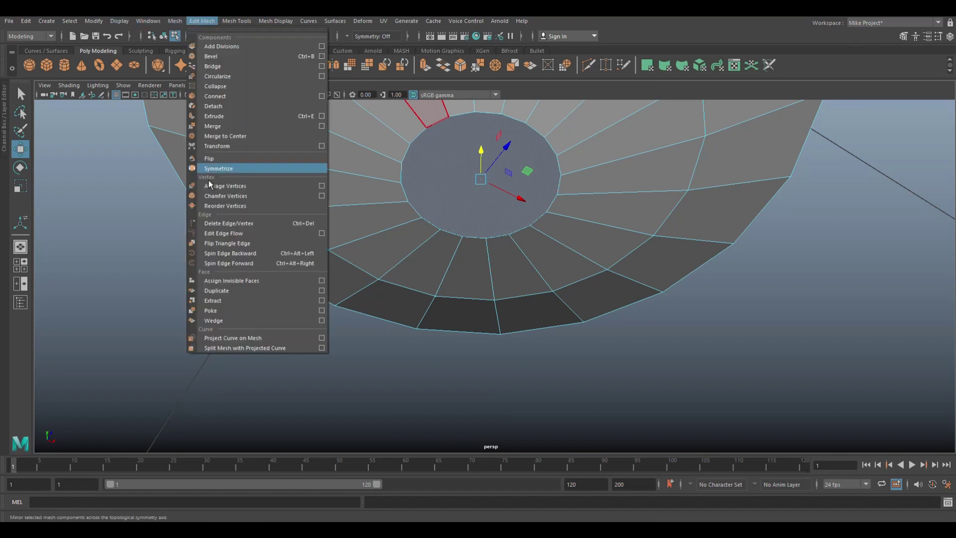
click(220, 313)
scroll(268, 319, down, 5)
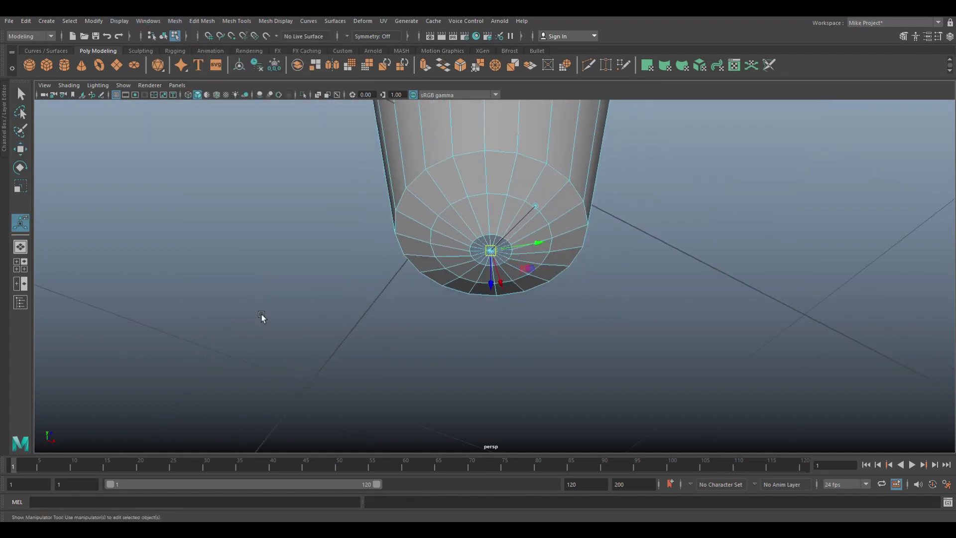
Return to object mode and preview the cone smoothed to check its overall shape and rounded tip
right_drag(531, 137, 565, 125)
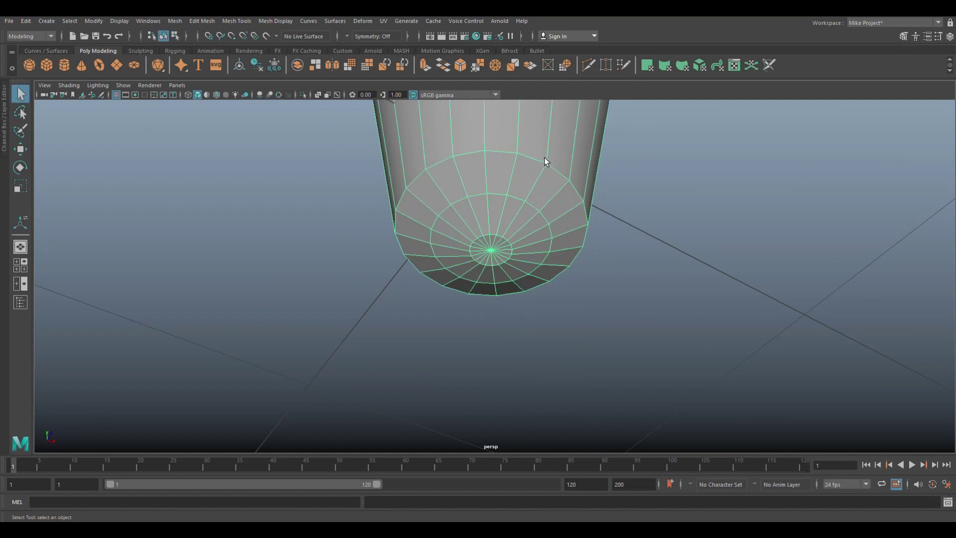
click(660, 236)
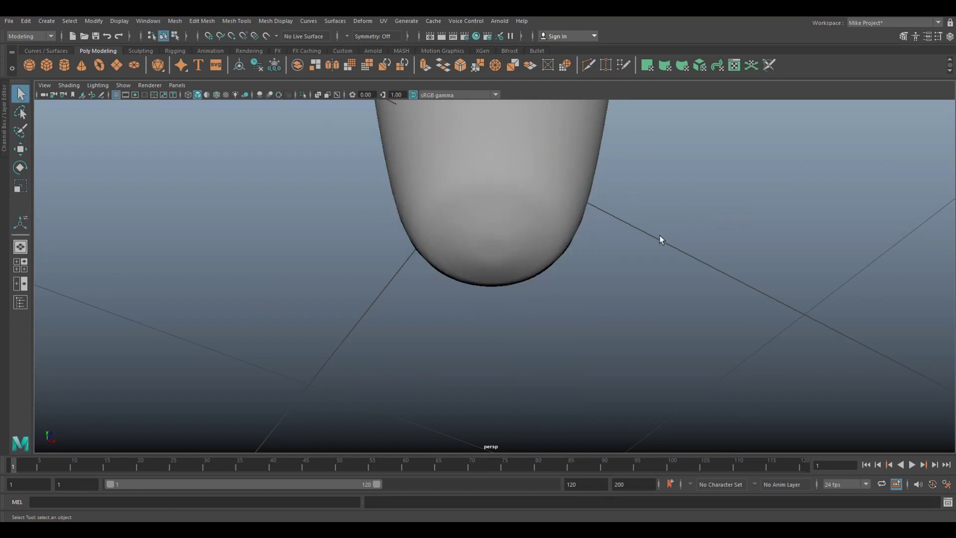
scroll(659, 237, down, 4)
alt+drag(659, 240, 654, 281)
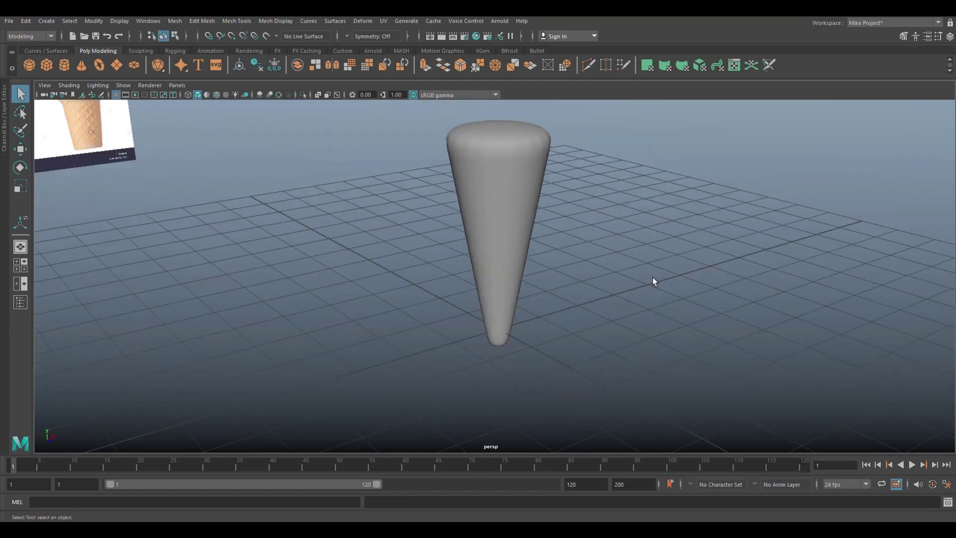
Set the cone back to unsmoothed display and delete the flat cap face closing its wide upper end
click(517, 205)
key(1)
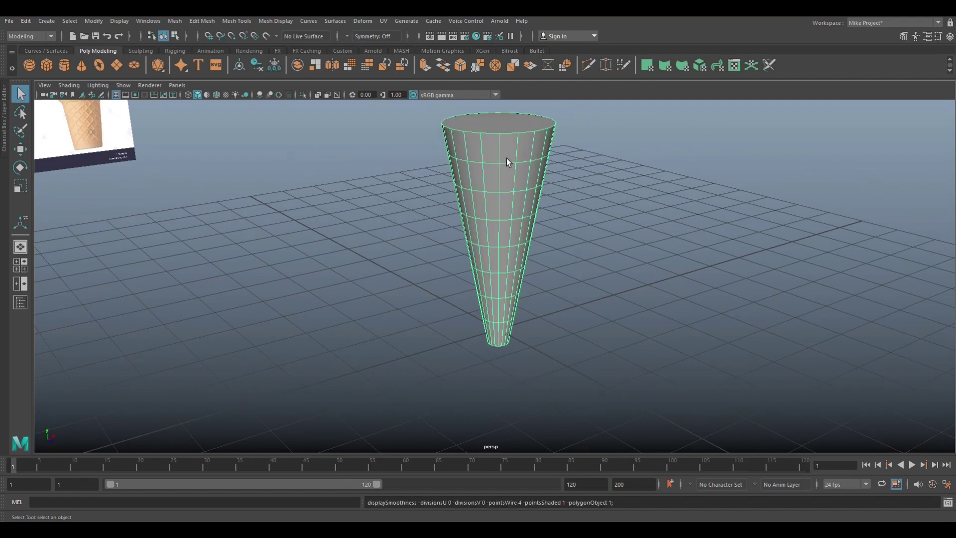
right_drag(503, 117, 503, 142)
click(504, 123)
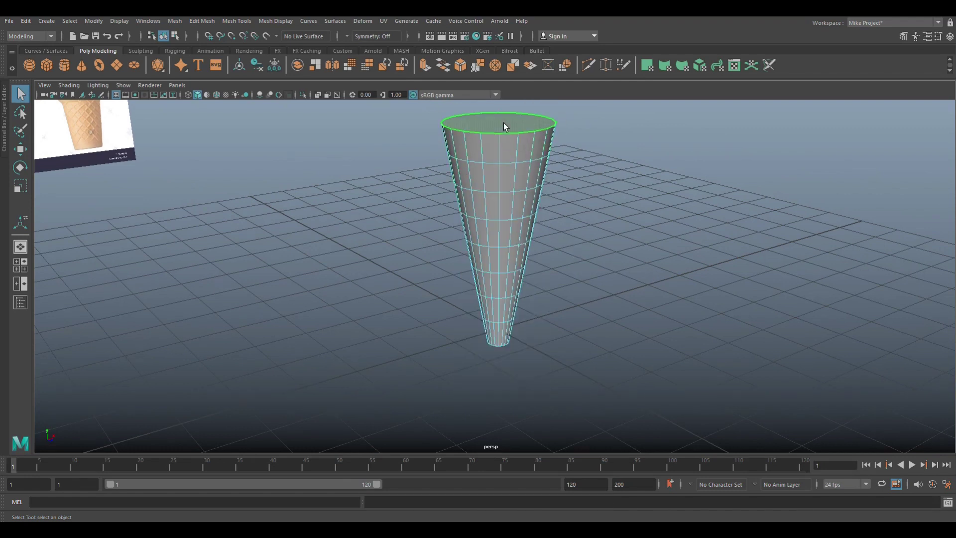
key(Delete)
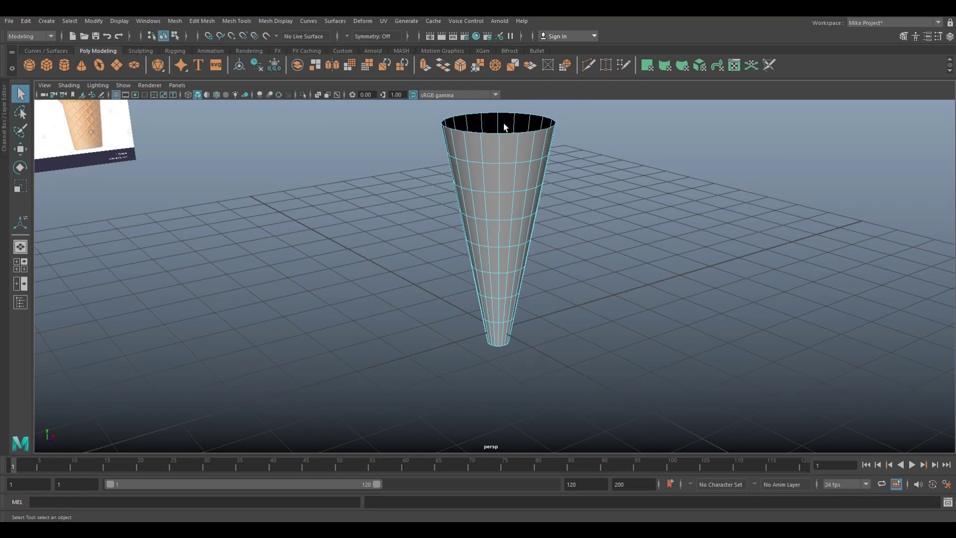
In the front view, scale the top row of the cone's vertices inward towards the reference cone's outline
click(27, 267)
key(space)
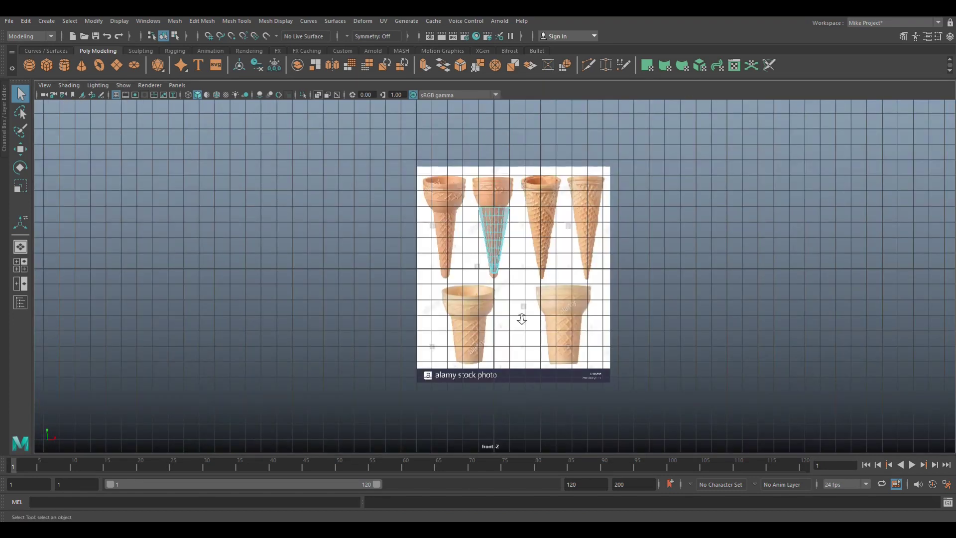
scroll(522, 318, up, 5)
alt+middle_drag(548, 269, 537, 351)
scroll(536, 349, up, 3)
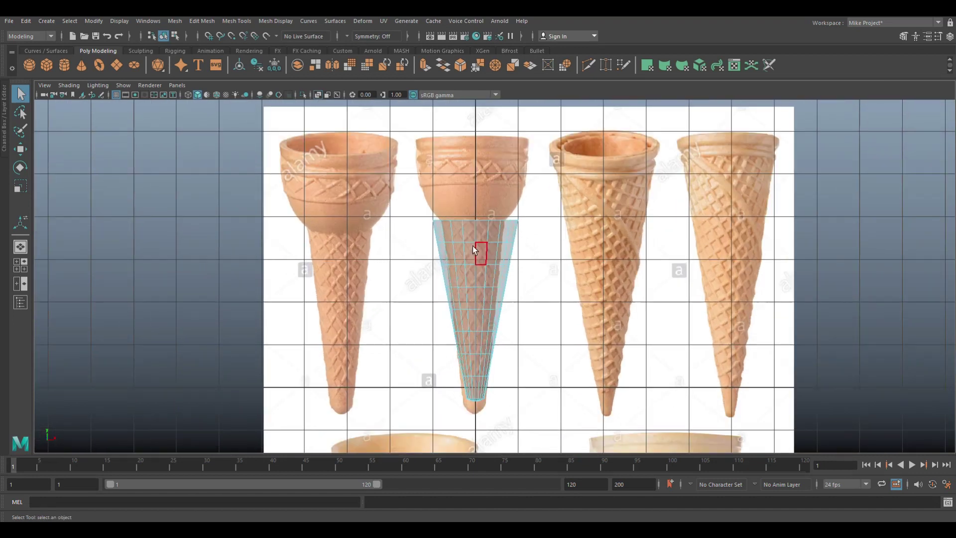
alt+middle_drag(523, 337, 524, 305)
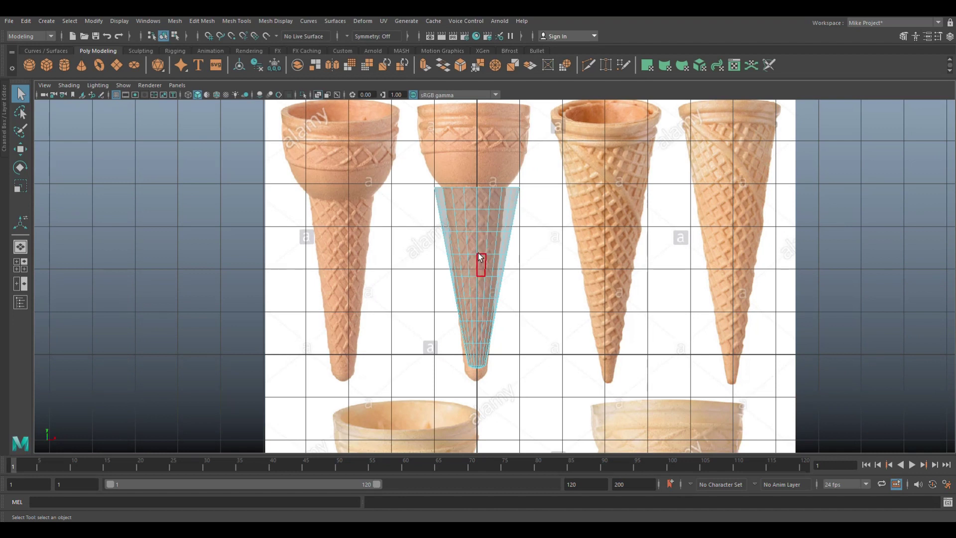
scroll(474, 213, up, 1)
right_drag(473, 186, 425, 188)
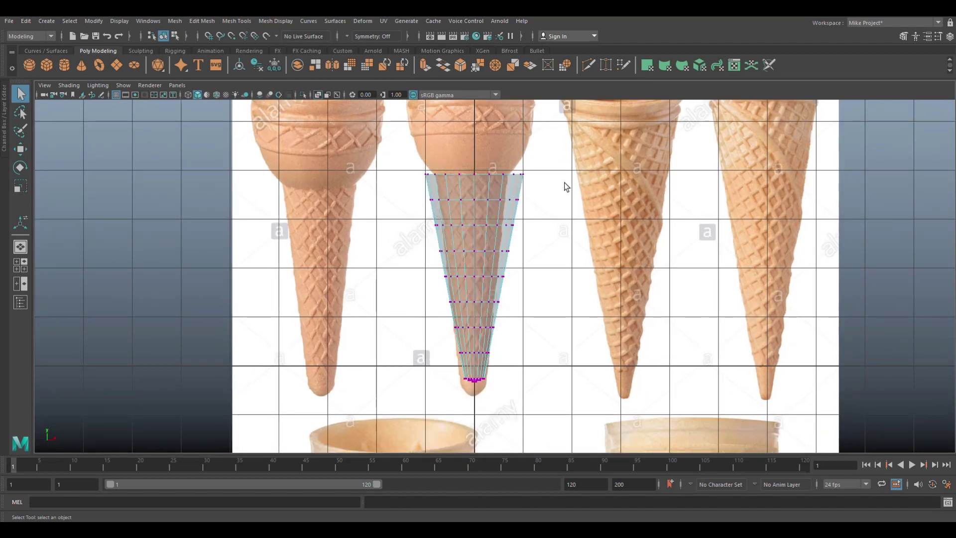
drag(533, 167, 455, 192)
key(r)
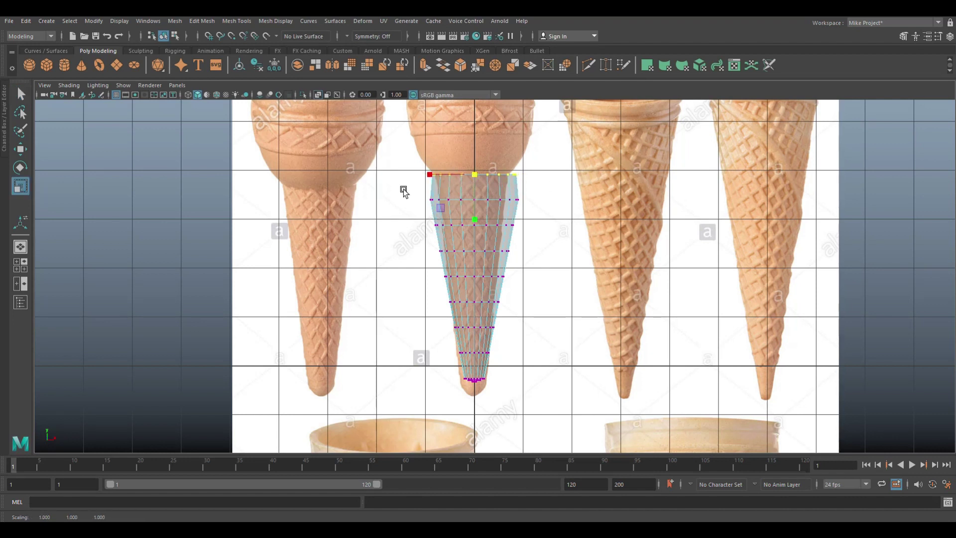
Scale the vertex rows from below the rim to mid-cone so the sides follow the reference taper
drag(531, 208, 469, 207)
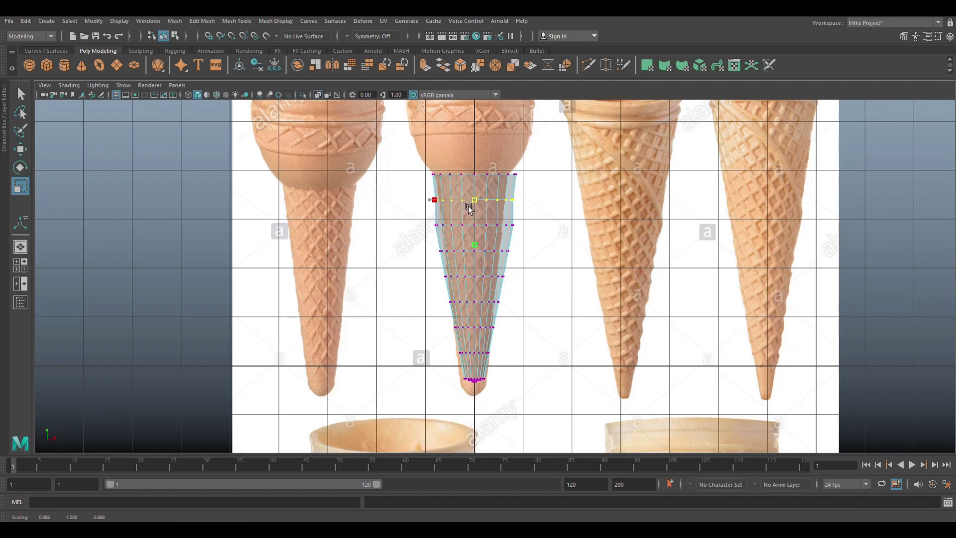
drag(419, 218, 547, 237)
drag(478, 226, 473, 228)
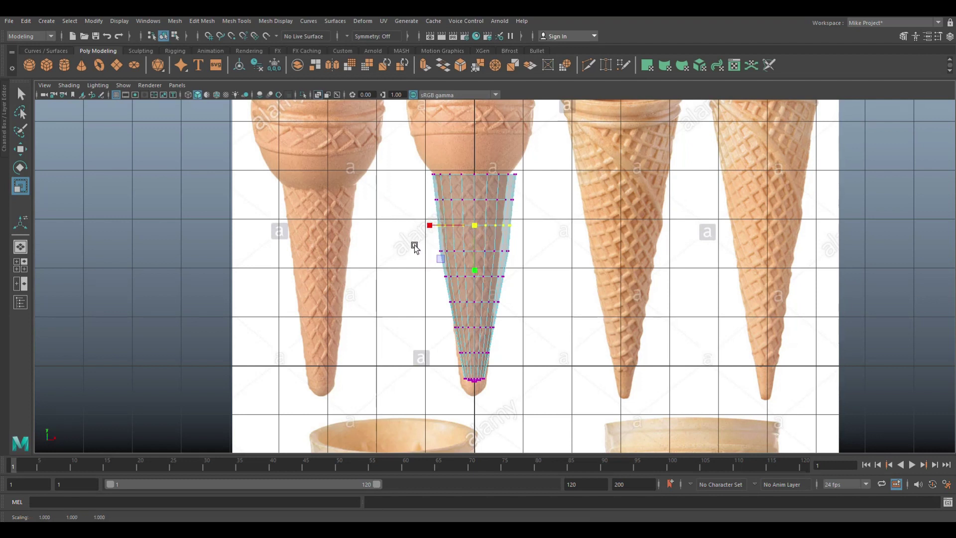
drag(536, 267, 541, 287)
drag(473, 277, 474, 280)
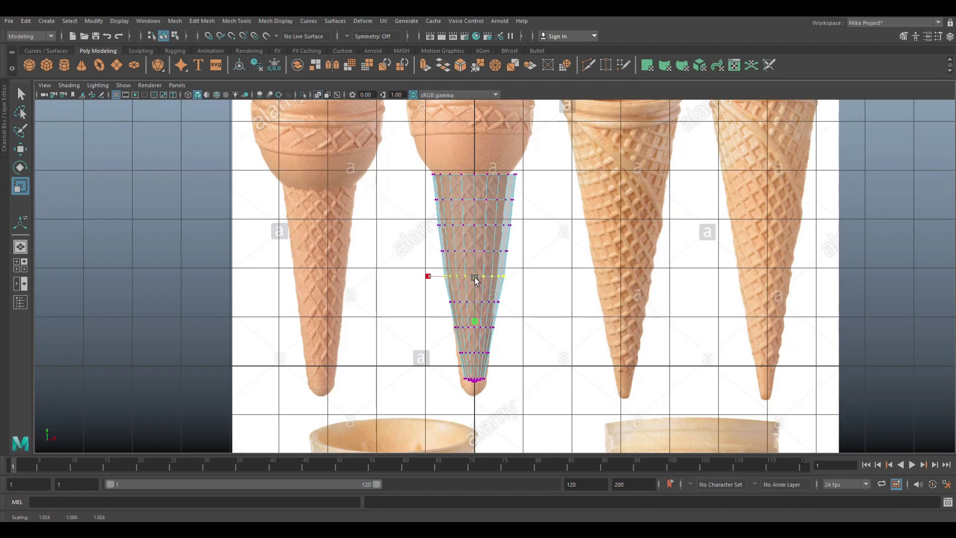
Adjust the lower vertex rows and widen the tip's vertices slightly to match the reference, leaving nothing on the cone selected
drag(437, 293, 537, 317)
drag(438, 318, 520, 343)
drag(448, 346, 512, 412)
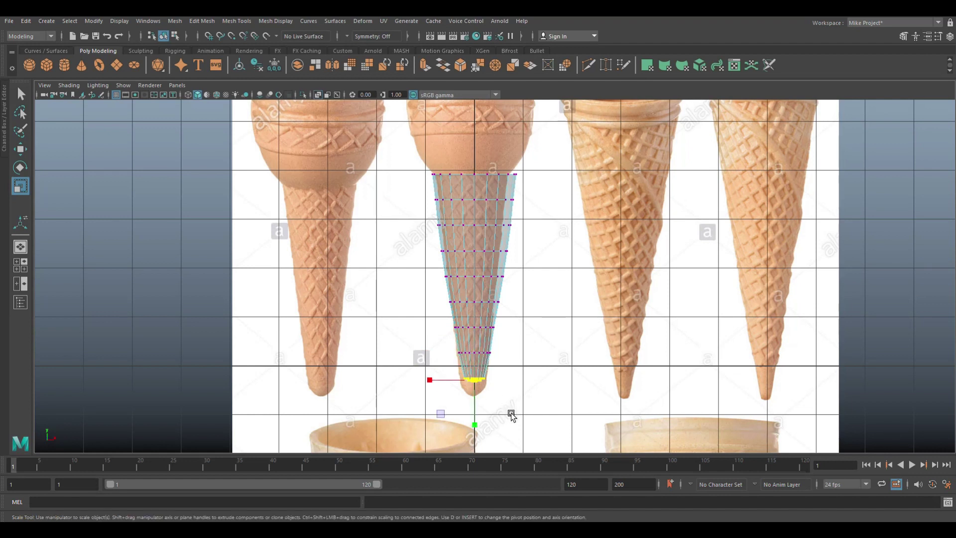
drag(474, 384, 479, 385)
click(526, 363)
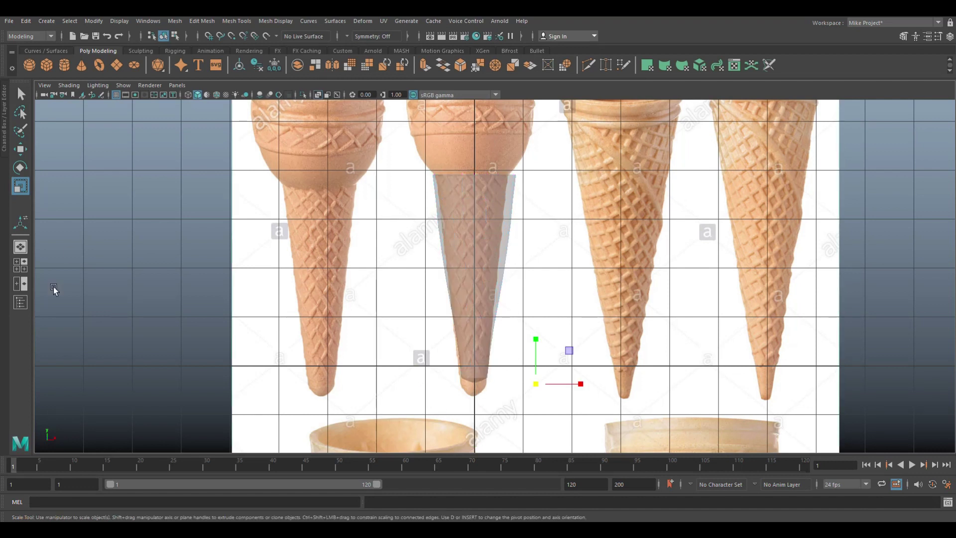
In the perspective view, extrude the border edge loop at the cone's open top and scale the new ring slightly outward
click(17, 270)
key(space)
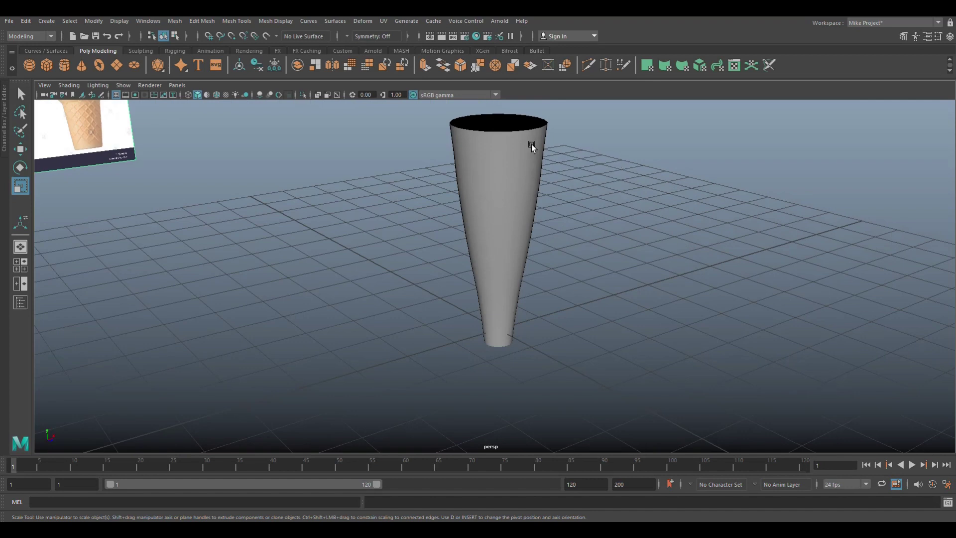
click(521, 158)
right_drag(509, 130, 504, 110)
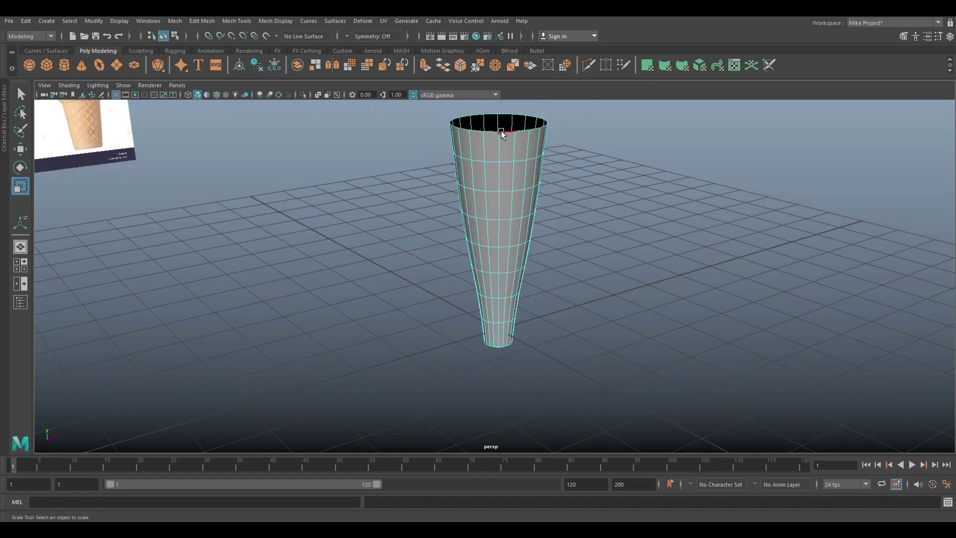
double_click(502, 131)
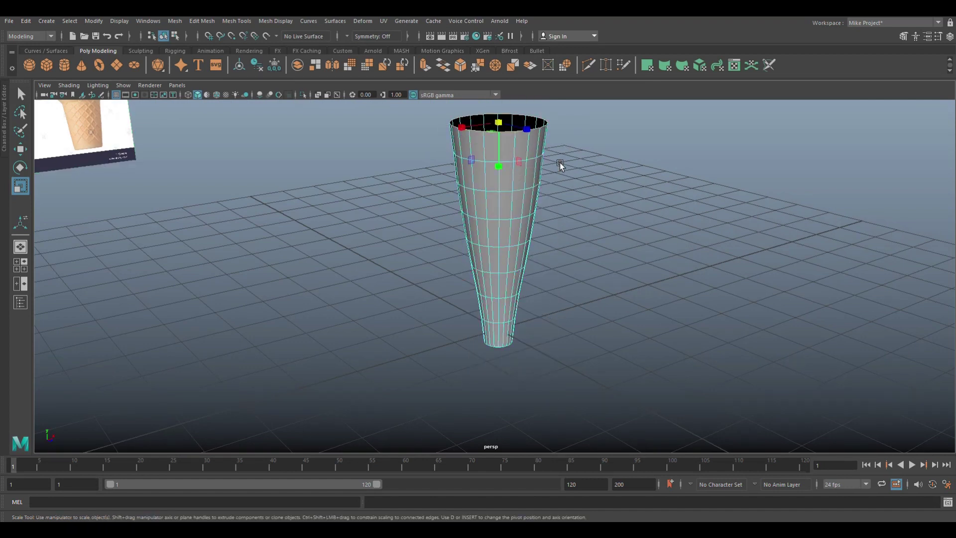
alt+drag(560, 162, 587, 306)
alt+middle_drag(587, 306, 595, 324)
alt+right_drag(595, 324, 668, 320)
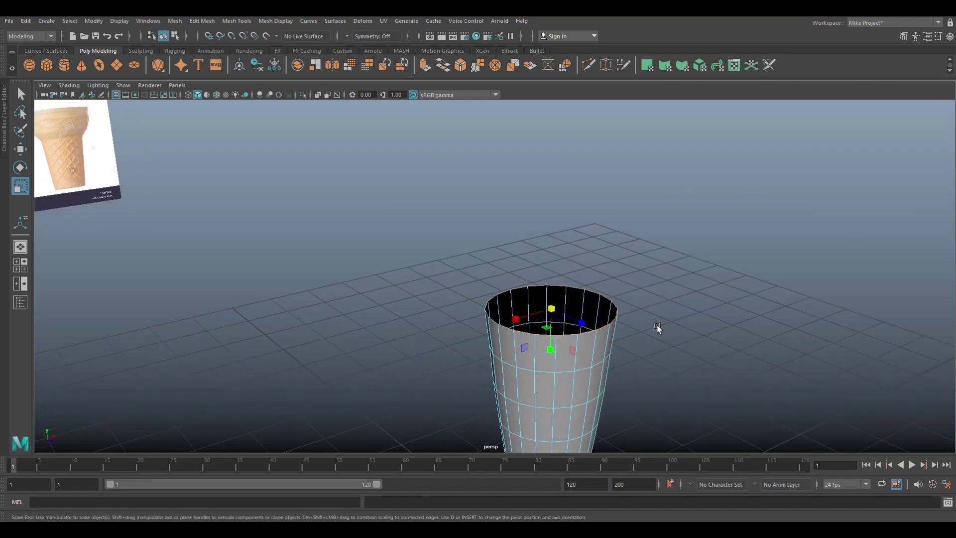
alt+middle_drag(657, 327, 619, 264)
alt+right_drag(620, 264, 679, 296)
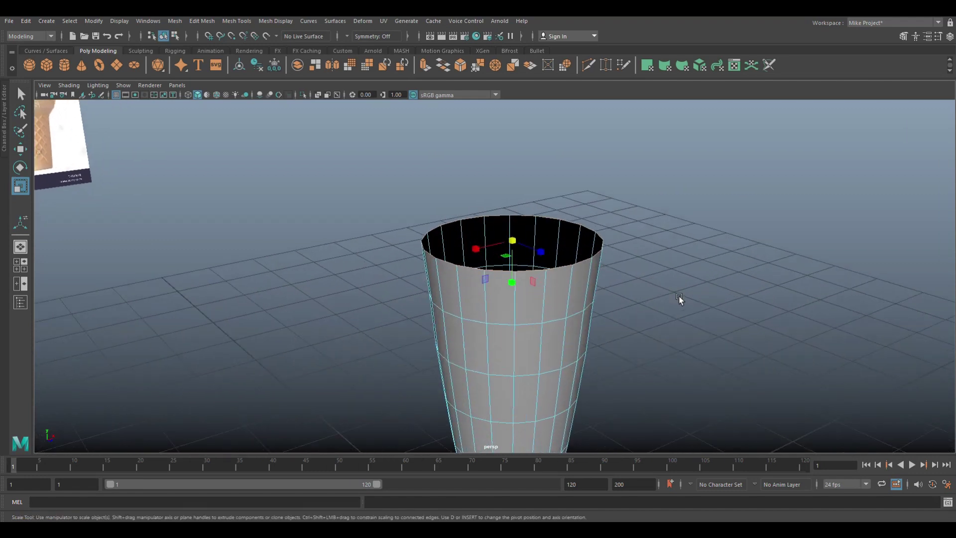
key(ctrl+e)
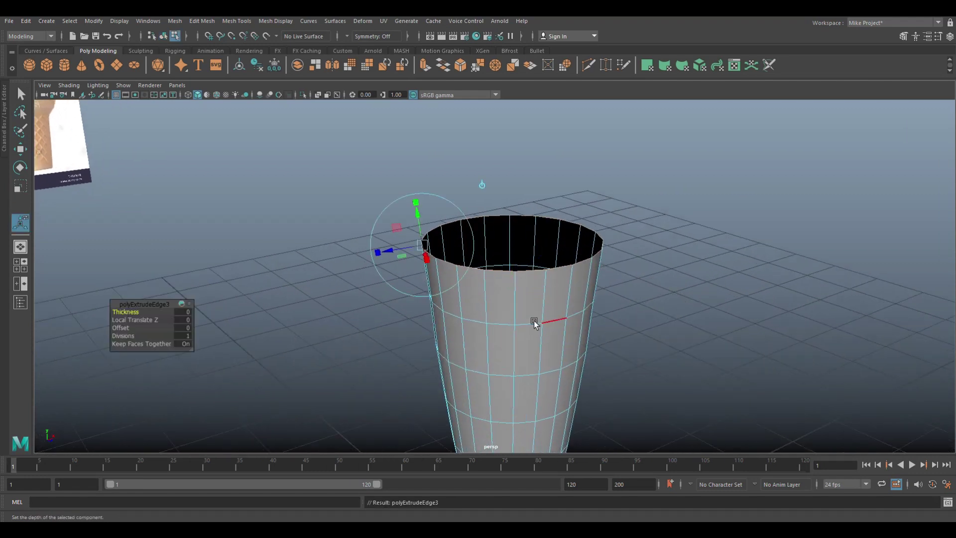
key(r)
drag(510, 241, 524, 242)
Extrude the widened rim edge loop again and raise it slightly to form the outer wall of a lip
key(ctrl+e)
key(w)
drag(513, 195, 513, 187)
Extrude the lip's upper edge loop and scale it inward, fine-tuning the lip width from the top view
key(ctrl+e)
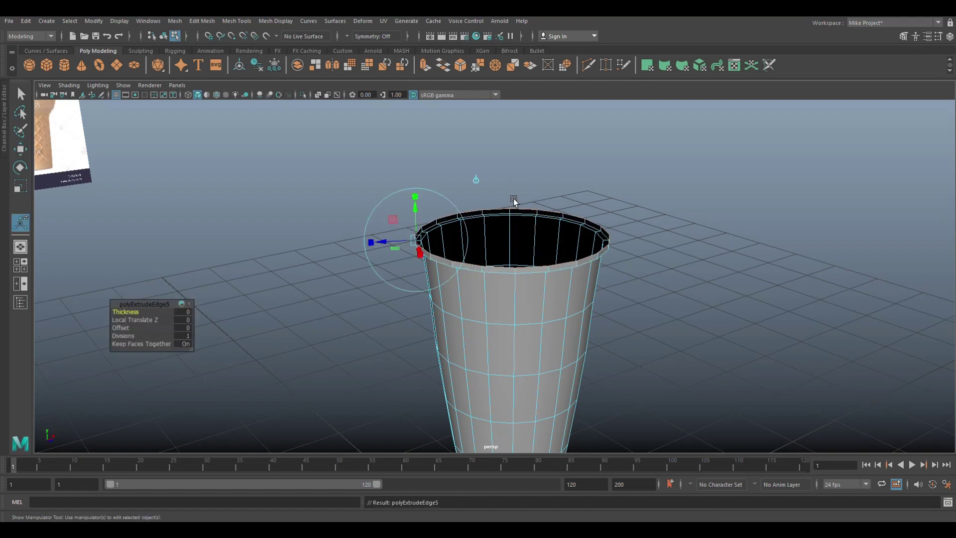
key(r)
drag(509, 235, 505, 234)
click(20, 265)
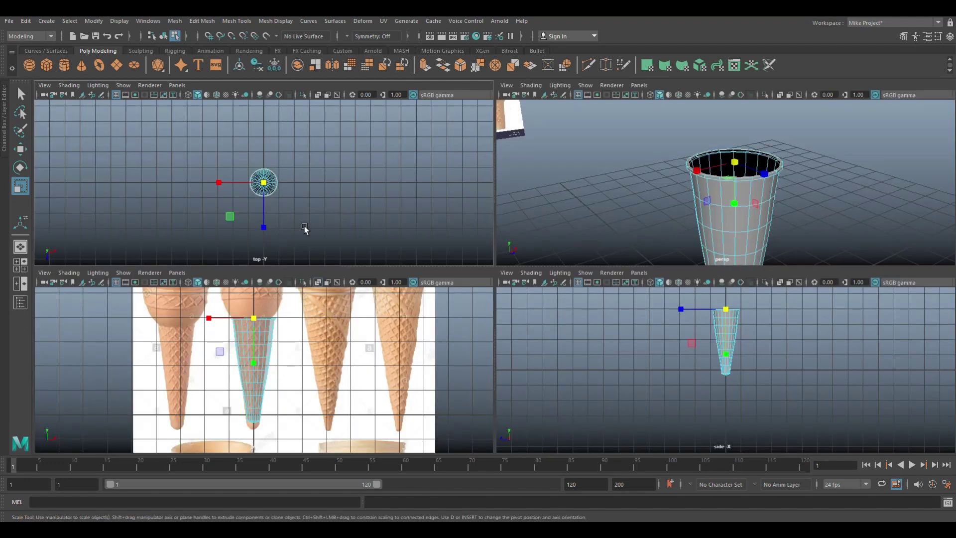
key(space)
key(f)
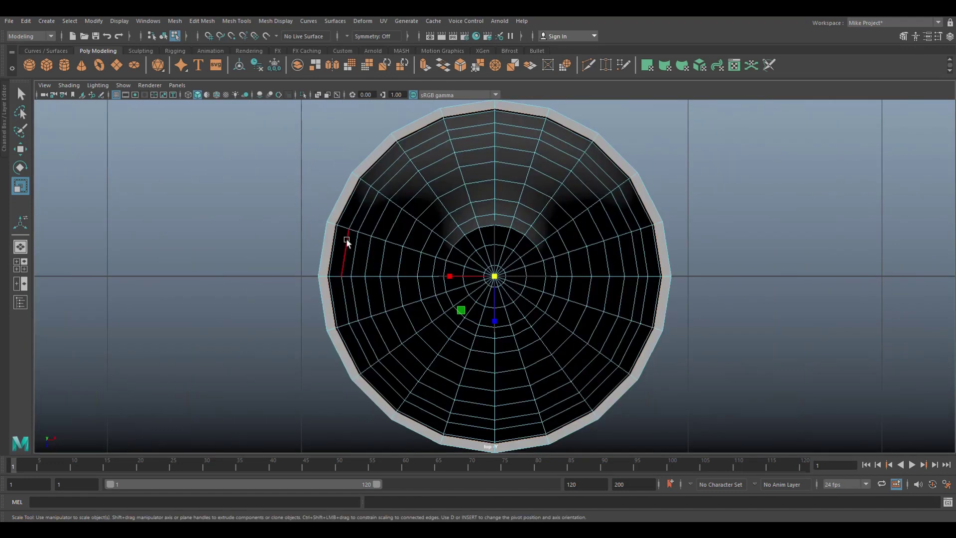
drag(495, 279, 495, 279)
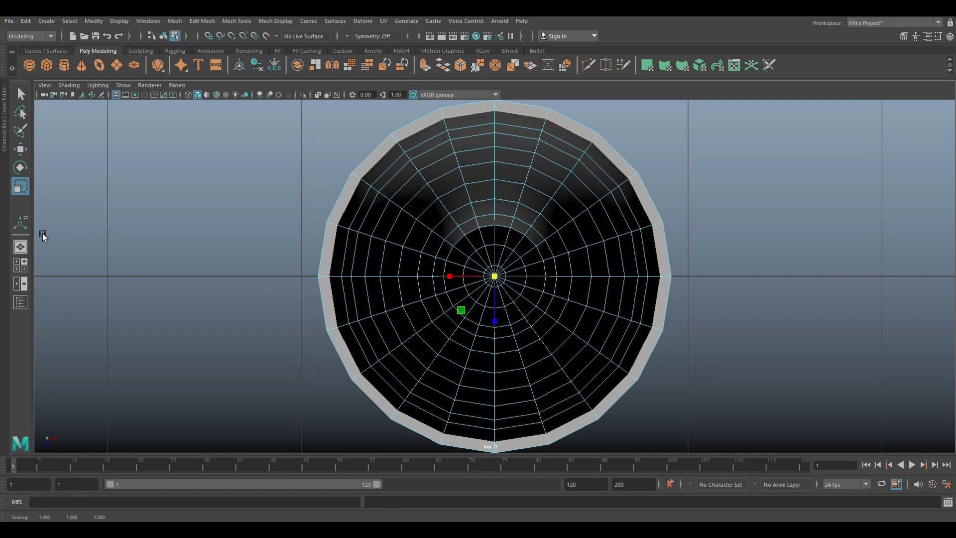
click(23, 265)
key(space)
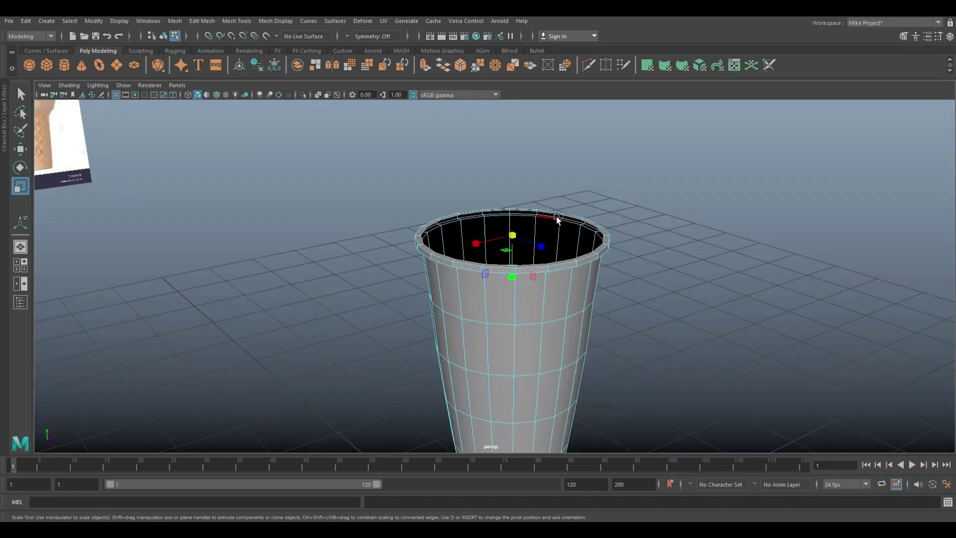
Extrude the lip's inner edge loop and raise it slightly above the rim
key(ctrl+e)
key(w)
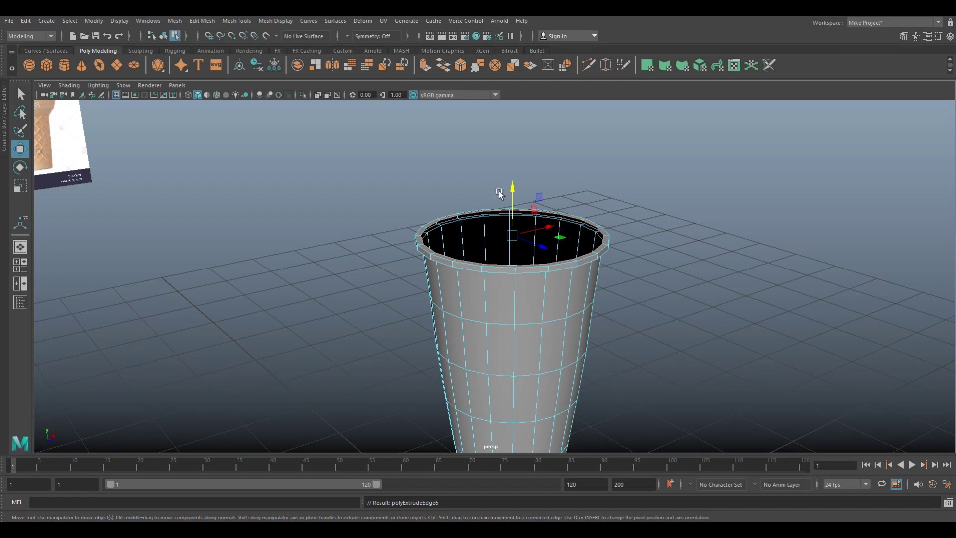
drag(512, 192, 512, 185)
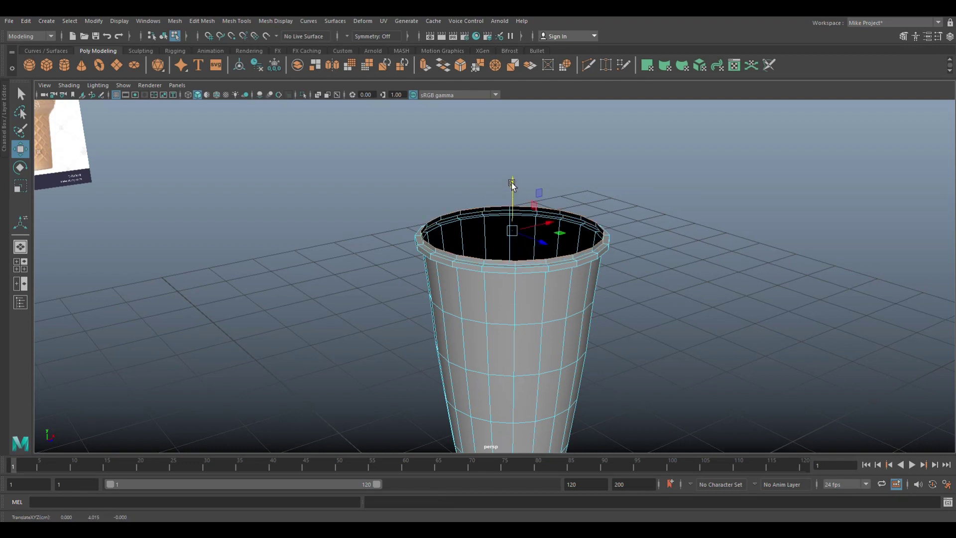
In the front view, extrude the lip's inner edge loop and raise it to start the upper cup over the reference
click(21, 265)
key(space)
scroll(373, 320, up, 2)
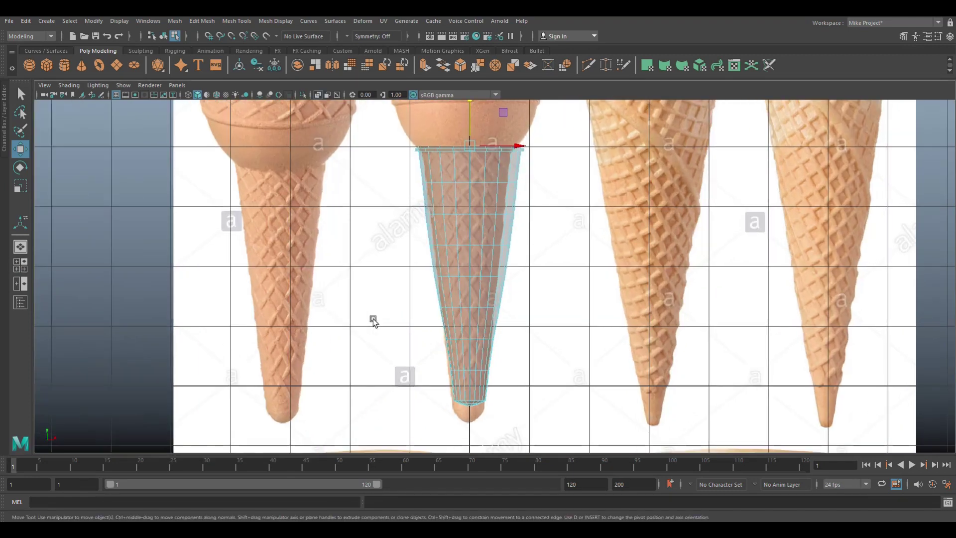
key(f)
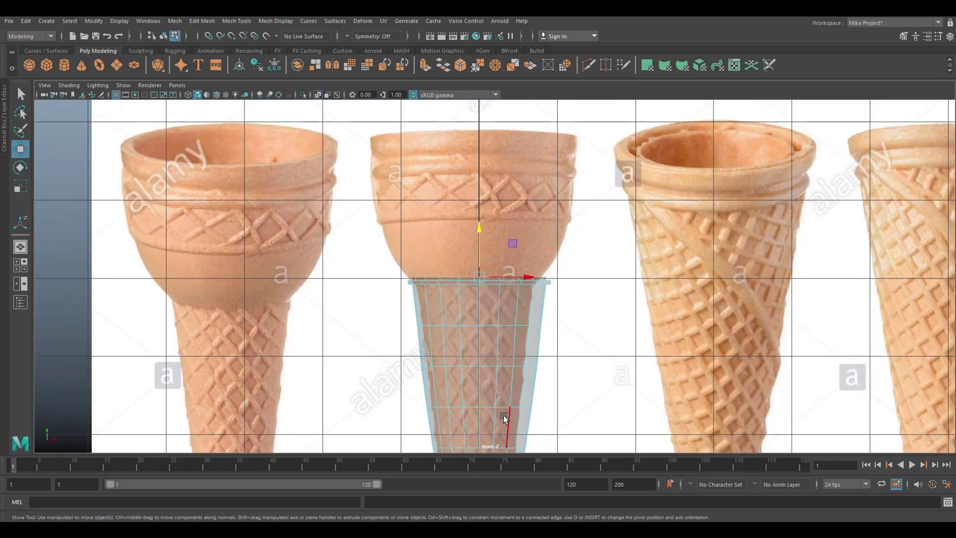
key(ctrl+e)
key(w)
drag(480, 231, 478, 203)
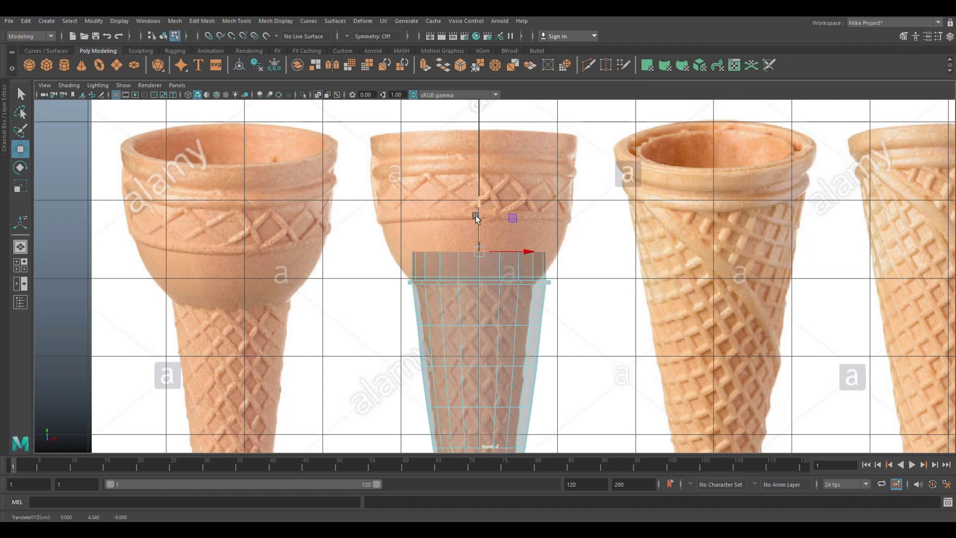
Extrude the top edge loop upward in four more even segments until the wall reaches the reference cup's rim
key(ctrl+e)
drag(420, 214, 420, 193)
key(ctrl+e)
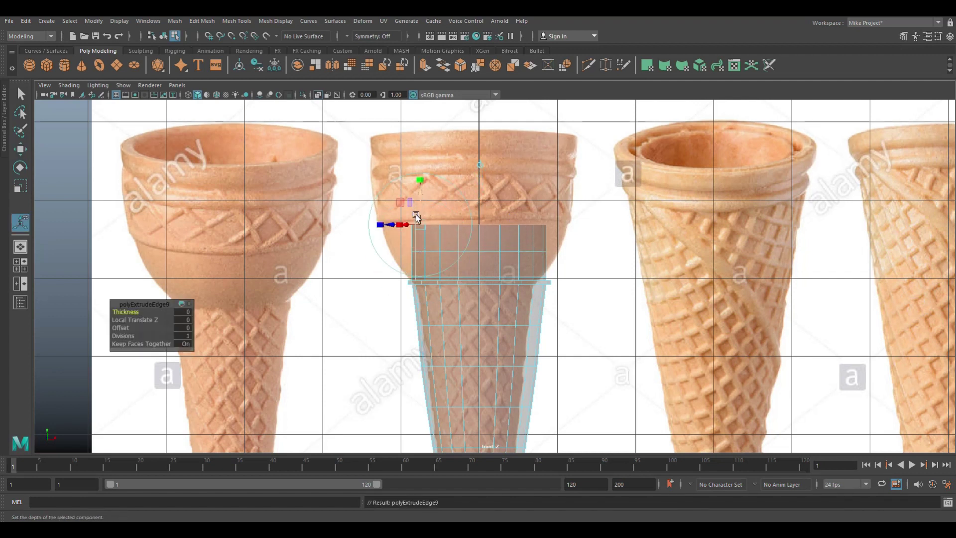
drag(420, 196, 420, 164)
key(ctrl+e)
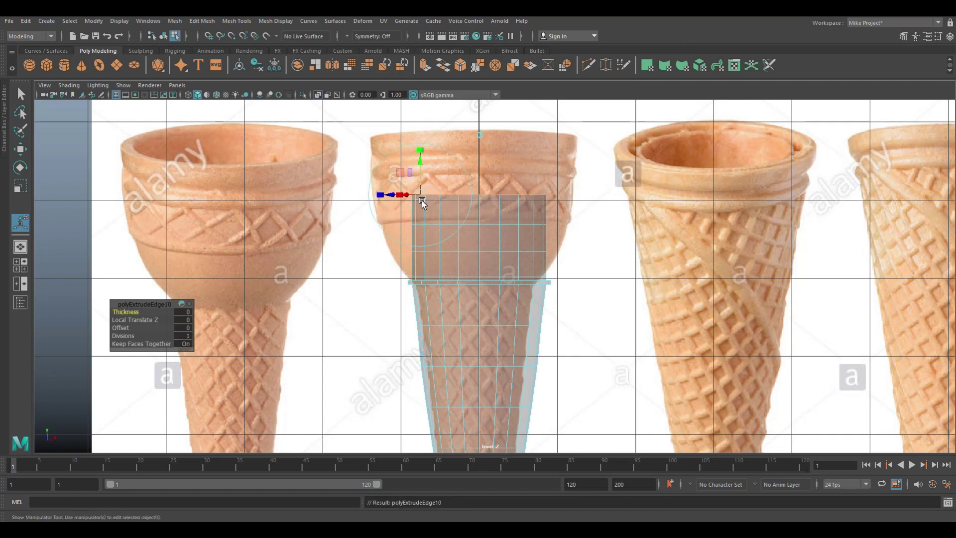
drag(419, 162, 417, 132)
key(ctrl+e)
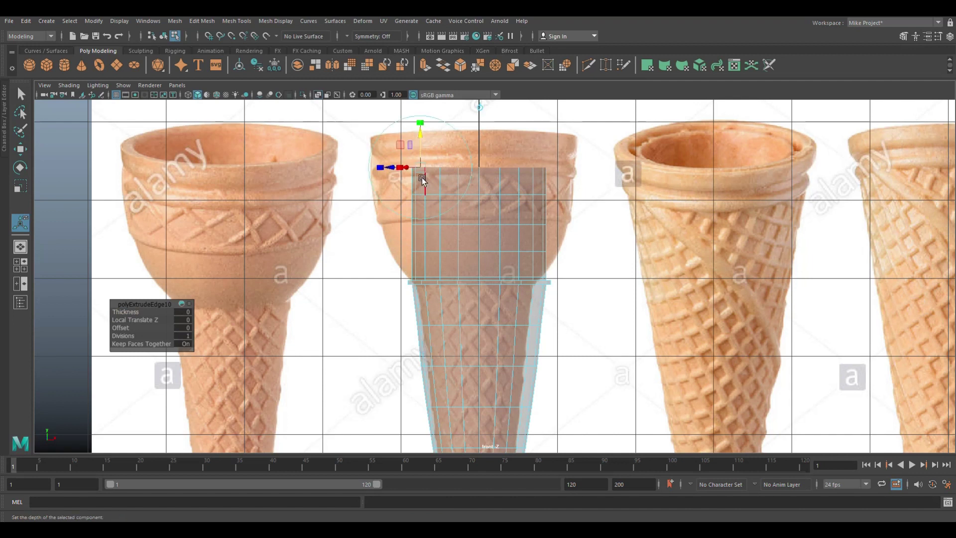
drag(421, 143, 414, 108)
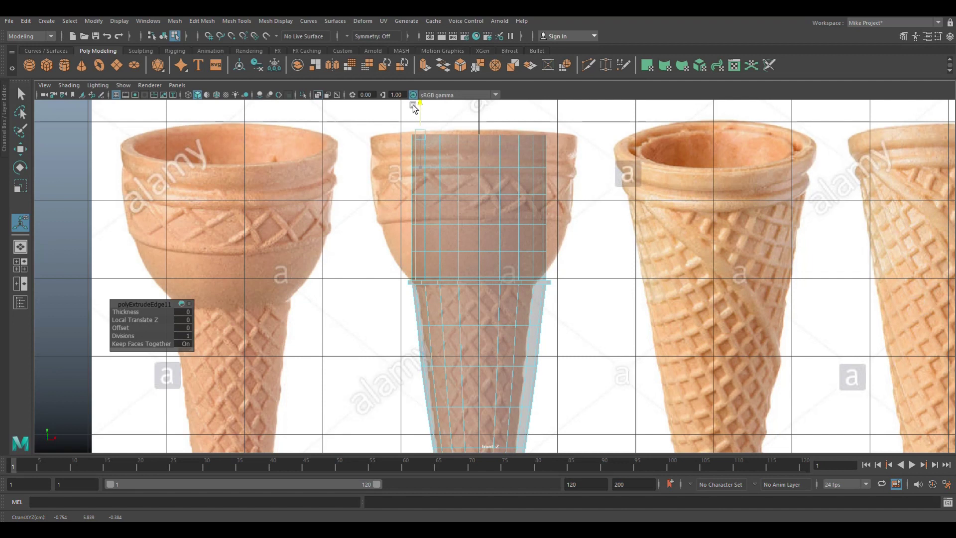
key(ctrl+e)
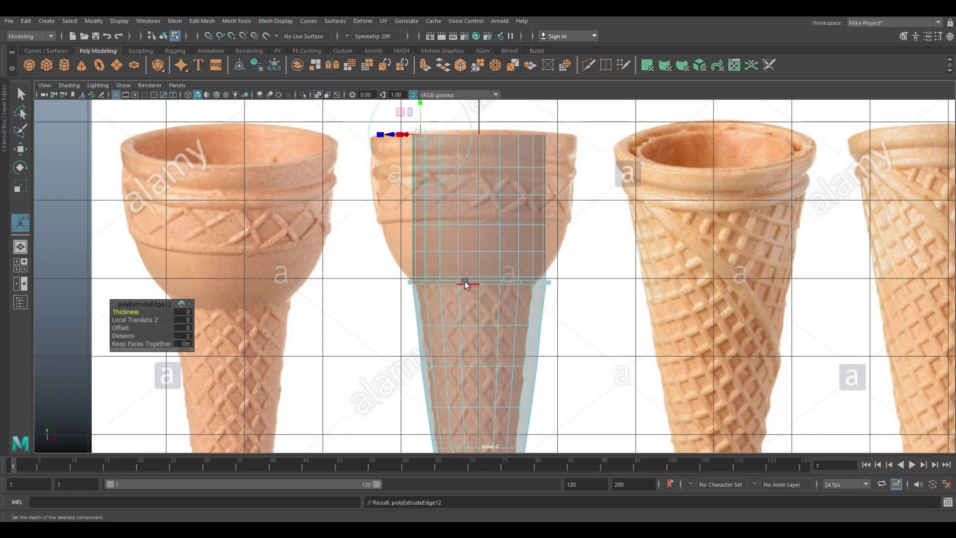
Scale the two lowest vertex rings of the upper cup outward to match the reference's flared outline
right_drag(469, 252, 424, 253)
drag(401, 238, 553, 264)
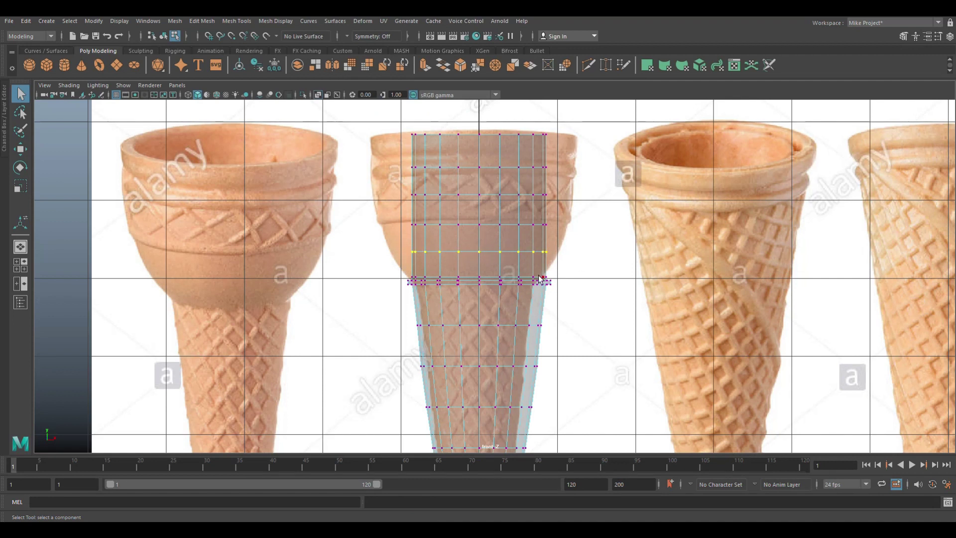
key(r)
drag(479, 254, 509, 260)
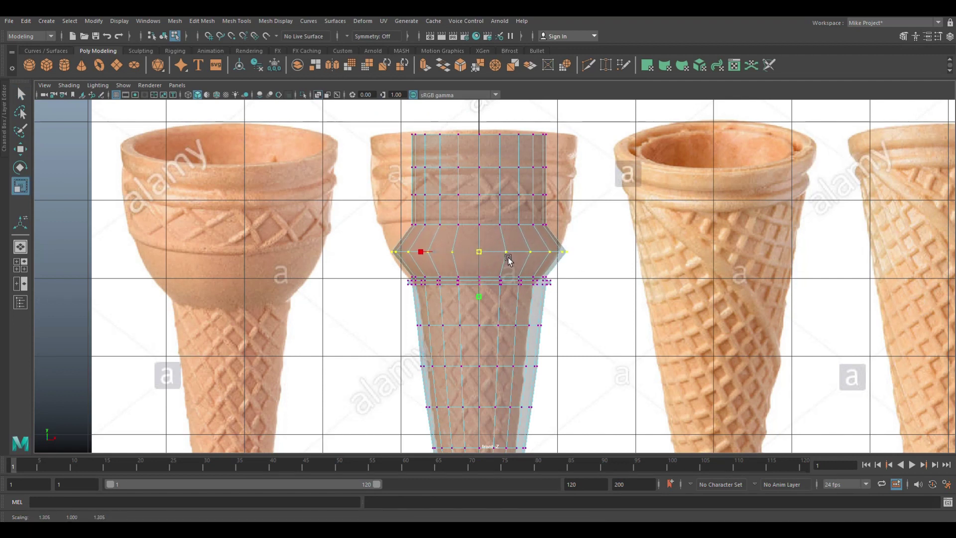
drag(382, 215, 570, 238)
drag(477, 226, 526, 237)
Scale the three upper vertex rings of the cup outward to follow the reference silhouette up to the rim
drag(387, 185, 570, 214)
drag(480, 196, 537, 215)
drag(376, 160, 529, 184)
drag(476, 171, 531, 184)
drag(376, 122, 583, 159)
drag(478, 138, 540, 149)
In the perspective view, return the cone to object mode and delete the reference image plane
click(20, 265)
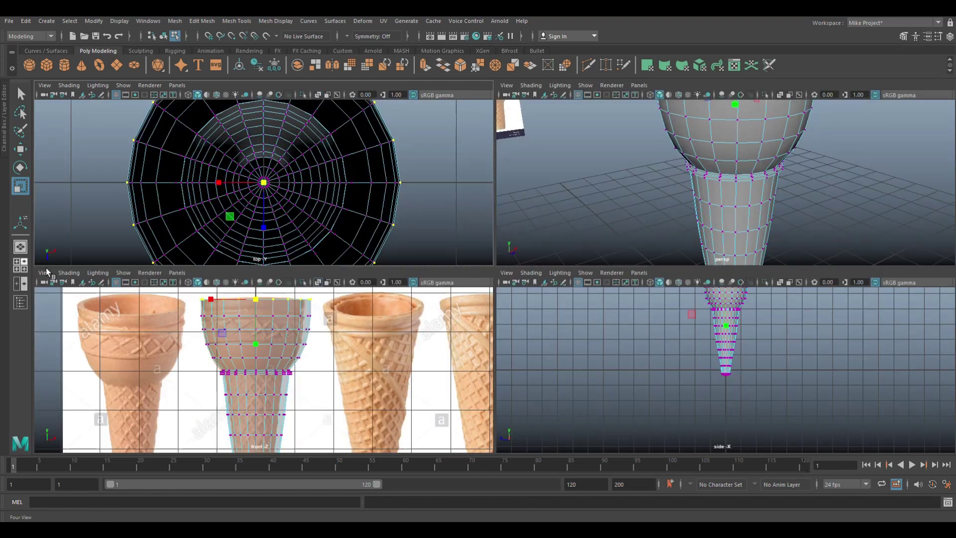
key(space)
scroll(565, 237, down, 5)
alt+drag(565, 237, 514, 262)
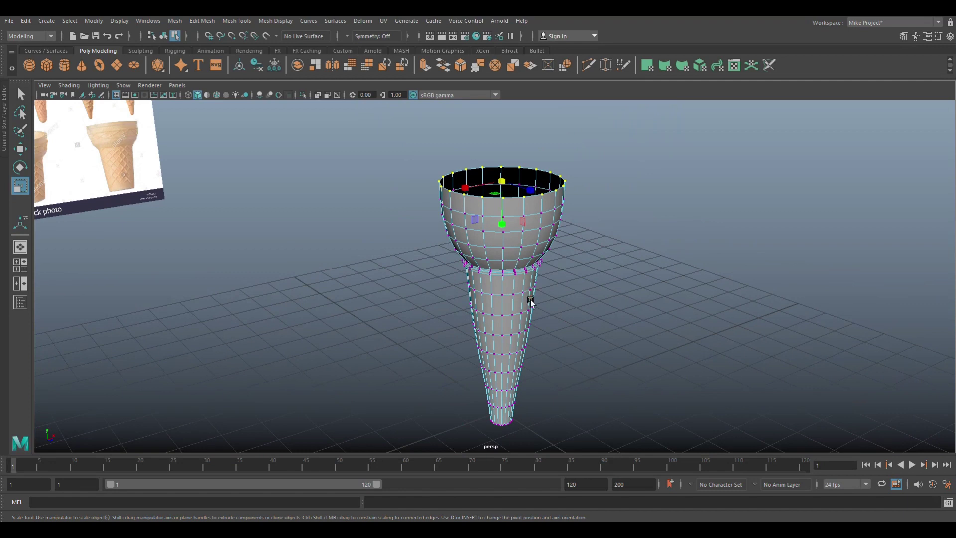
alt+drag(530, 301, 506, 297)
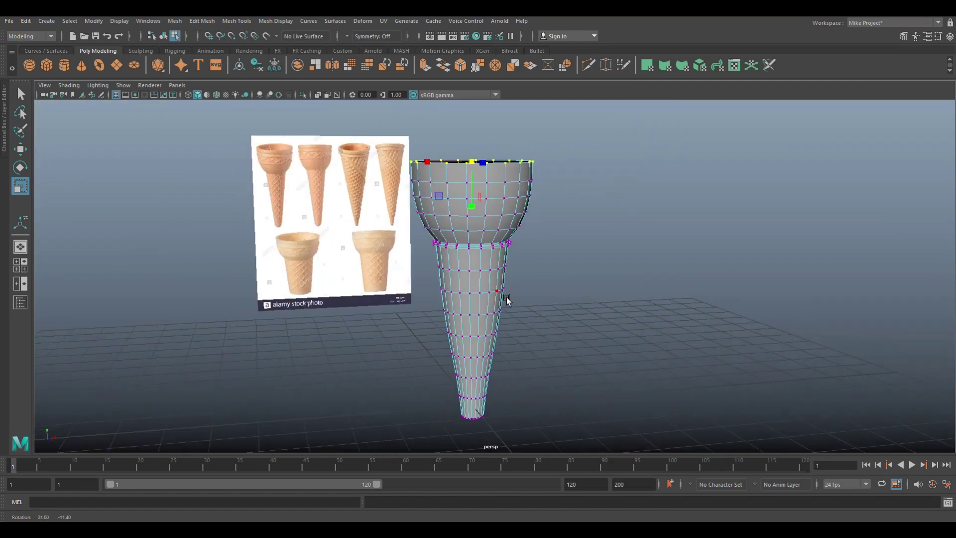
right_click(306, 178)
click(327, 184)
click(284, 321)
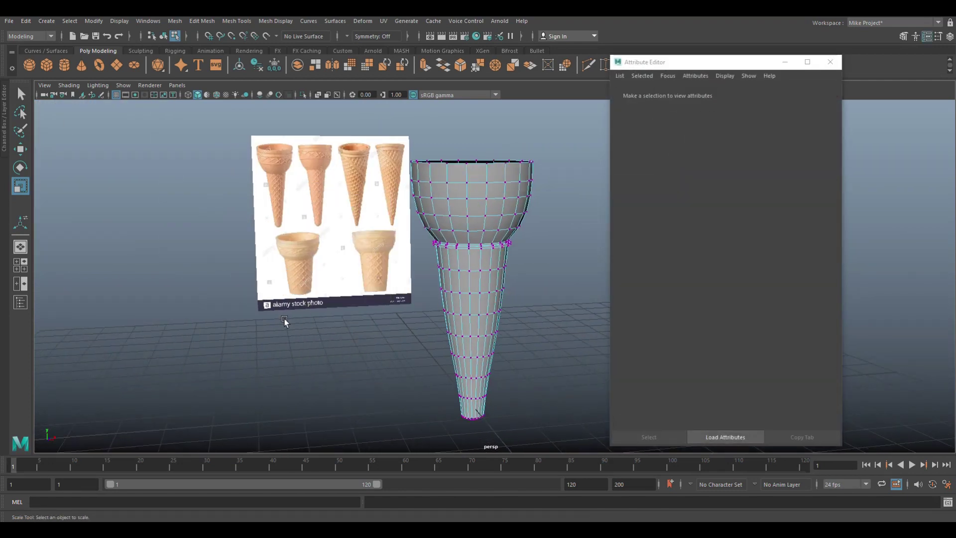
right_drag(437, 269, 499, 244)
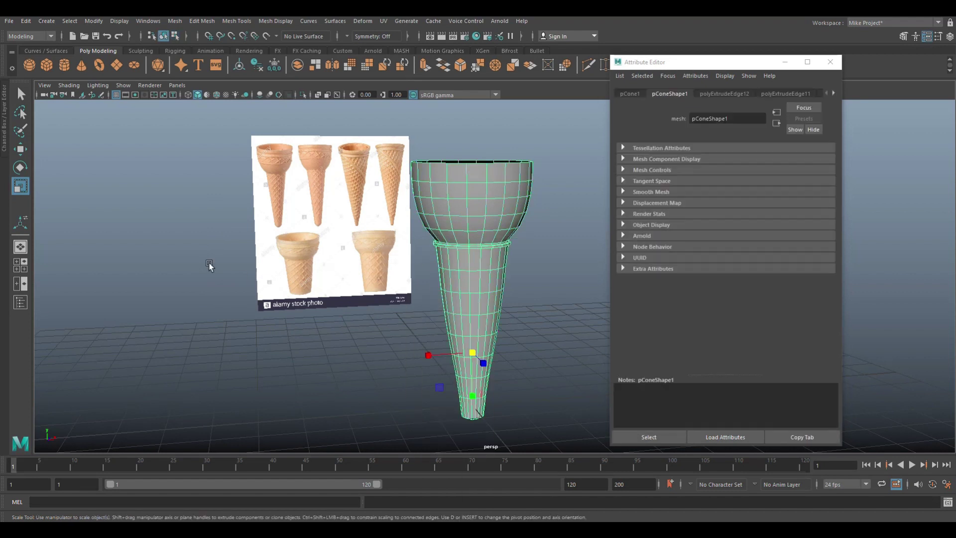
drag(224, 272, 318, 417)
key(Delete)
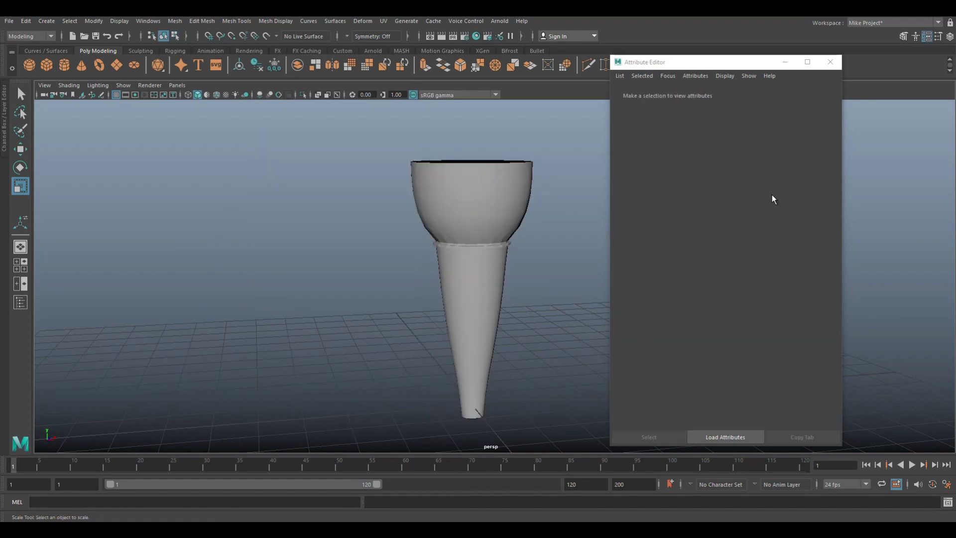
click(830, 62)
Insert an edge loop at the cup's base just above the lip, using the Equal distance from edge setting
alt+drag(589, 344, 613, 315)
scroll(583, 322, up, 5)
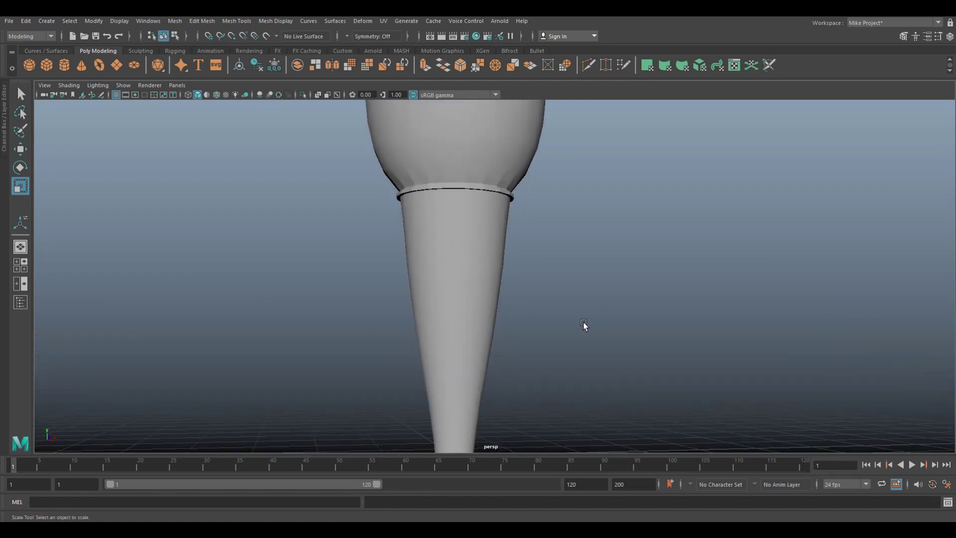
scroll(584, 338, down, 3)
scroll(431, 273, up, 2)
scroll(480, 262, down, 2)
click(494, 224)
scroll(585, 318, up, 5)
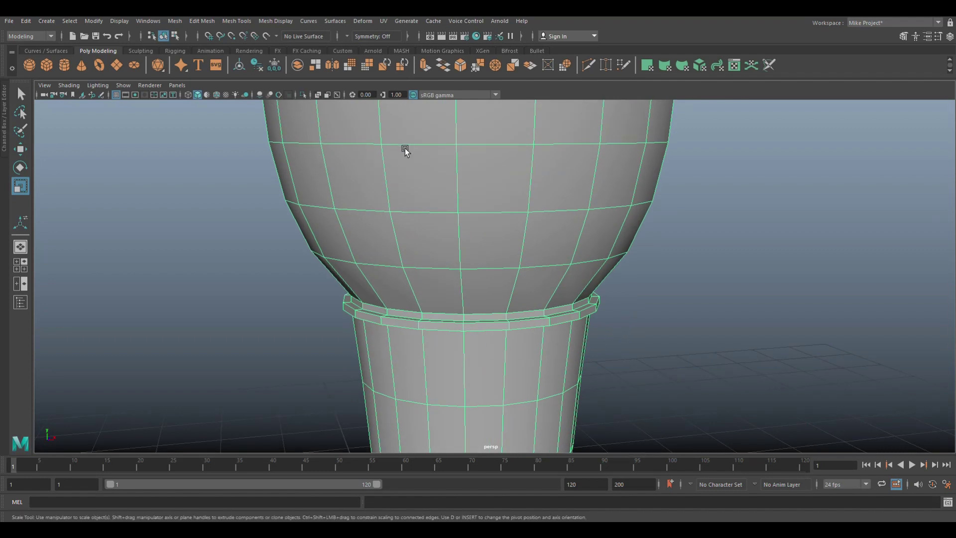
key(ctrl+shift+x)
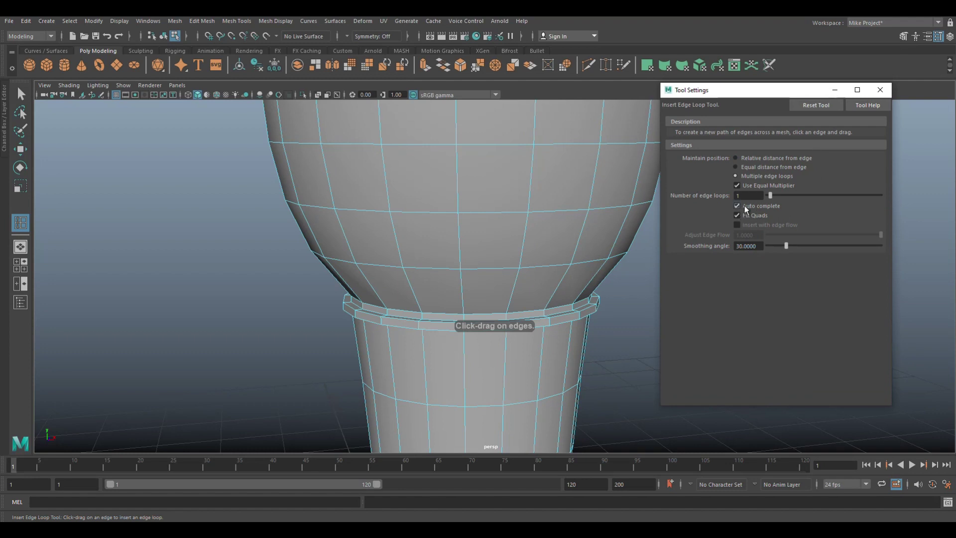
click(735, 168)
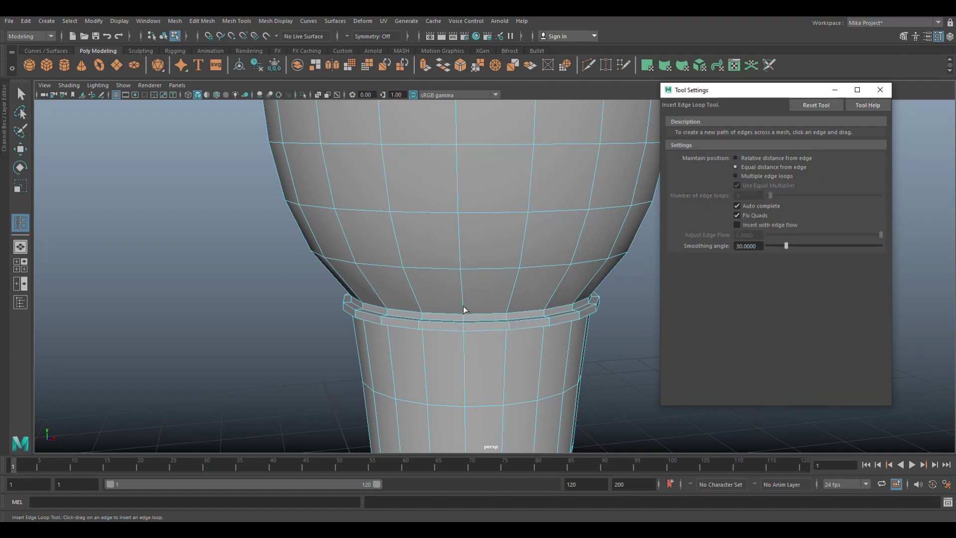
drag(462, 305, 465, 310)
scroll(425, 304, down, 6)
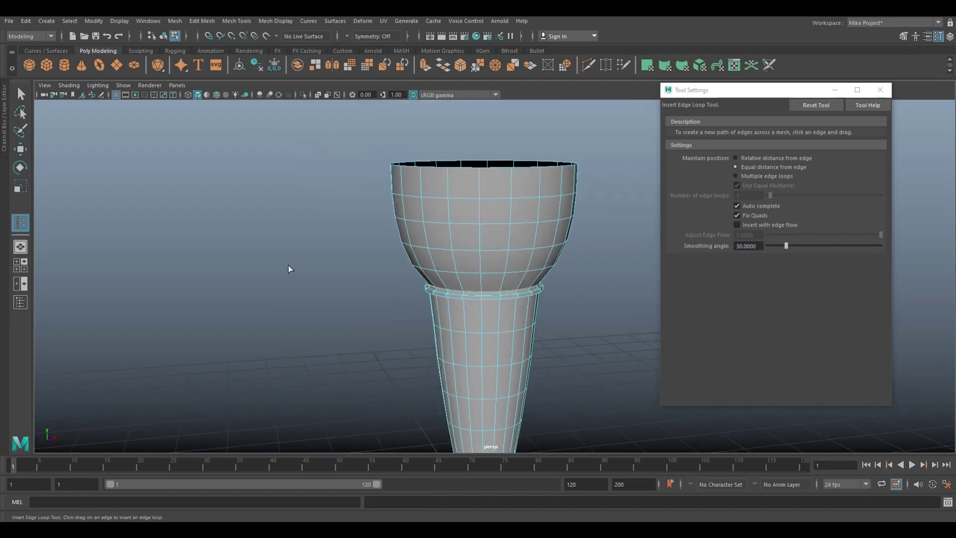
Insert an edge loop just below the cup's rim, and extrude the narrow face ring outward by scaling it to about 1.047
alt+drag(289, 267, 262, 375)
scroll(404, 367, up, 5)
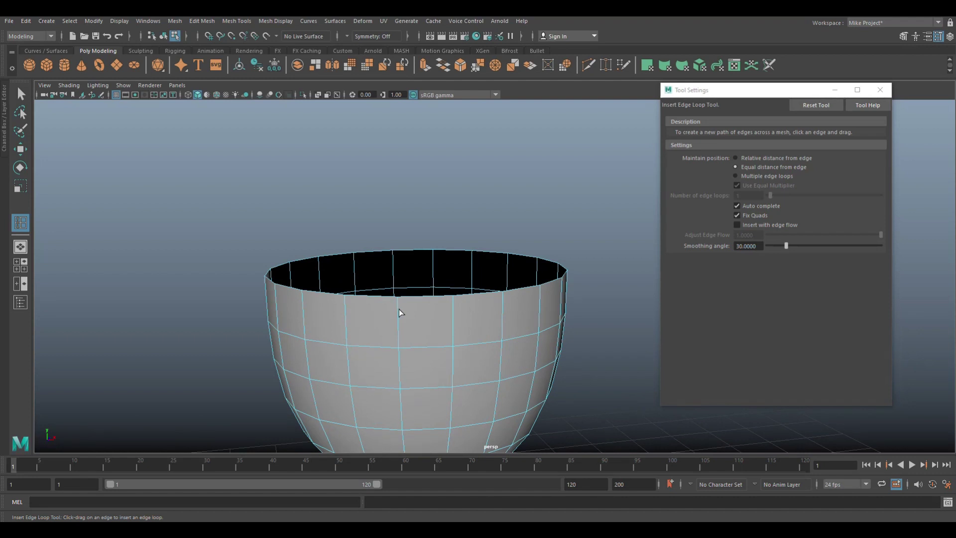
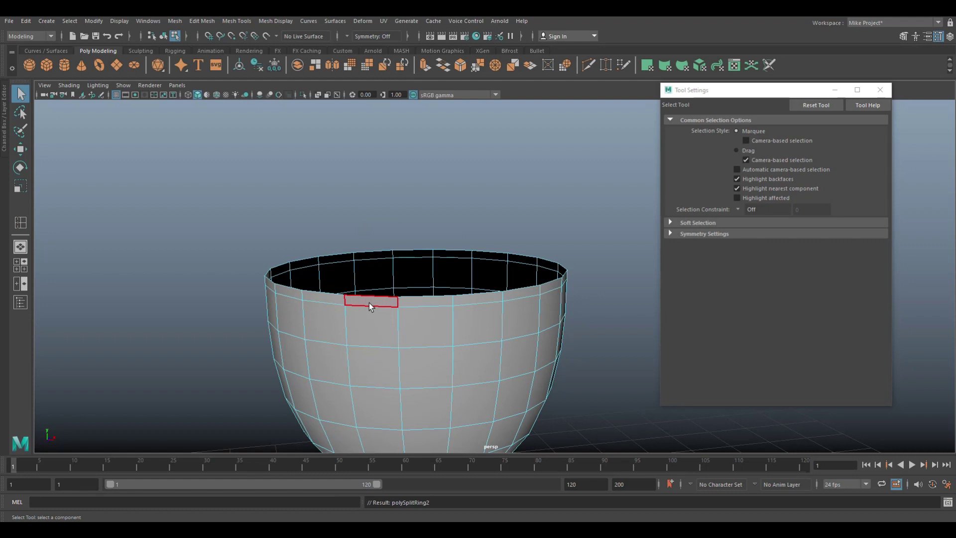
shift+double_click(322, 300)
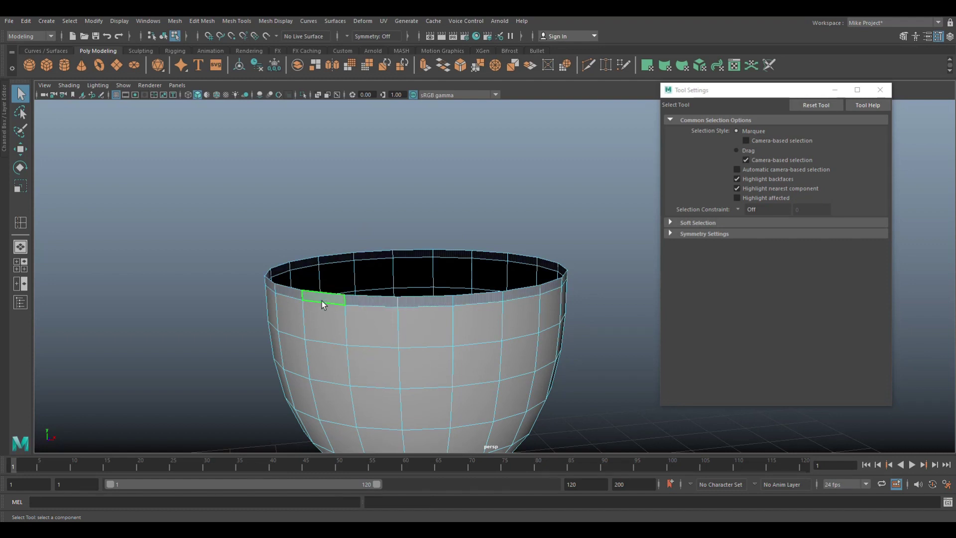
key(ctrl+e)
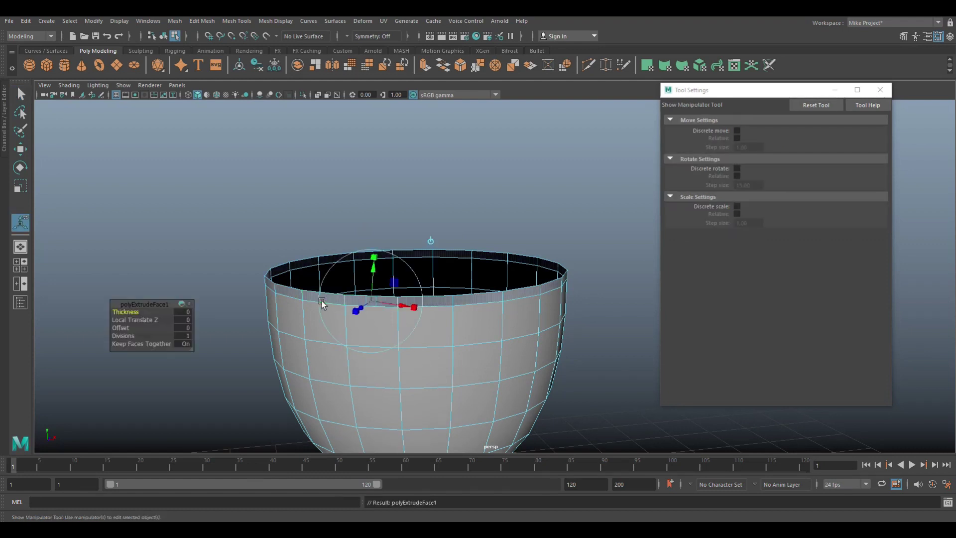
key(r)
drag(418, 273, 428, 278)
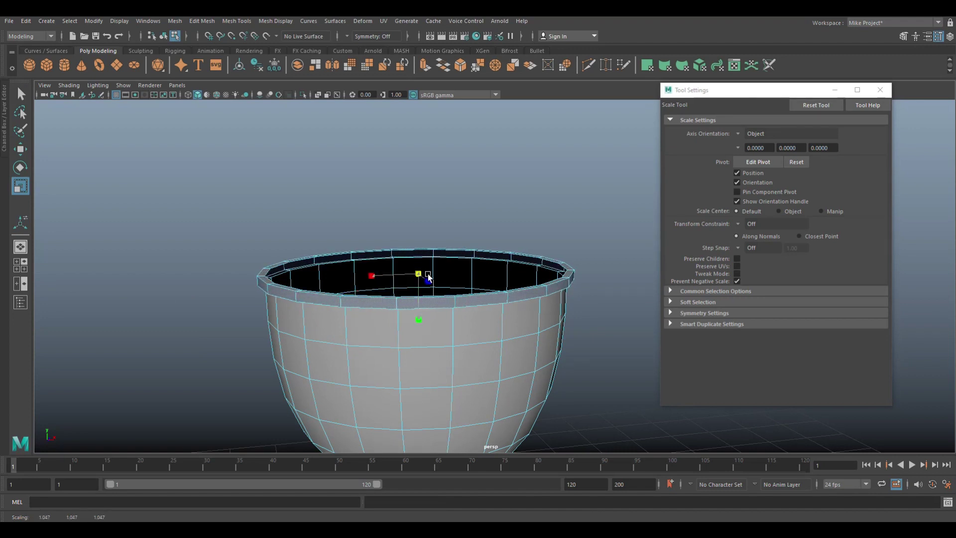
alt+middle_drag(195, 322, 150, 210)
scroll(174, 293, down, 6)
mouse_move(178, 306)
alt+mouse_down()
mouse_move(188, 277)
mouse_move(189, 291)
alt+mouse_up()
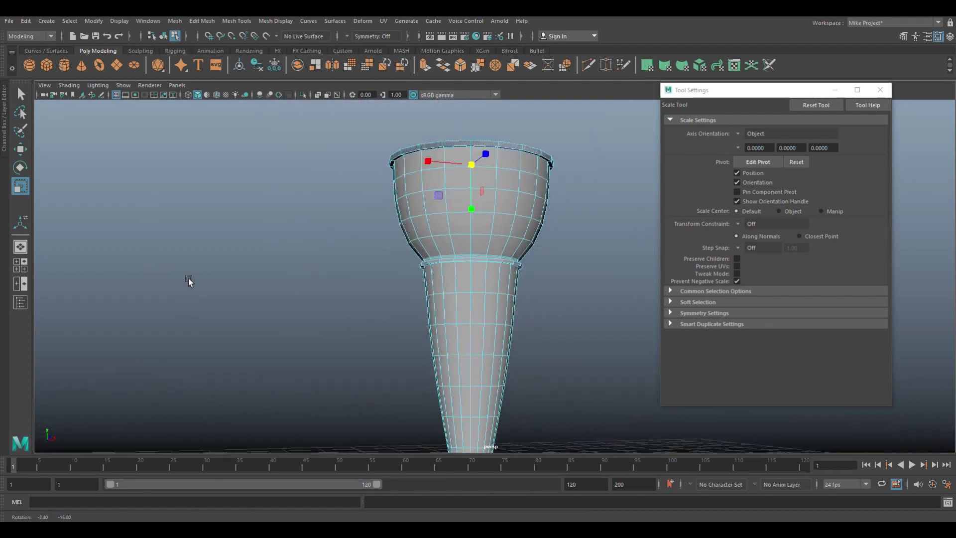
click(879, 90)
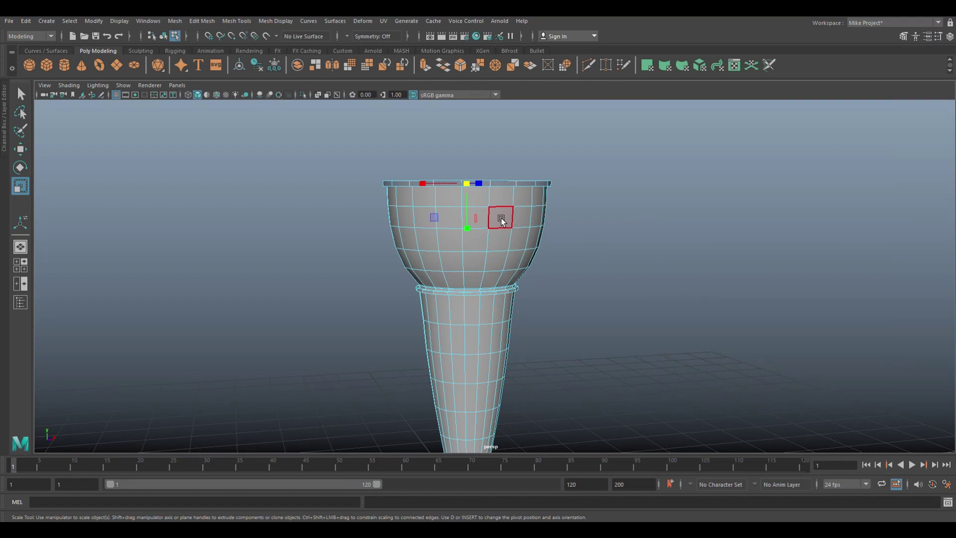
Poke the two adjacent face rings around the middle of the upper cup to form a crisscross pattern
click(501, 217)
double_click(523, 220)
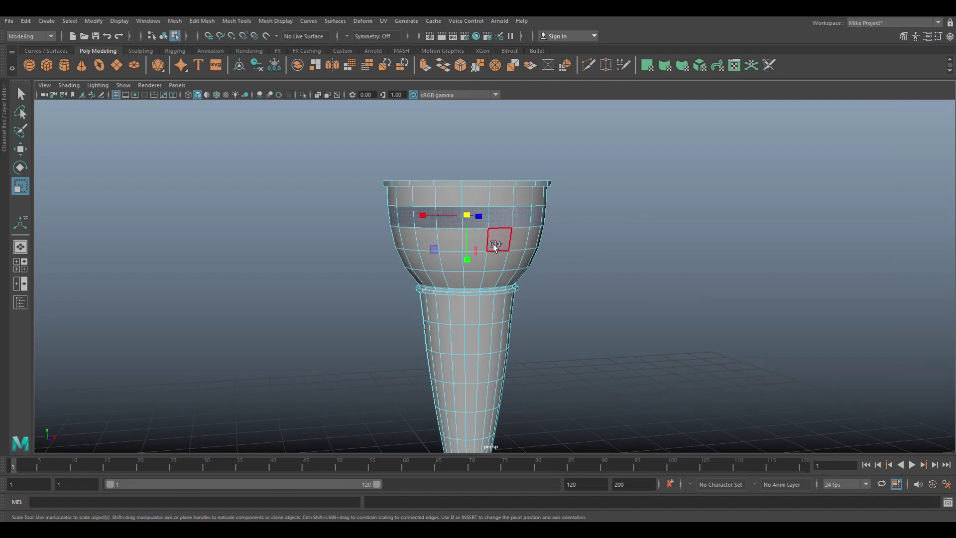
shift+double_click(519, 244)
shift+double_click(520, 240)
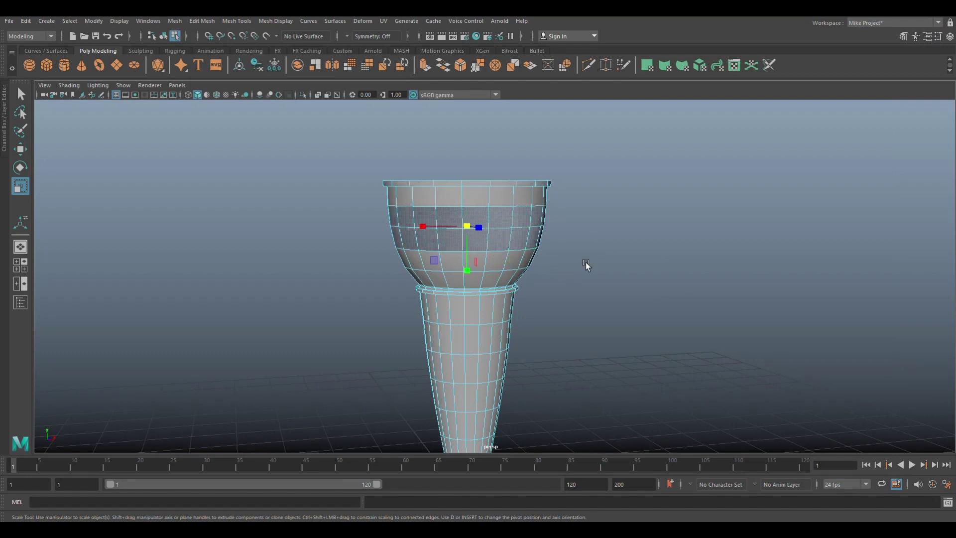
click(202, 21)
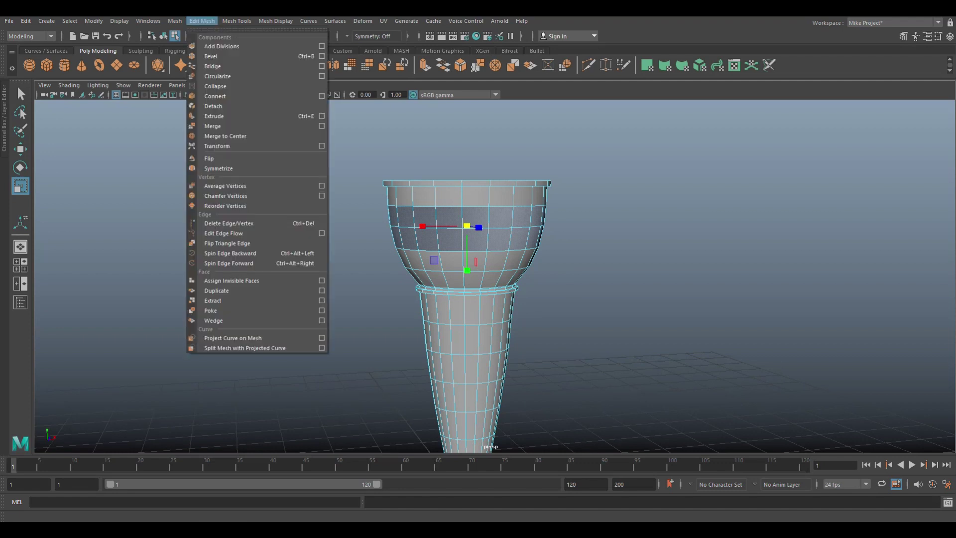
click(231, 300)
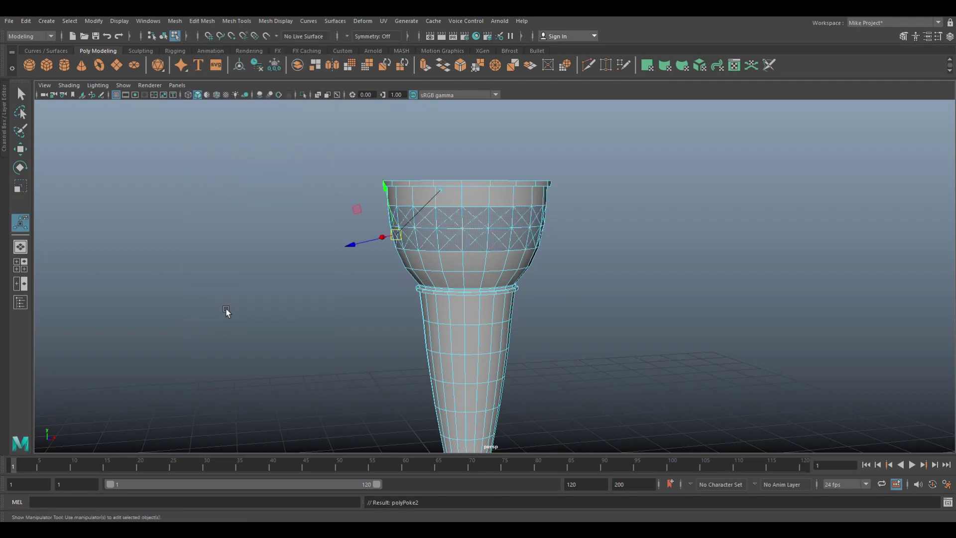
Select a zigzag band of triangular faces across the poked pattern on the front of the upper cup
scroll(706, 295, up, 2)
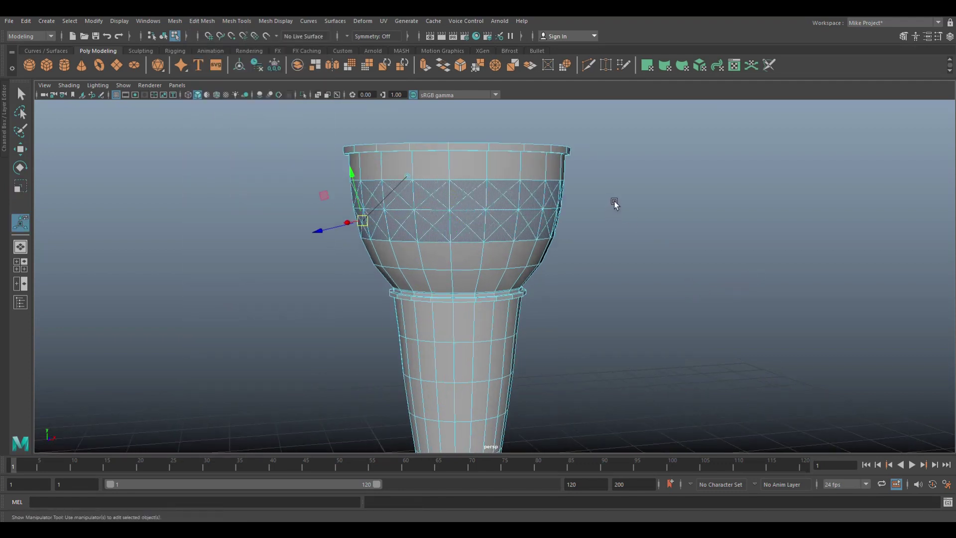
alt+drag(614, 201, 671, 261)
click(700, 276)
scroll(699, 284, up, 2)
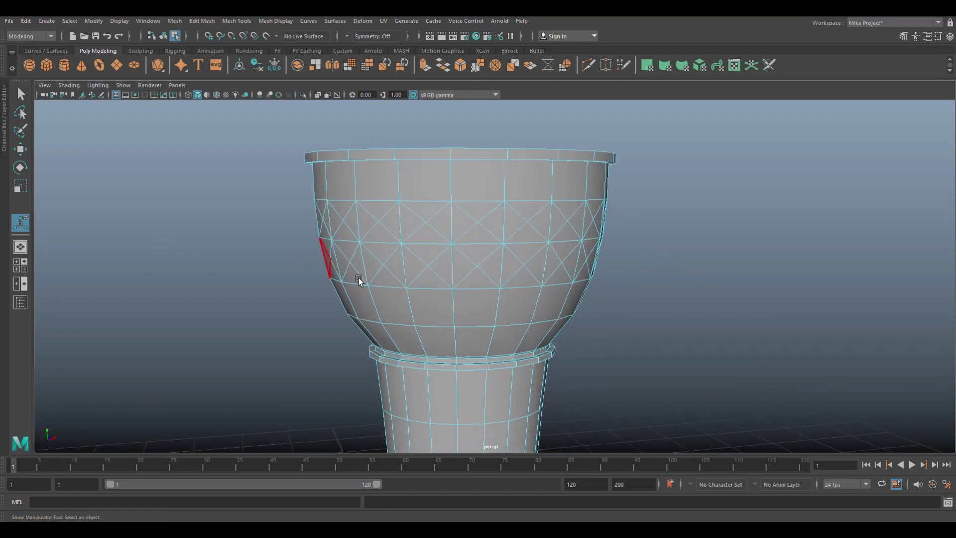
drag(381, 278, 435, 231)
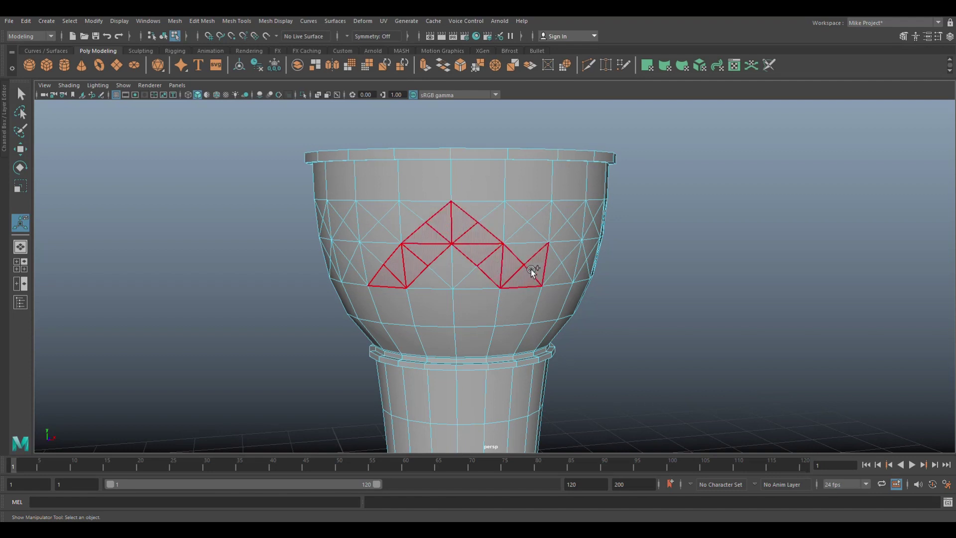
alt+drag(579, 222, 640, 299)
mouse_move(337, 249)
mouse_down()
mouse_move(366, 273)
mouse_move(460, 254)
mouse_move(418, 247)
mouse_up()
key(Caps_Lock)
click(405, 230)
click(482, 243)
Extend the zigzag face selection around the remaining sides of the upper cup so the band closes on itself
alt+drag(482, 243, 556, 234)
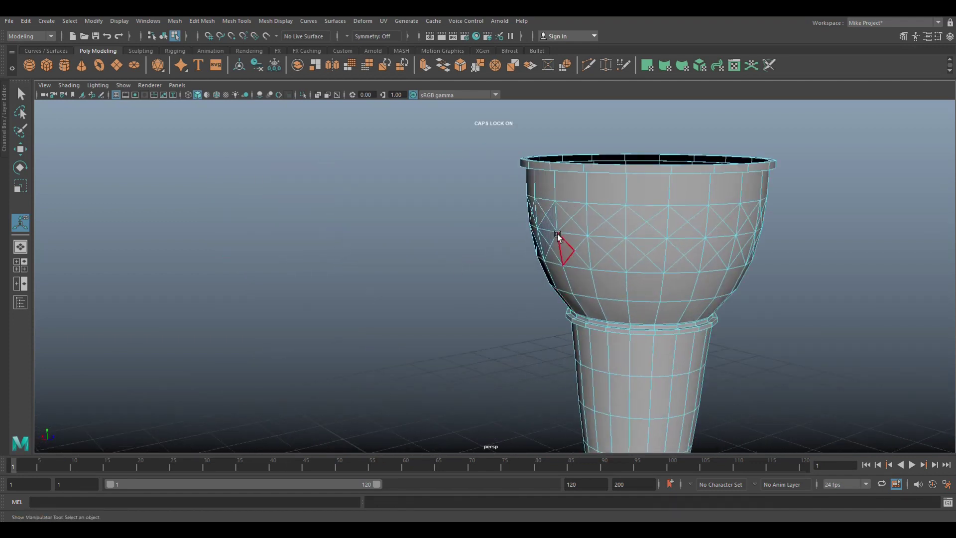
mouse_move(604, 255)
mouse_down()
mouse_move(713, 261)
mouse_move(759, 234)
mouse_up()
alt+drag(775, 291, 463, 196)
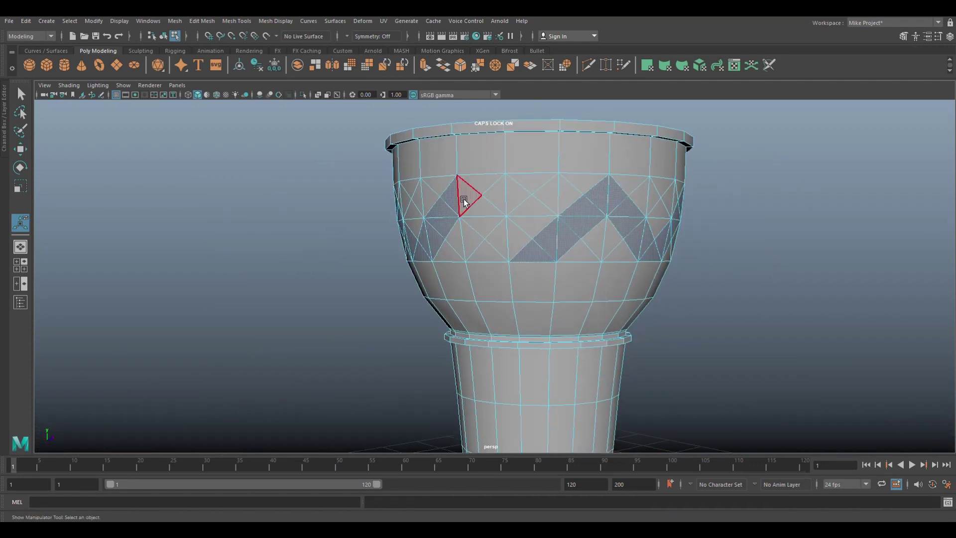
scroll(222, 258, down, 5)
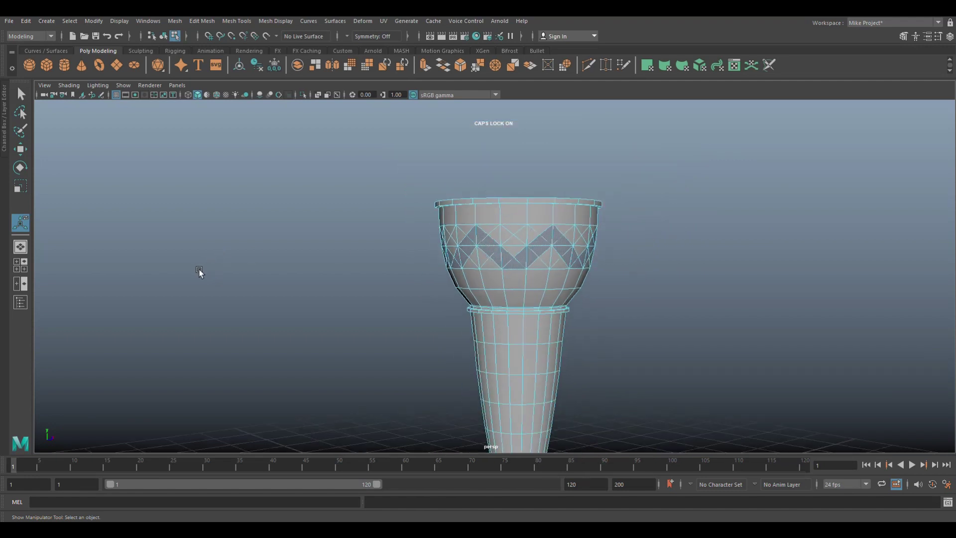
alt+drag(163, 264, 313, 269)
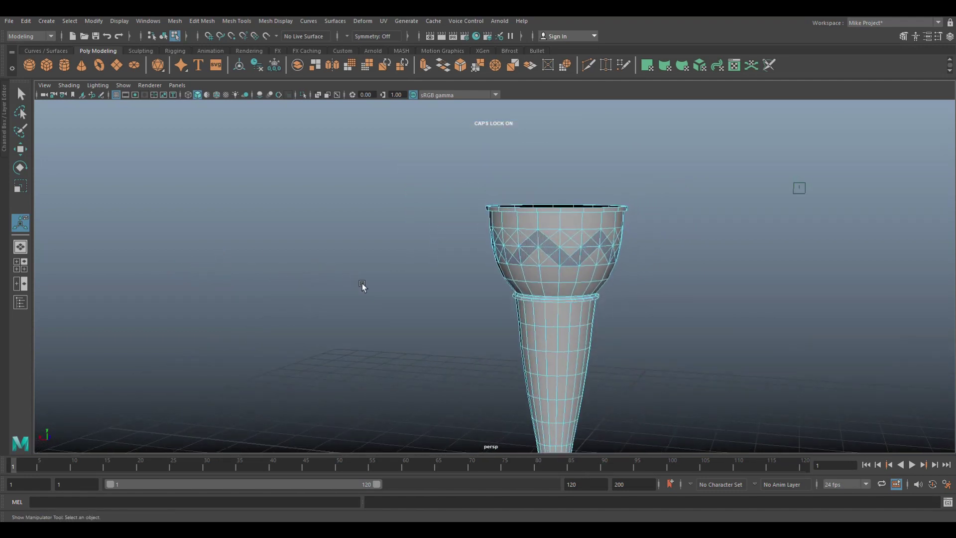
scroll(364, 286, up, 4)
alt+drag(365, 287, 270, 325)
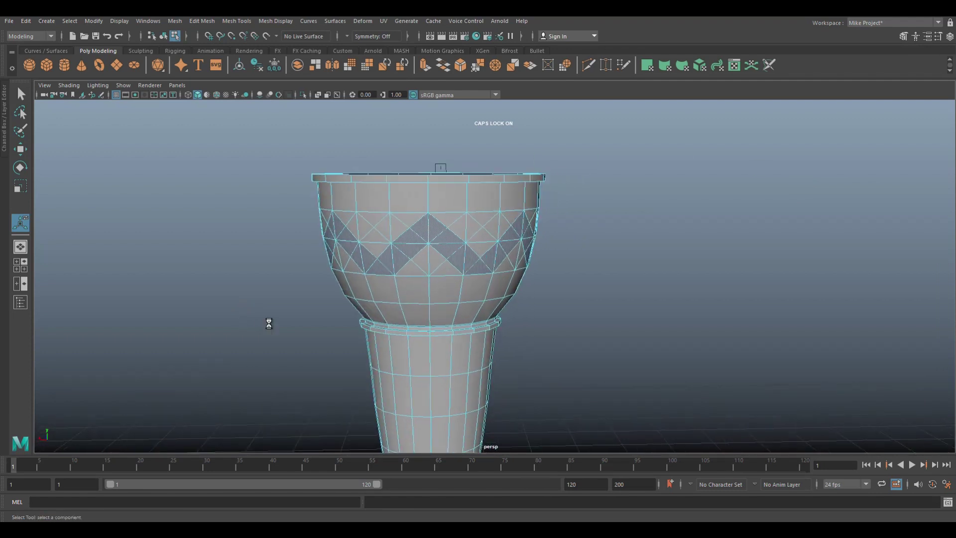
Try to extrude the selected zigzag faces with a thickness of 0.01
key(ctrl+e)
click(182, 312)
text(0.1)
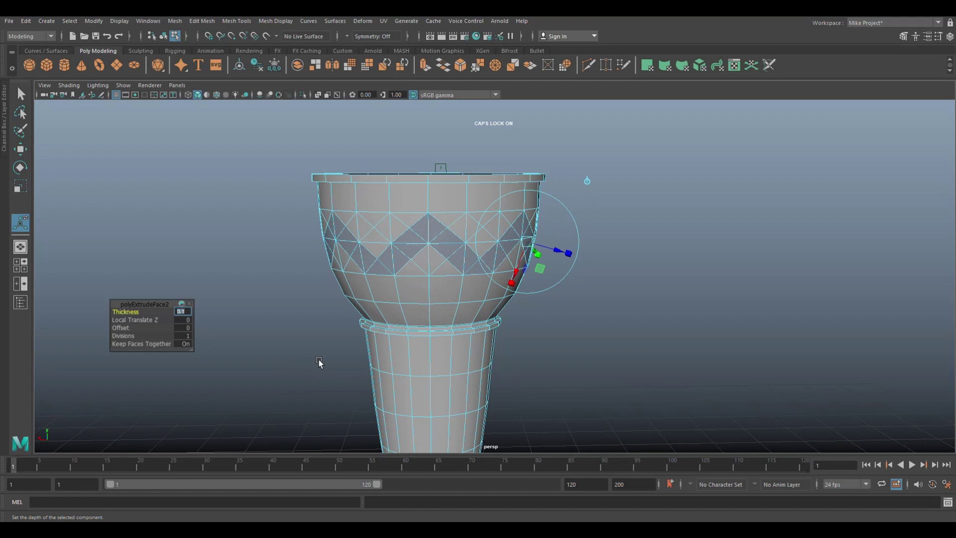
key(Return)
text(0.01)
key(Return)
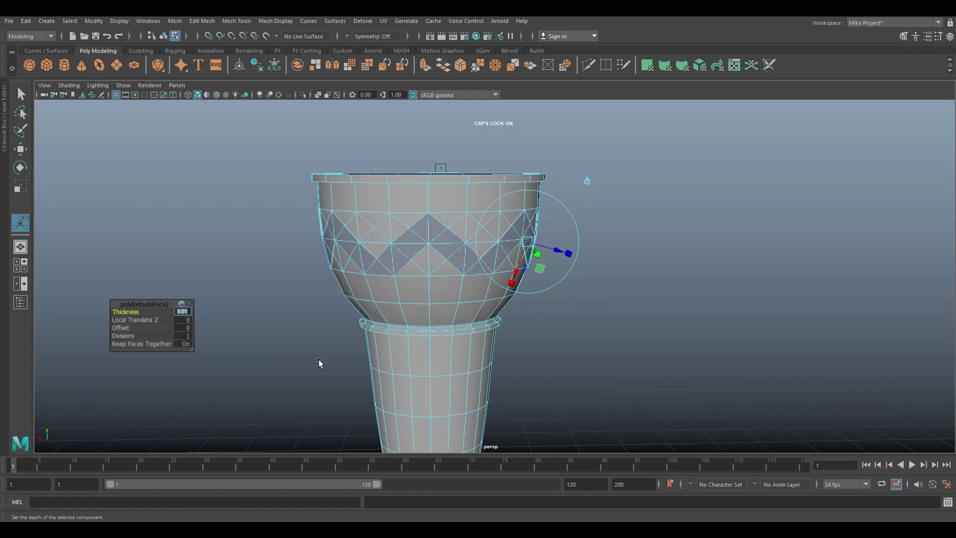
click(217, 266)
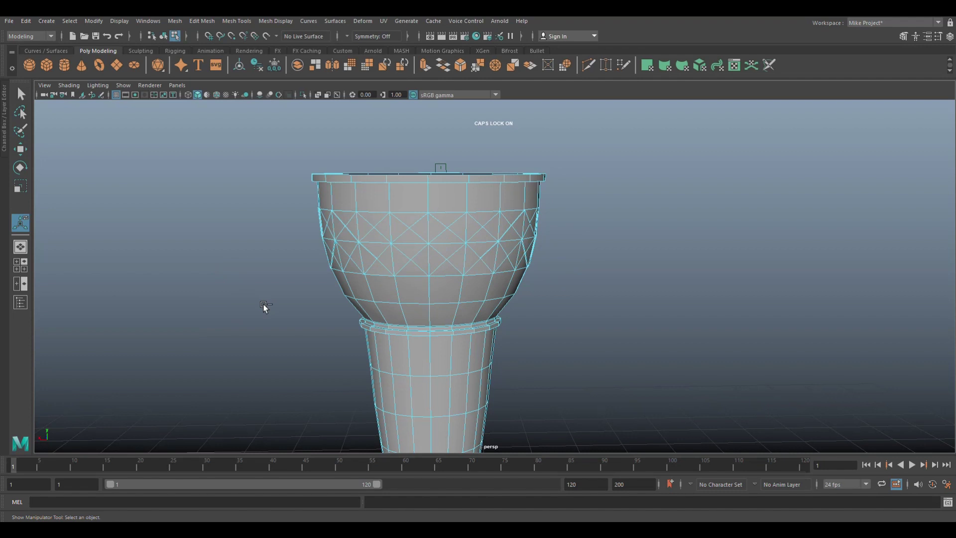
key(ctrl+z)
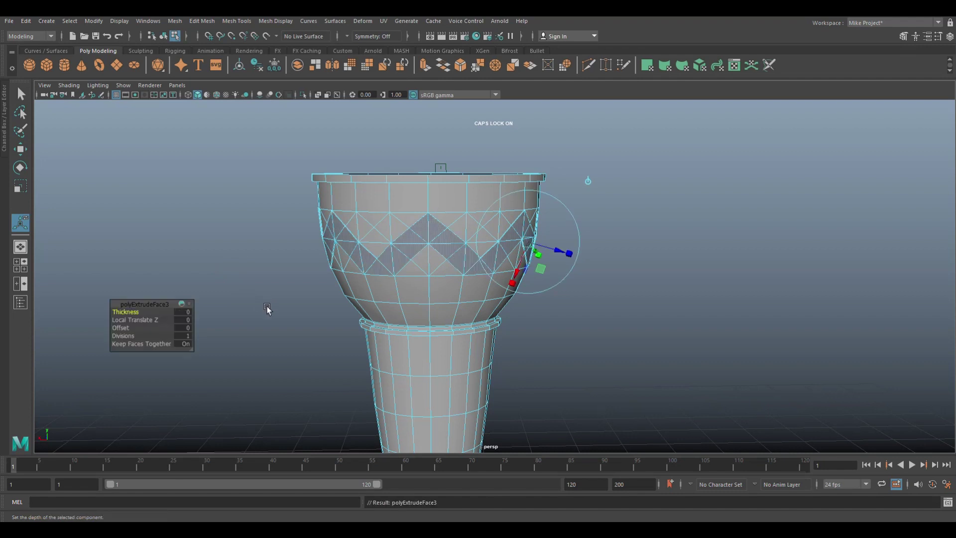
Extrude the zigzag faces around the upper cup with a thickness of 0.01
key(ctrl+e)
click(183, 312)
text(0.01)
key(Return)
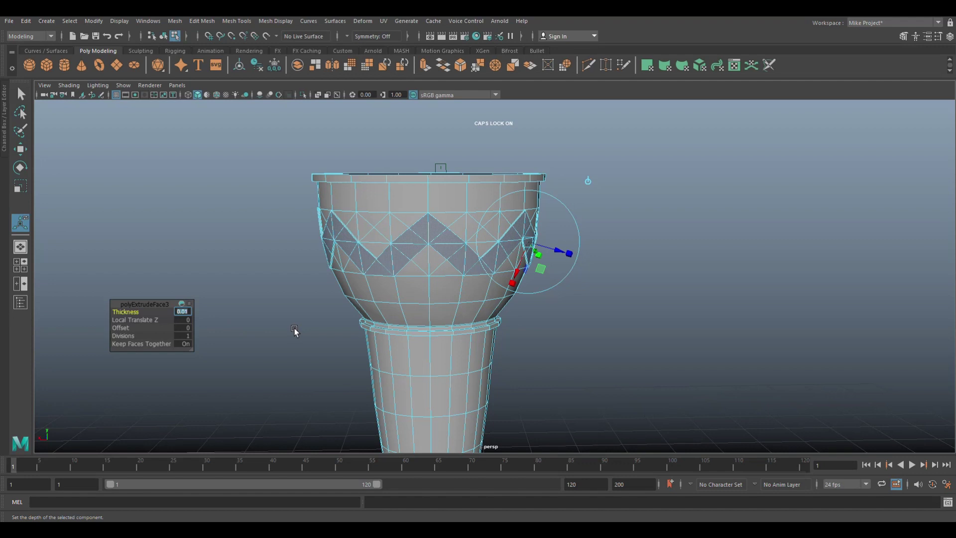
Return the cone to object mode and show it in smooth mesh preview to check the raised zigzag band
click(237, 239)
right_drag(365, 210, 405, 197)
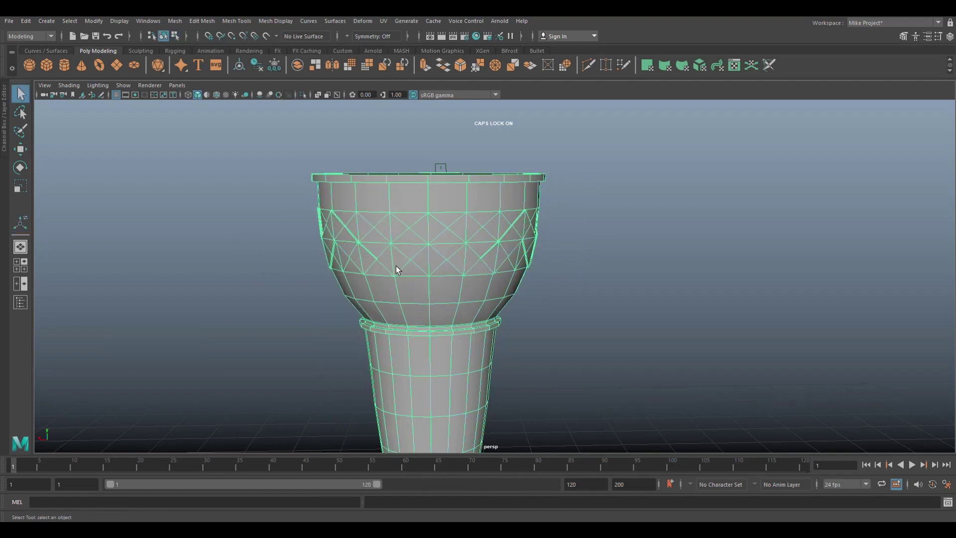
key(3)
click(252, 248)
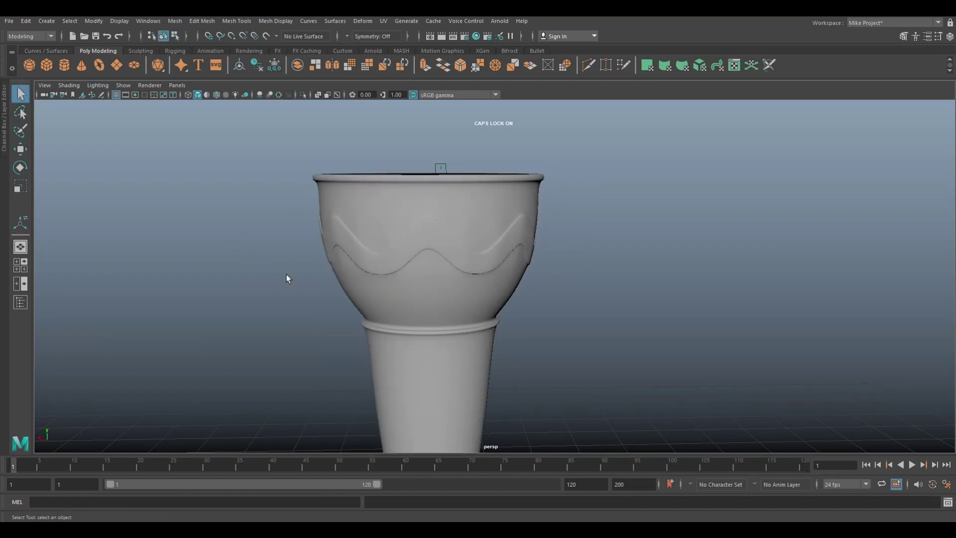
alt+drag(271, 297, 463, 319)
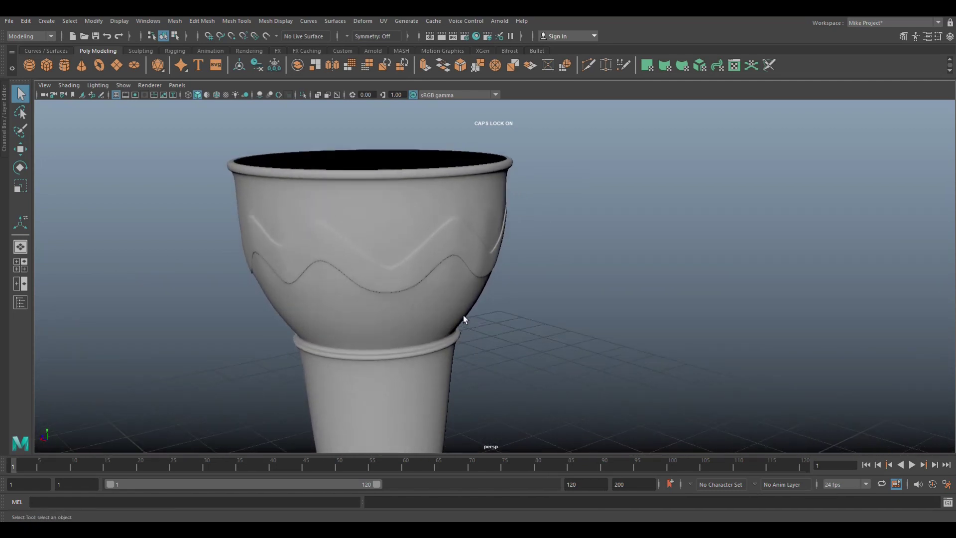
Set Insert Edge Loop to Multiple edge loops with 1 loop, and split the lower cone's first segment below the lip
click(428, 168)
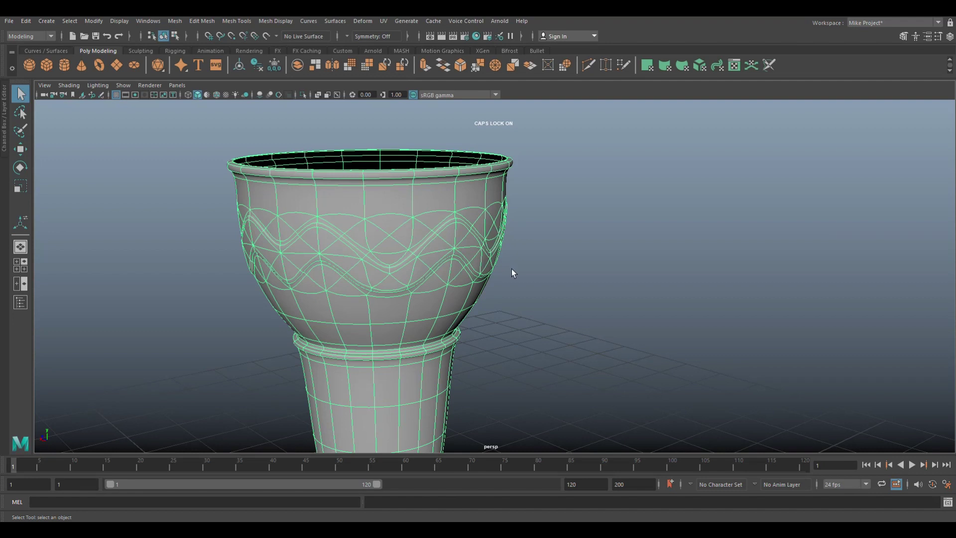
scroll(511, 267, down, 3)
alt+middle_drag(545, 313, 626, 152)
mouse_move(581, 307)
alt+mouse_down()
mouse_move(587, 292)
mouse_move(595, 300)
mouse_move(581, 292)
alt+mouse_up()
mouse_move(580, 292)
alt+middle_down()
mouse_move(568, 309)
mouse_move(574, 275)
alt+middle_up()
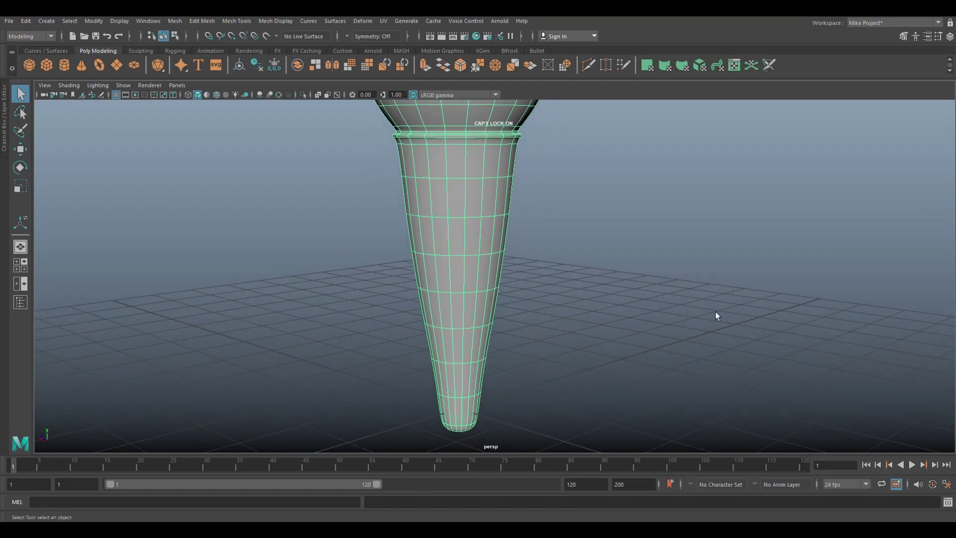
key(ctrl+shift+x)
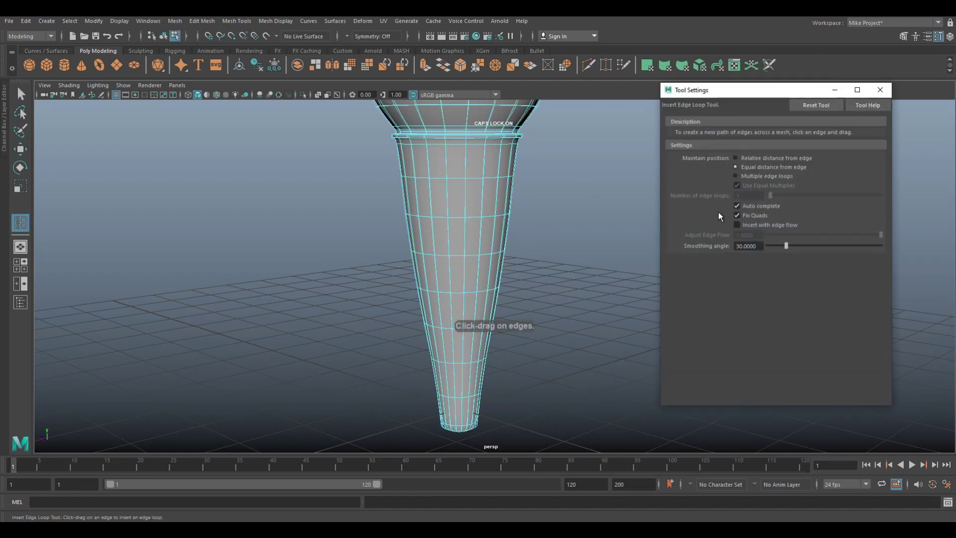
click(736, 176)
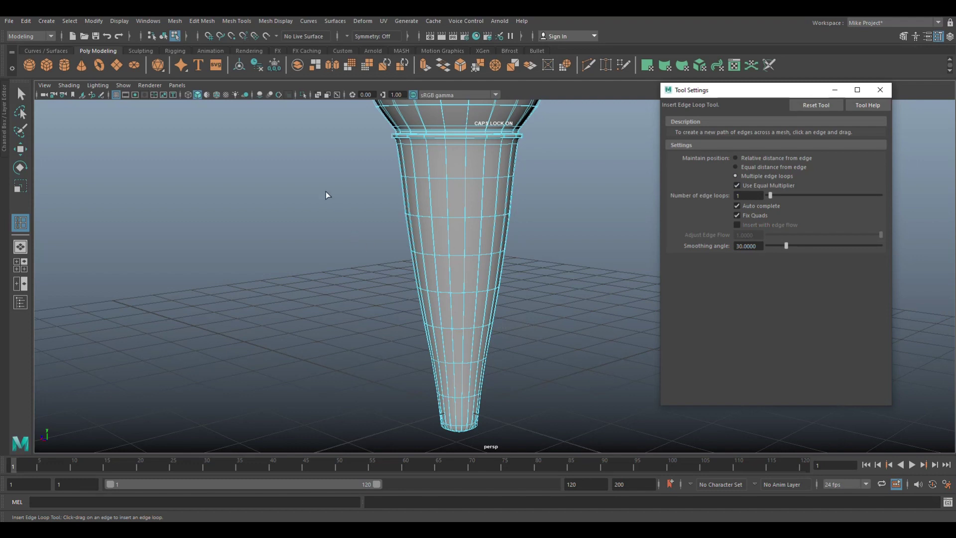
click(445, 165)
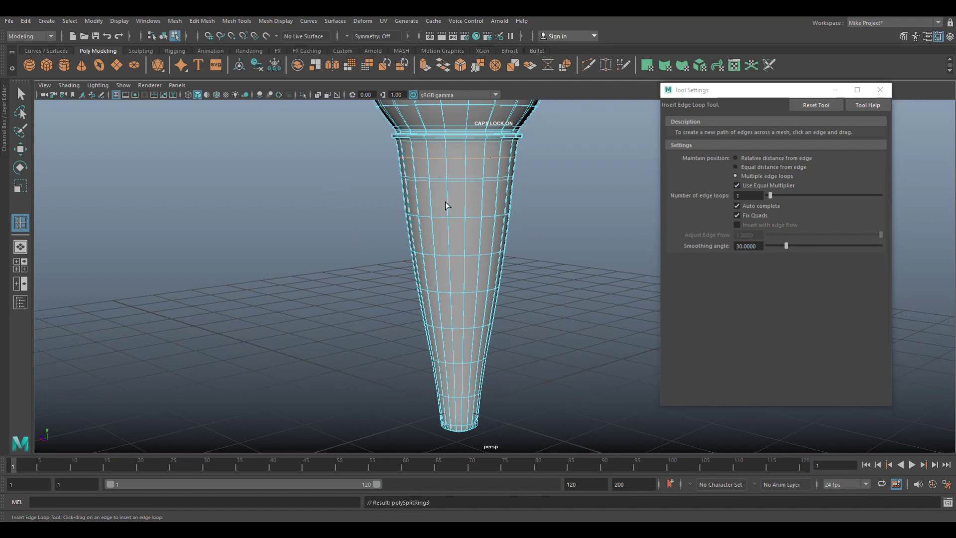
Turn off the smooth preview and insert a centered edge loop in each of the next six segments down the lower cone
click(446, 200)
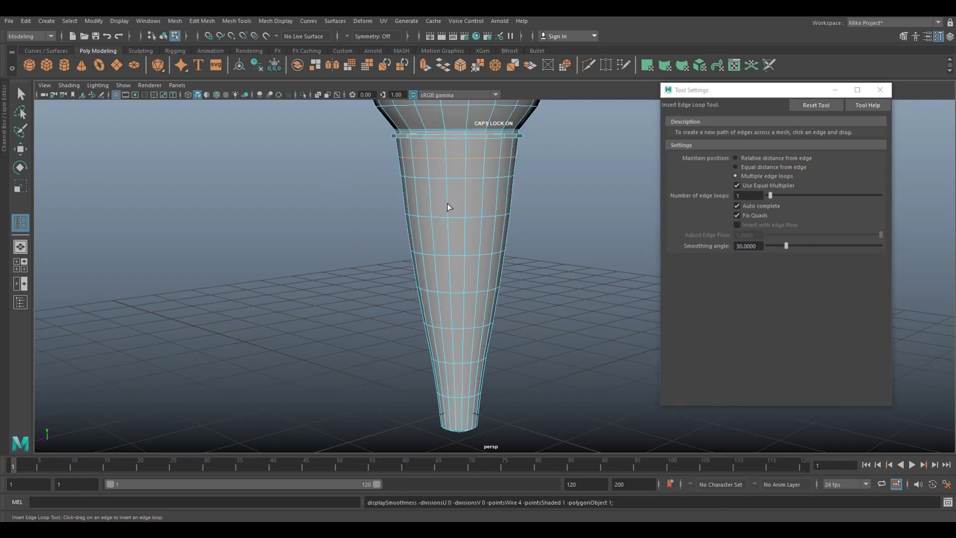
click(447, 235)
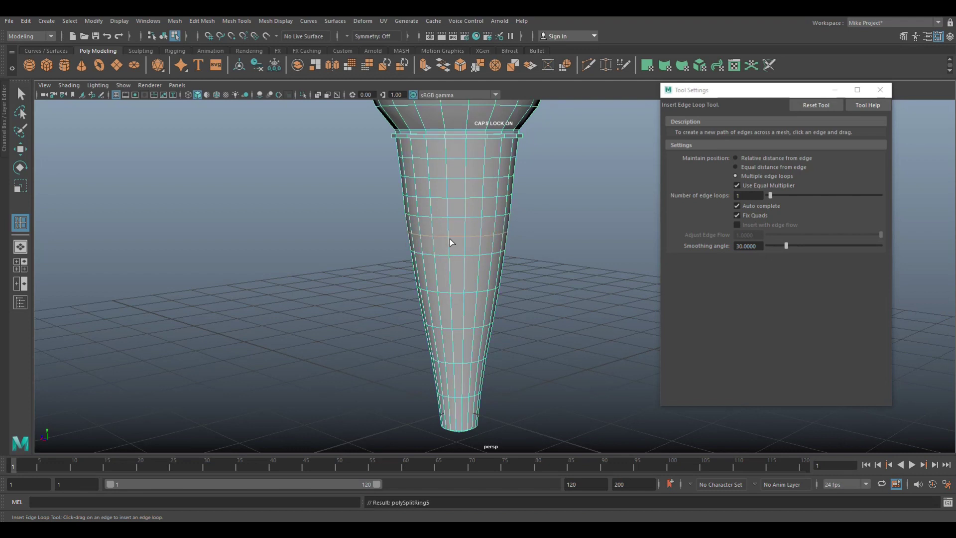
click(450, 278)
click(458, 310)
click(453, 352)
click(456, 380)
key(q)
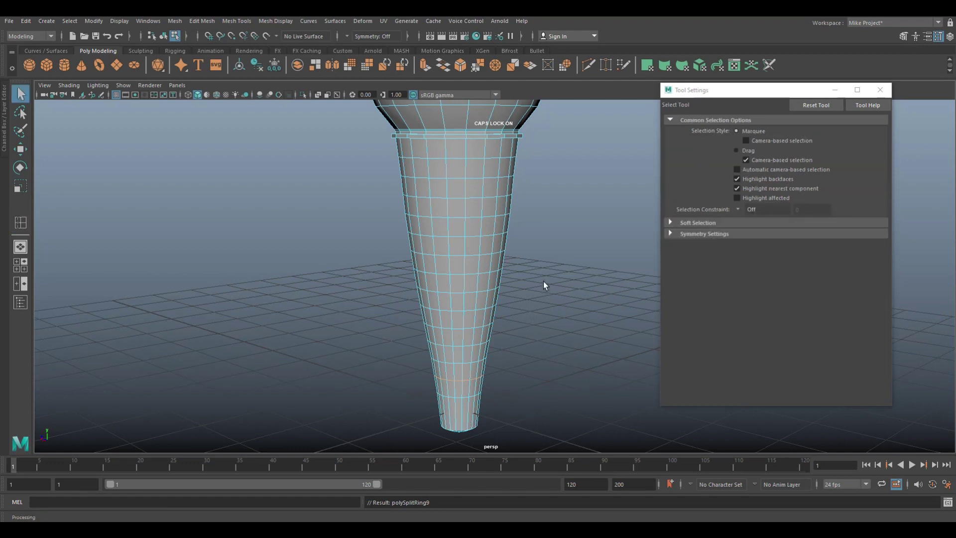
In the front view, poke the lower cone's faces, leaving out the ring just below the lip and the tip section
click(20, 266)
key(space)
alt+middle_drag(491, 340, 433, 207)
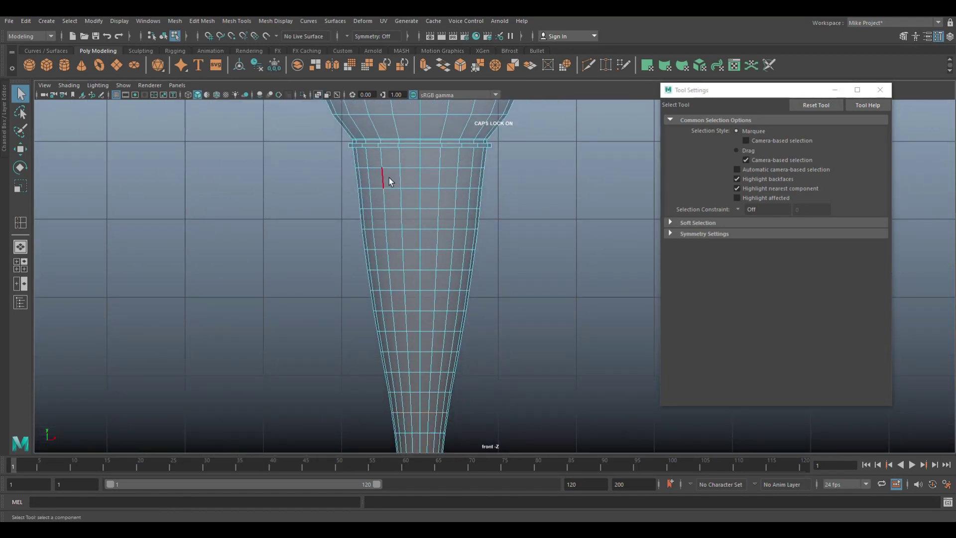
right_drag(333, 168, 329, 198)
scroll(344, 251, down, 5)
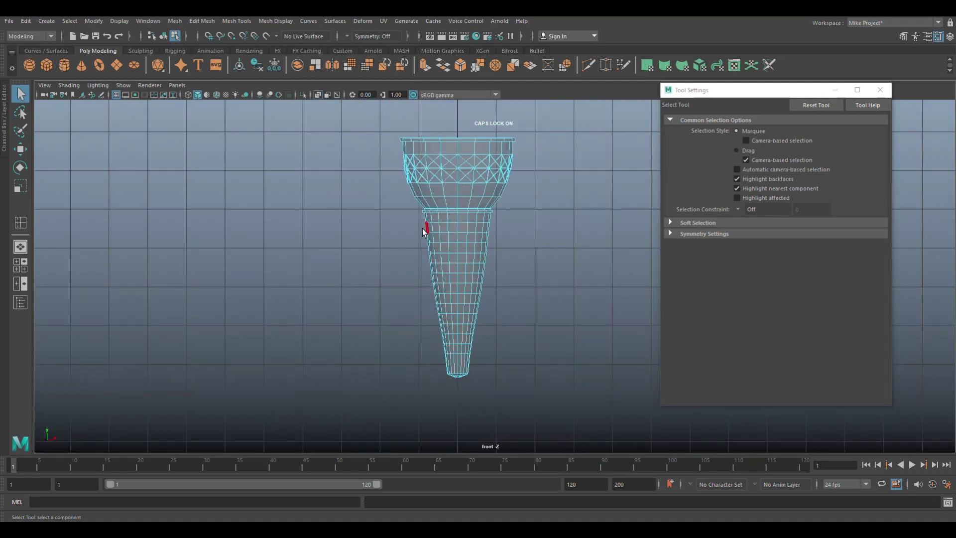
drag(458, 230, 528, 346)
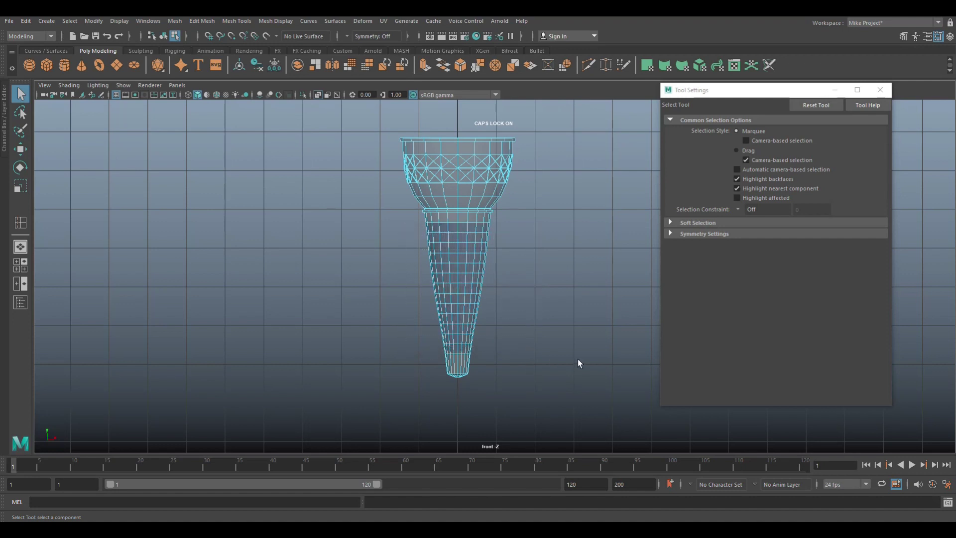
scroll(546, 331, up, 3)
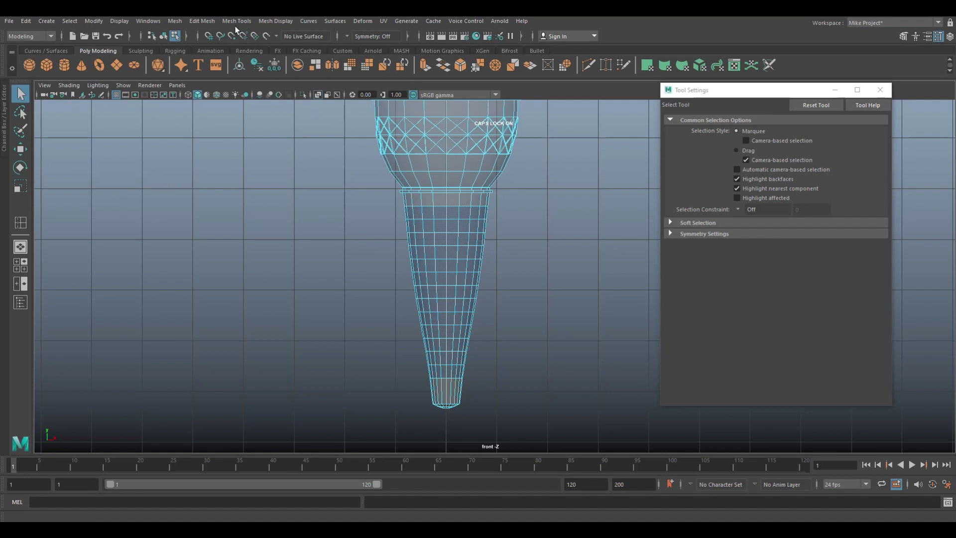
click(211, 22)
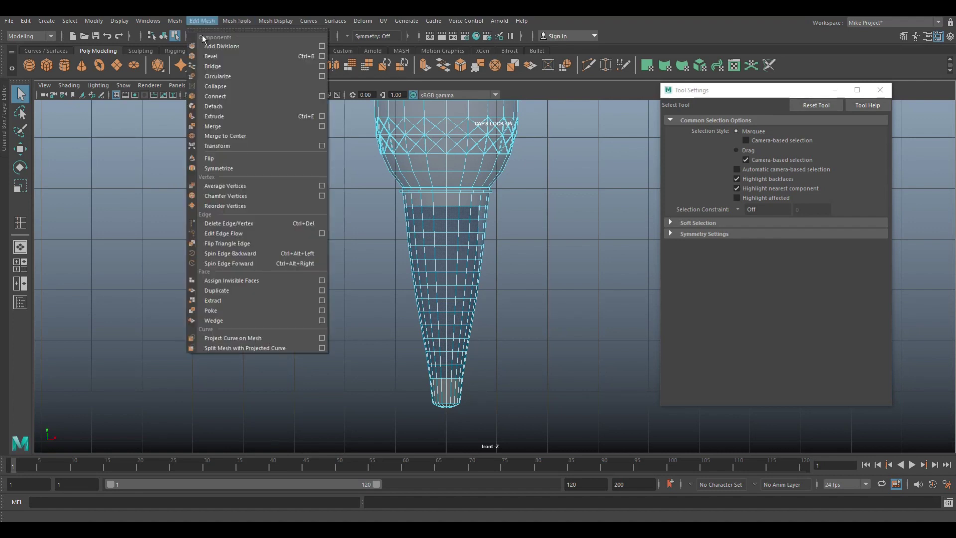
click(235, 312)
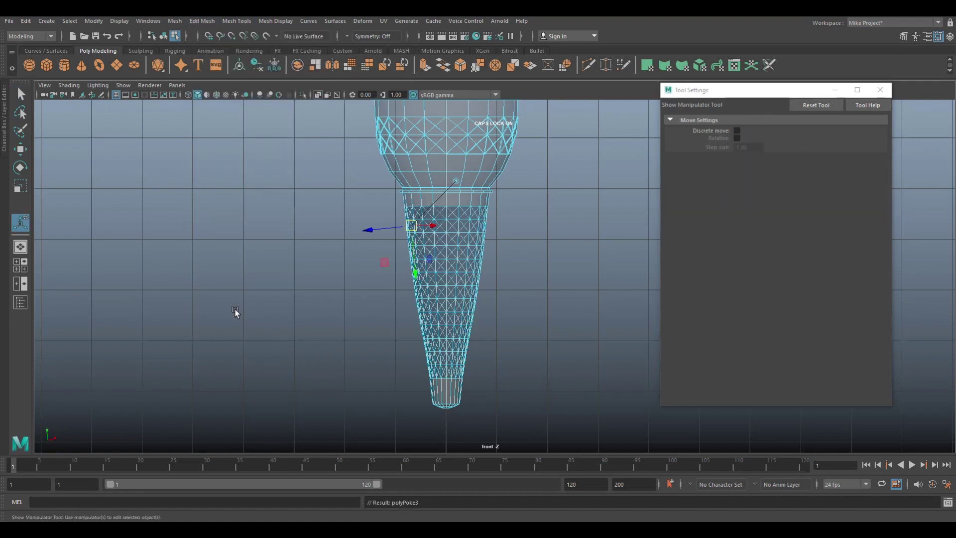
Extrude the poked faces of the lower cone with Keep Faces Together off and an offset of 0.01
scroll(588, 318, up, 1)
scroll(588, 318, up, 1)
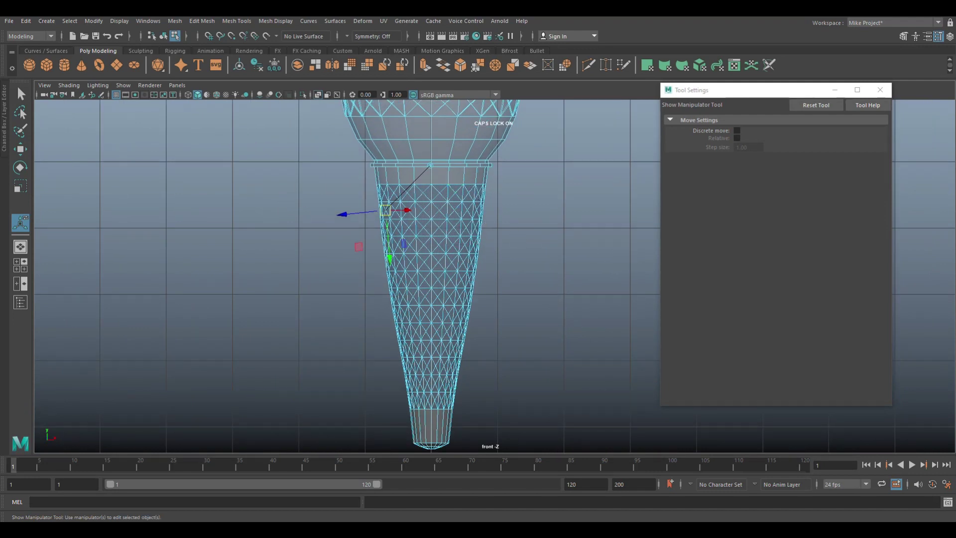
key(ctrl+e)
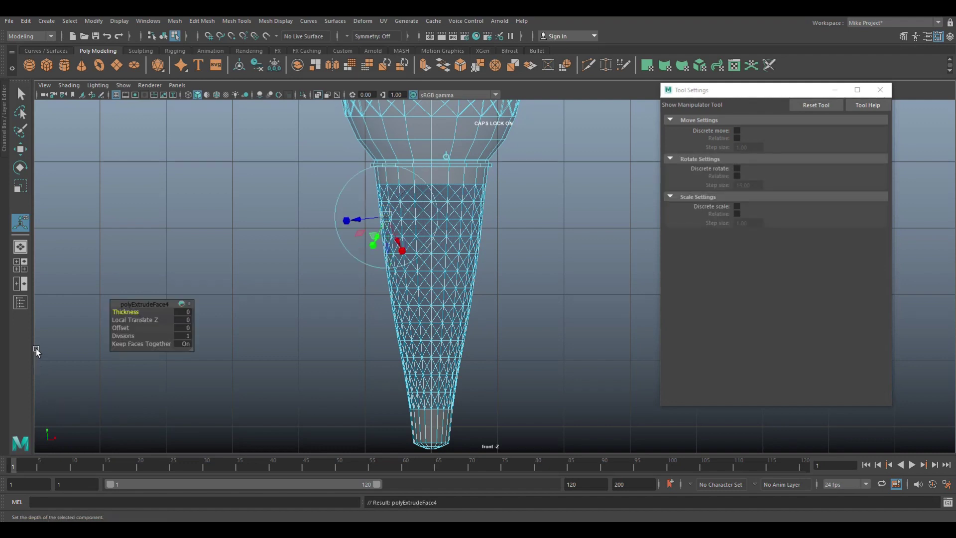
drag(159, 344, 109, 346)
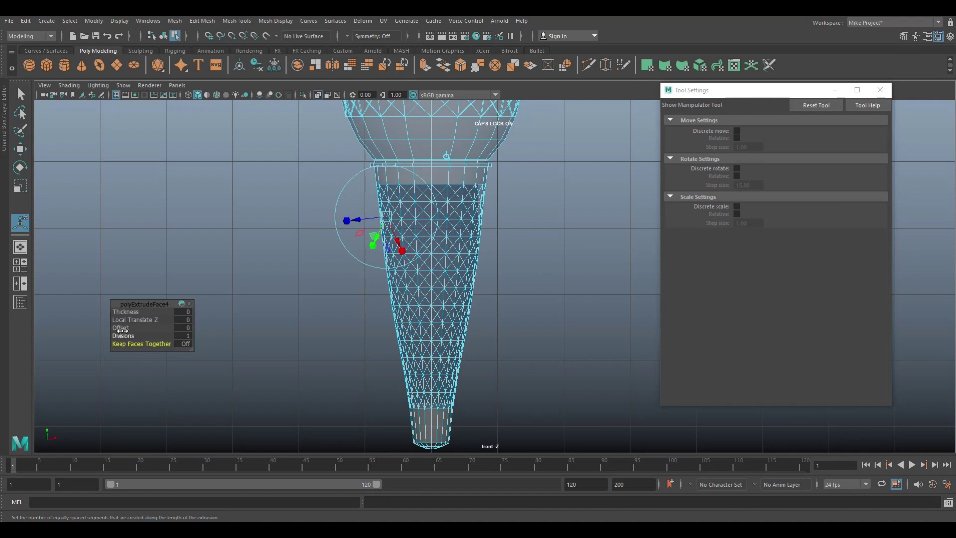
drag(124, 328, 125, 328)
click(184, 329)
text(0.01)
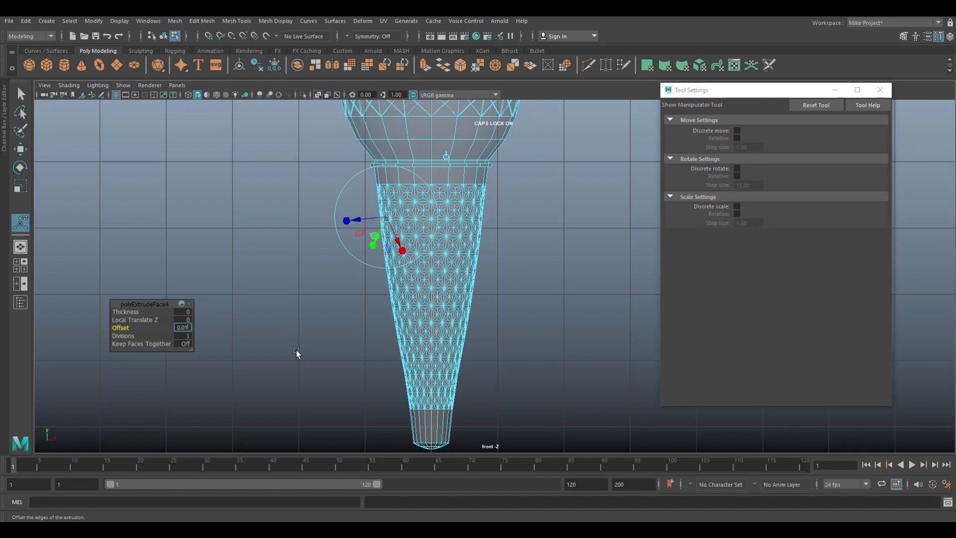
key(Return)
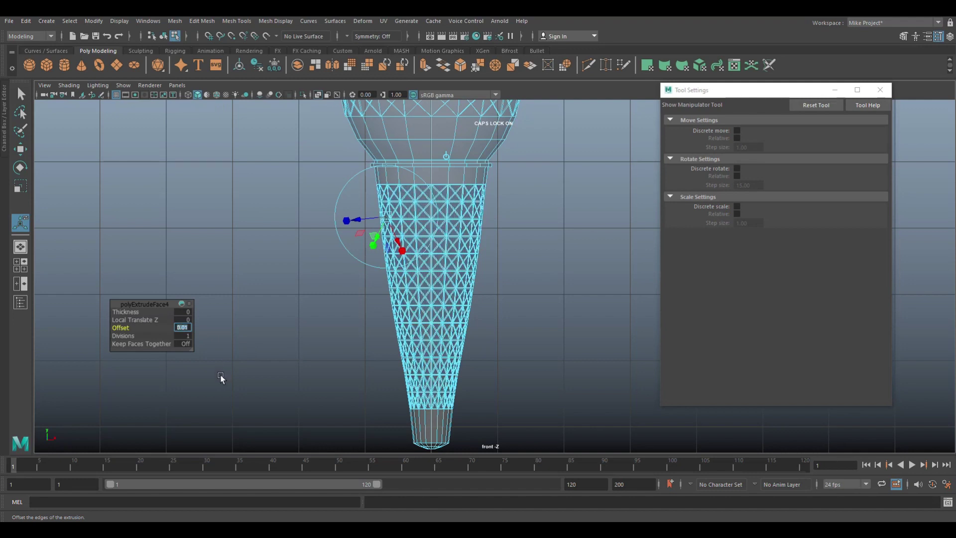
In the perspective view, set the offset of the lower cone's face extrusion to 0.02
click(21, 265)
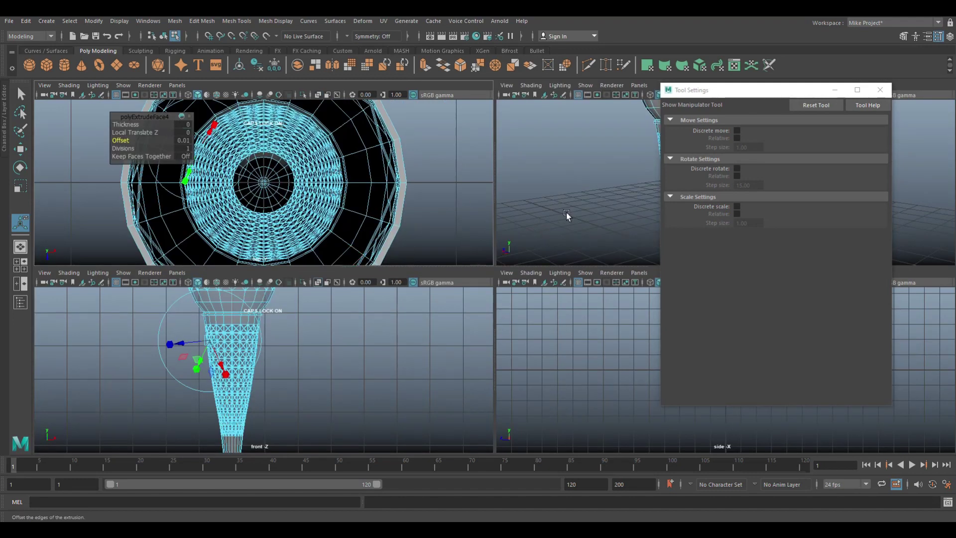
key(space)
scroll(518, 247, up, 5)
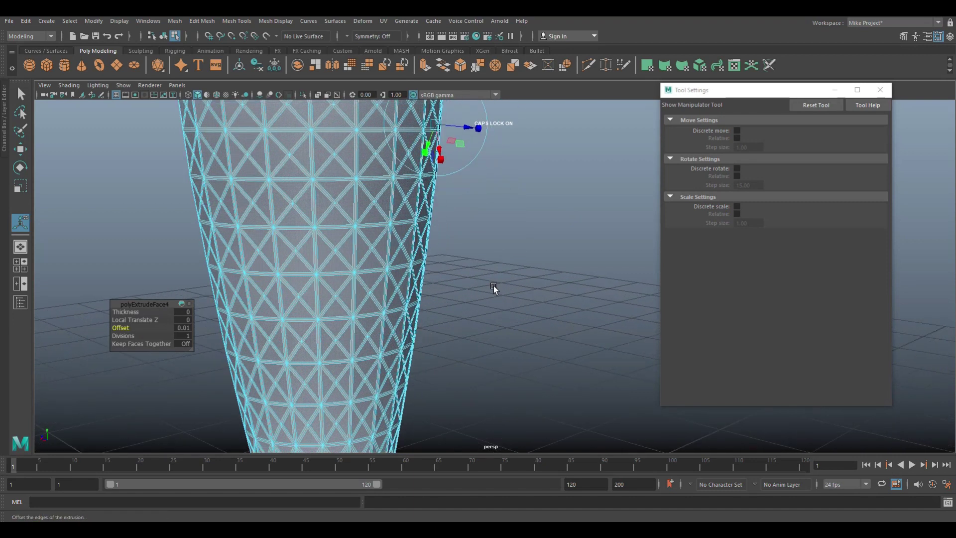
alt+drag(493, 287, 452, 303)
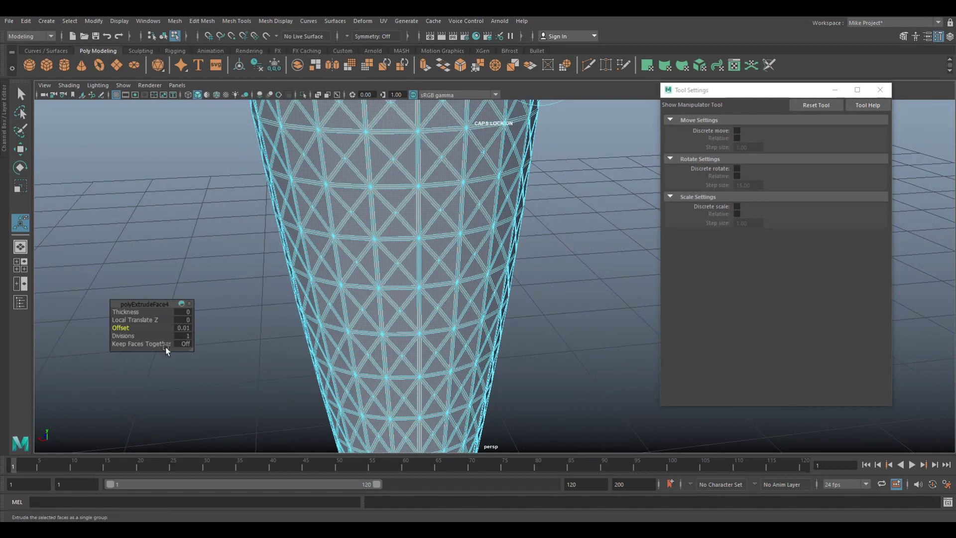
click(180, 329)
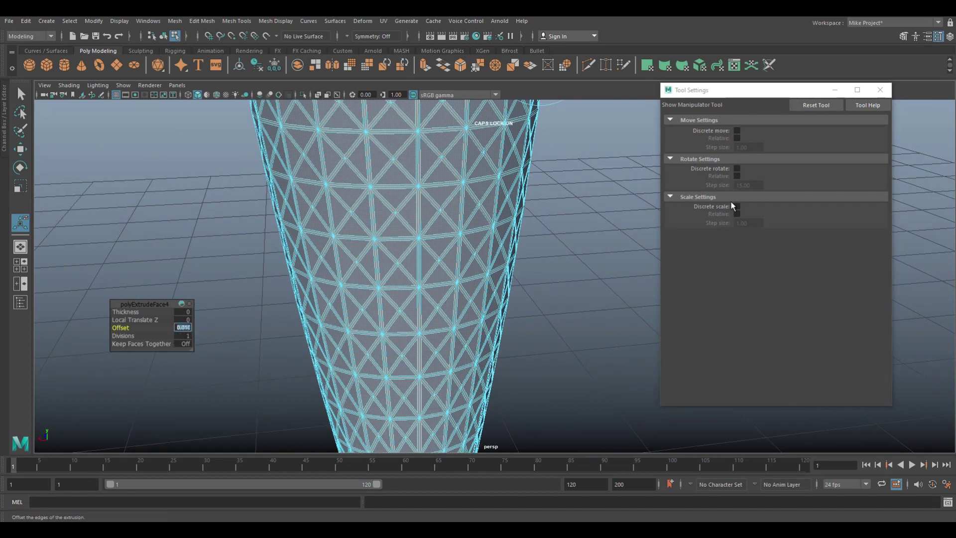
text(0.)
key(Return)
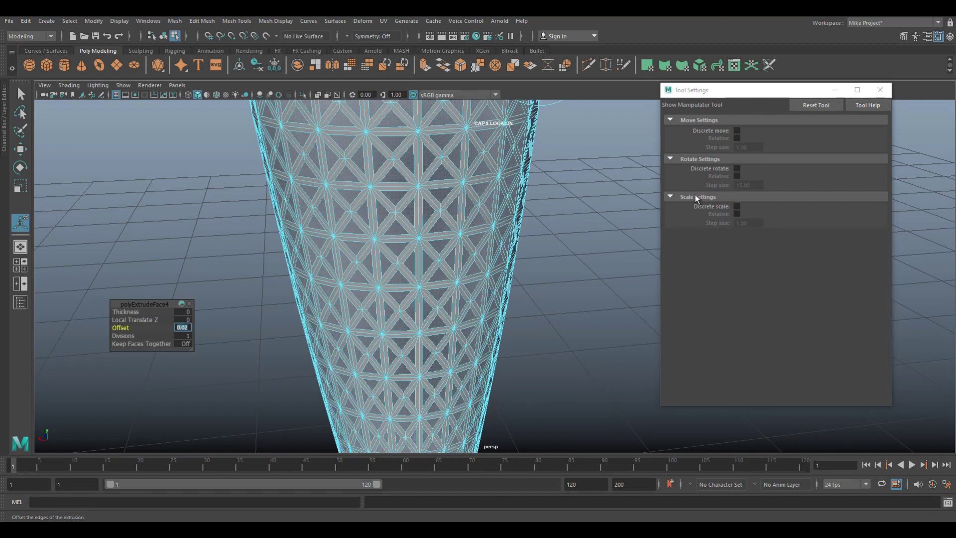
Set the thickness of the waffle-pattern extrusion to 0.01 and return to object mode
click(130, 312)
middle_drag(133, 312, 133, 314)
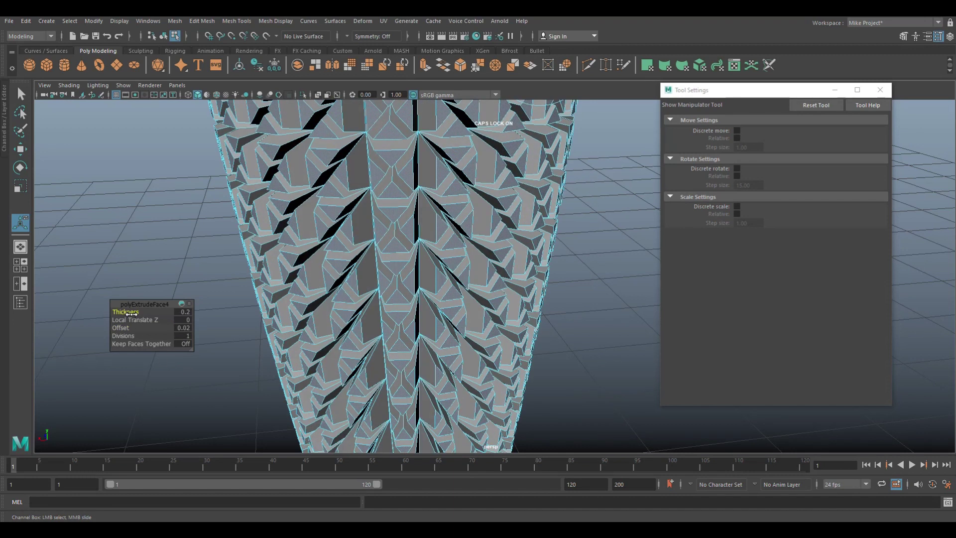
click(182, 312)
text(0.01)
key(Return)
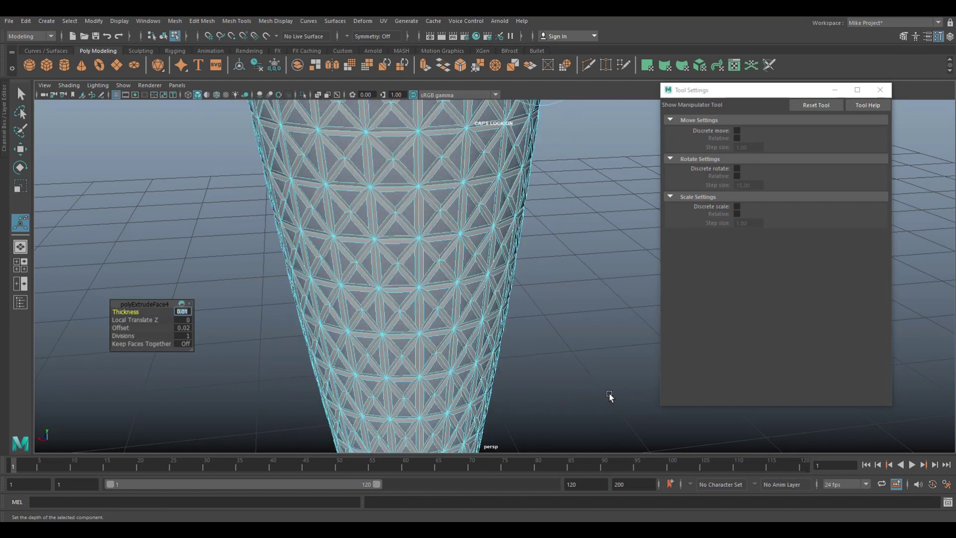
scroll(567, 343, up, 4)
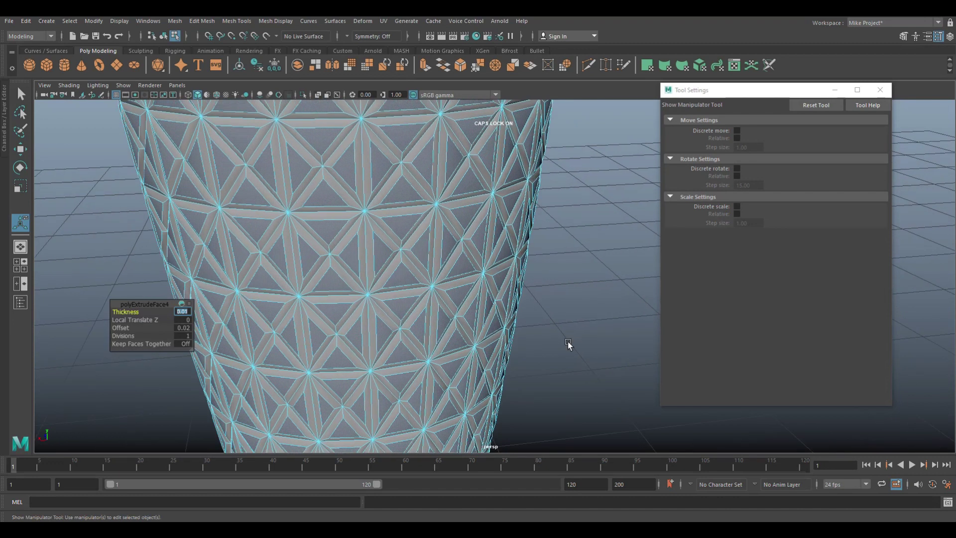
scroll(567, 341, up, 1)
right_drag(572, 235, 611, 219)
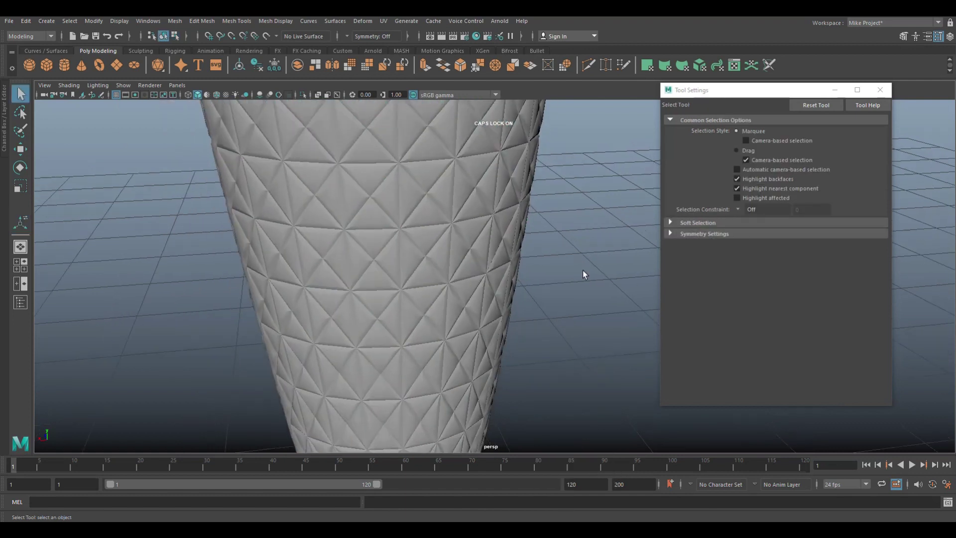
Turn on the smooth preview for the whole ice cream cone model and deselect it
scroll(583, 271, down, 6)
alt+middle_drag(566, 318, 561, 389)
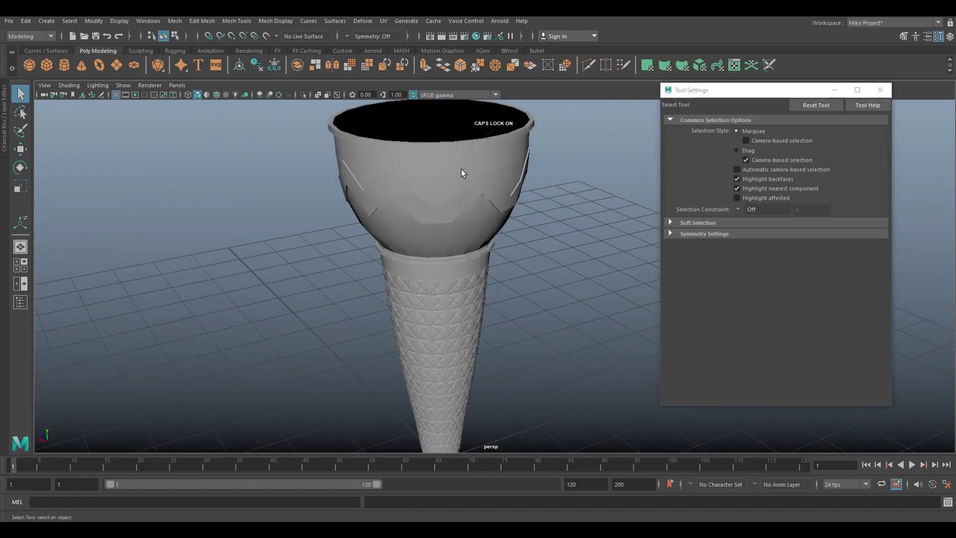
click(461, 169)
key(3)
click(564, 286)
alt+drag(564, 286, 533, 300)
alt+drag(544, 342, 566, 375)
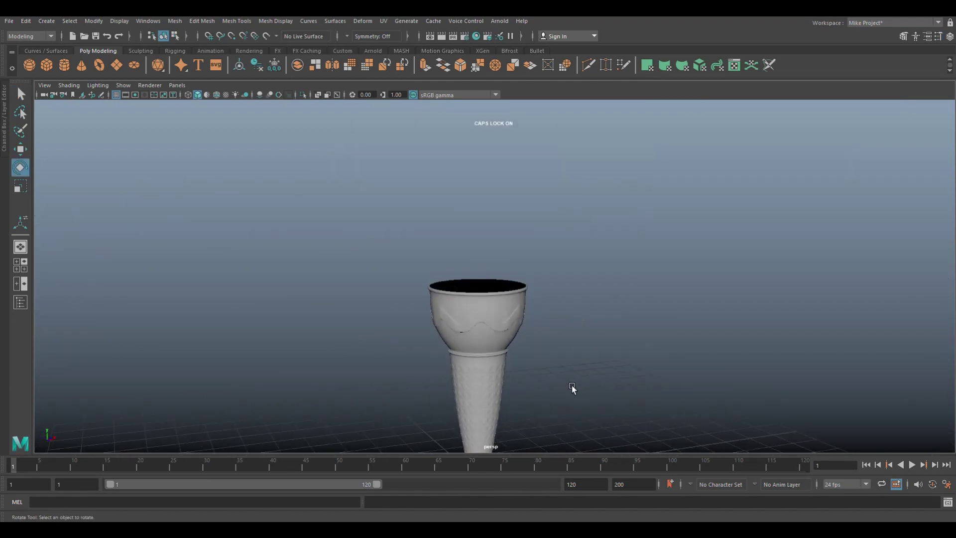
alt+drag(572, 388, 557, 315)
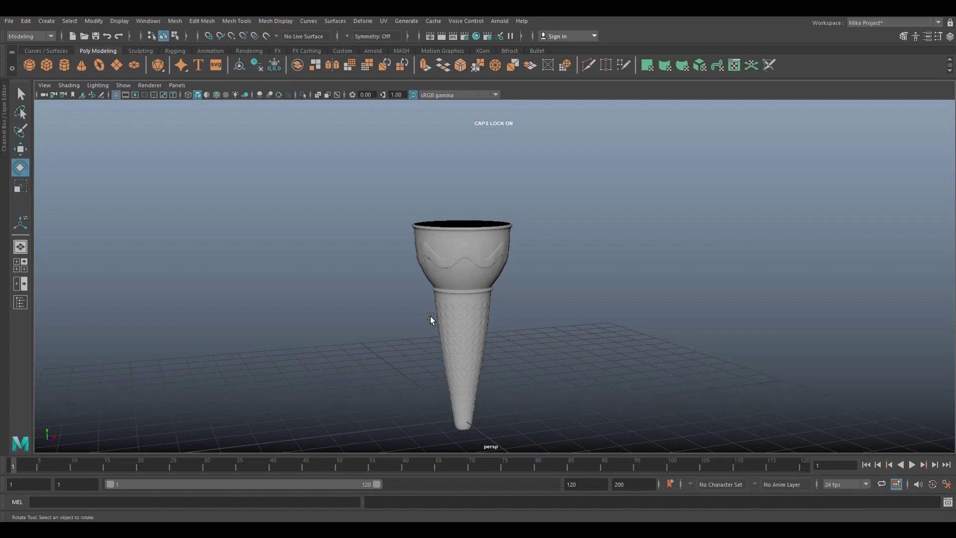
Create a polygon cone, raise it onto the cup's opening, and scale it uniformly to about 1.34 to fit the rim
click(81, 65)
key(w)
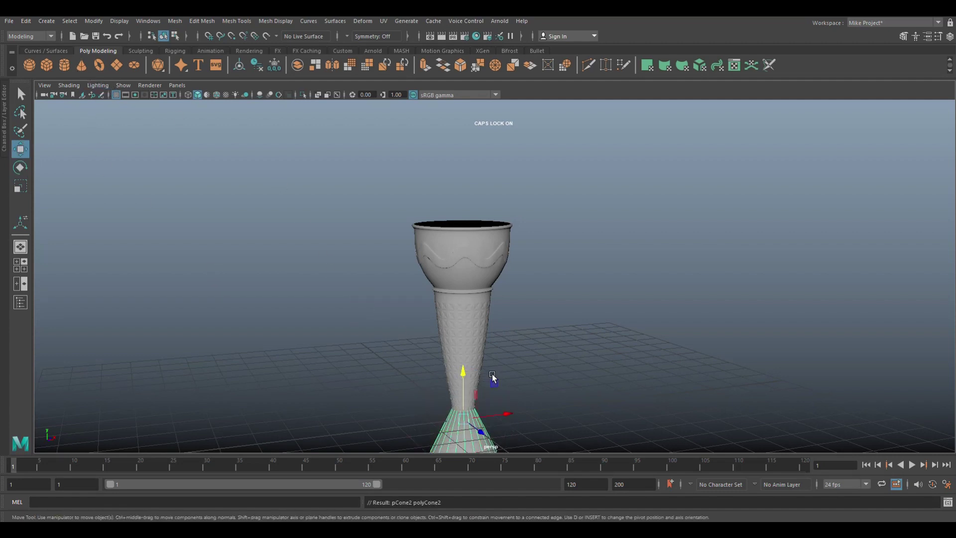
drag(465, 377, 465, 140)
key(r)
drag(463, 180, 482, 180)
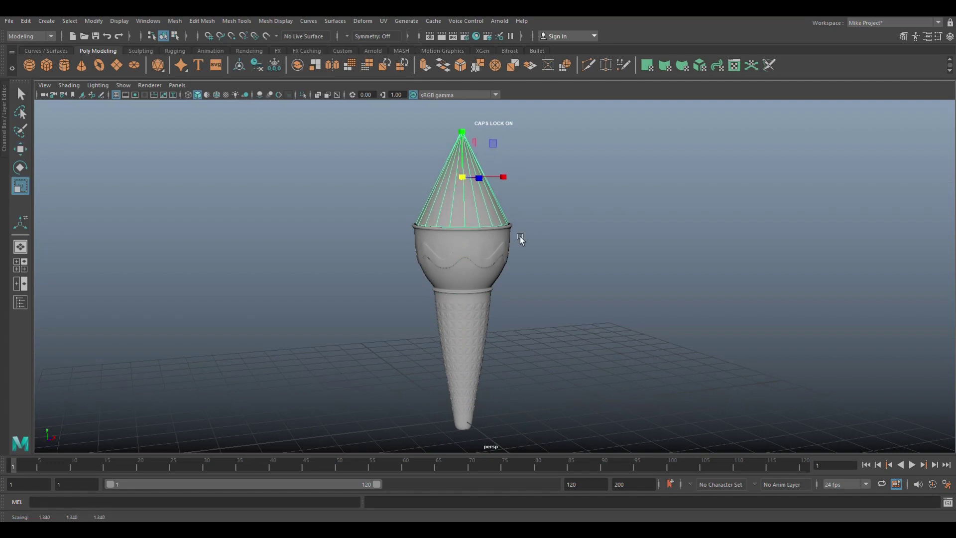
scroll(599, 306, up, 3)
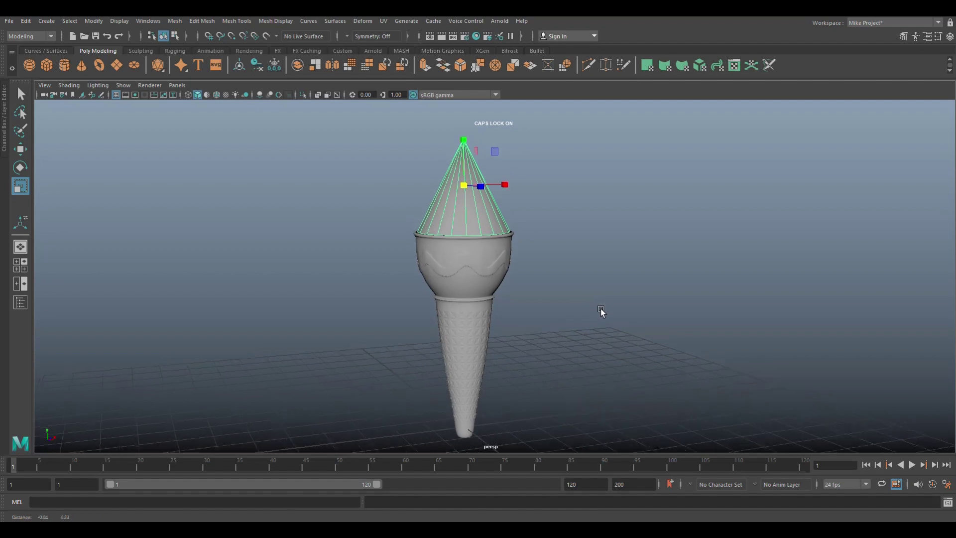
Hide the waffle cone model and select the new polygon cone
click(480, 269)
key(Delete)
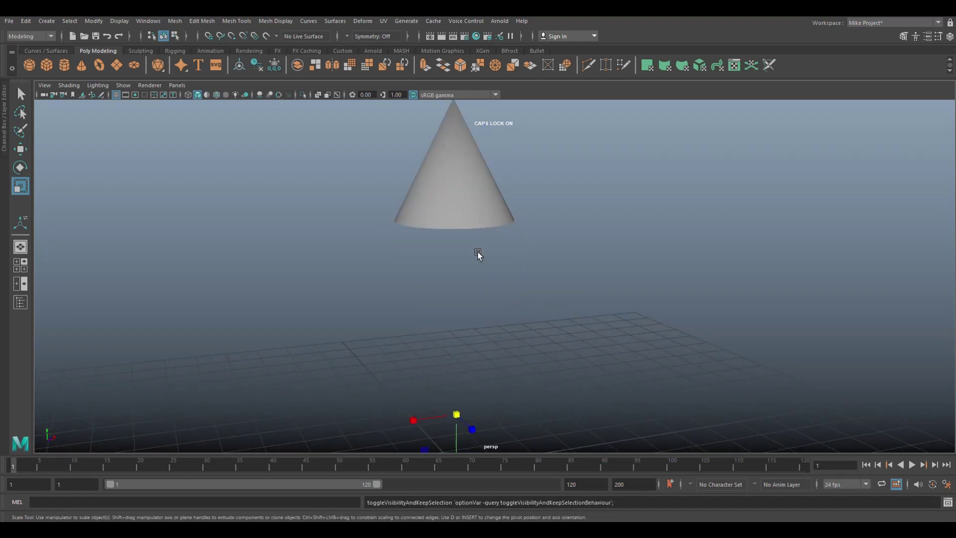
click(455, 205)
alt+middle_drag(549, 198, 563, 297)
Set the new cone's Subdivisions Axis to 12 and Subdivisions Height to 8
key(ctrl+a)
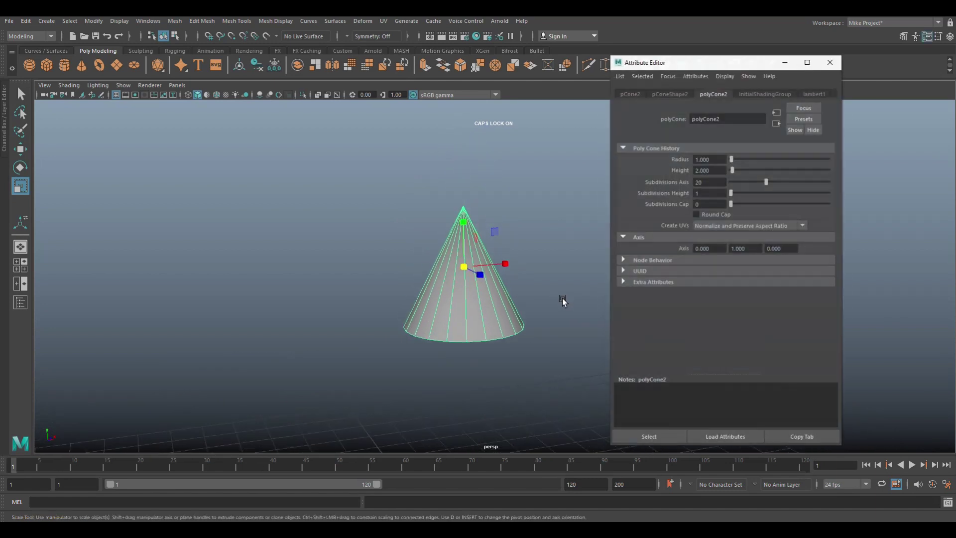
click(719, 182)
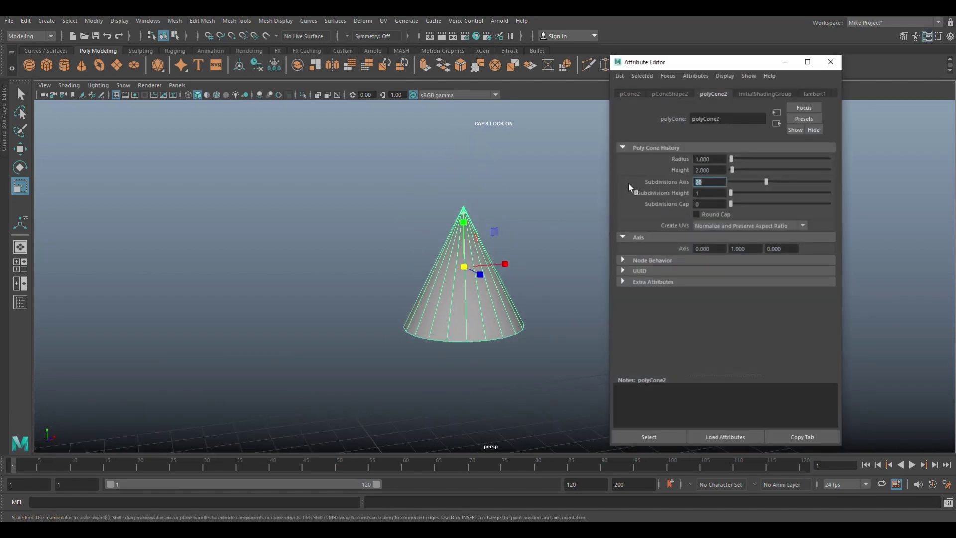
text(12)
key(Return)
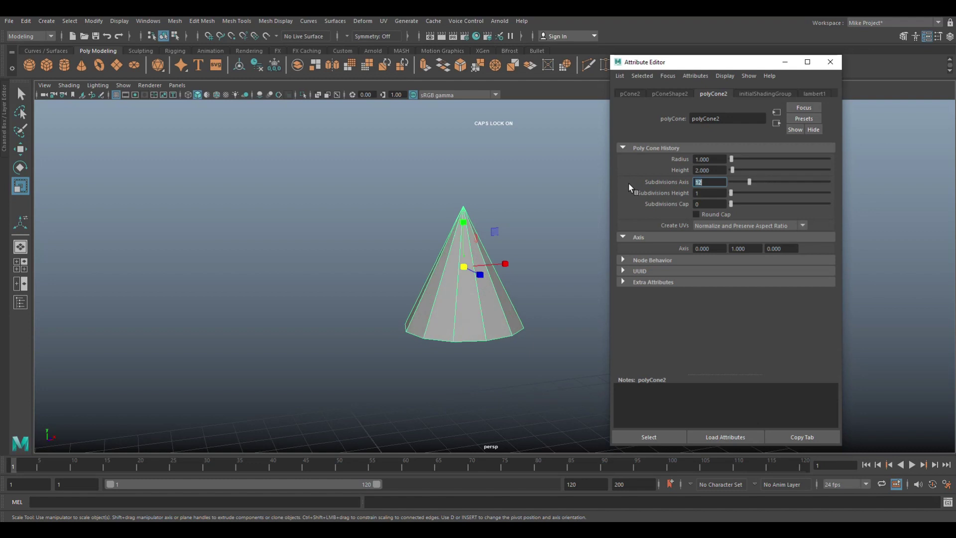
click(717, 193)
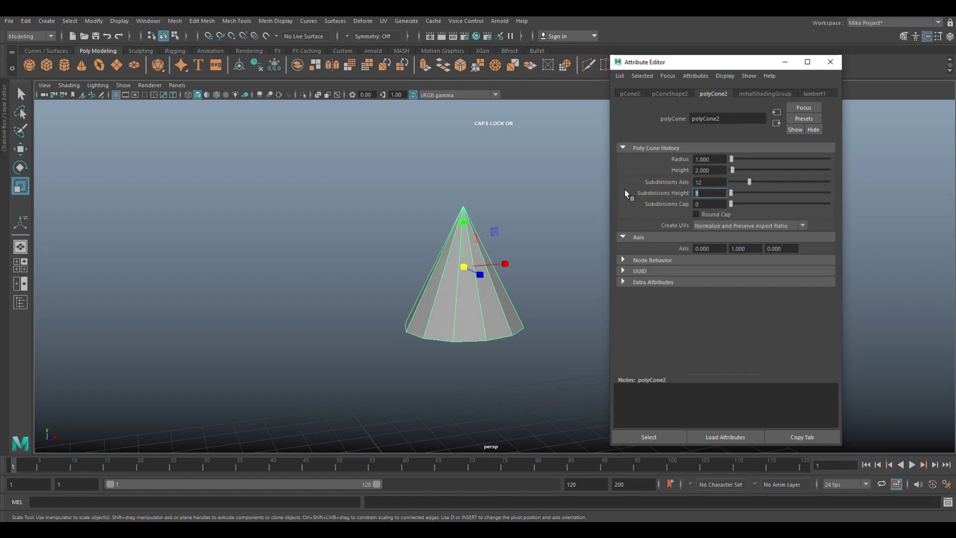
text(8)
key(Return)
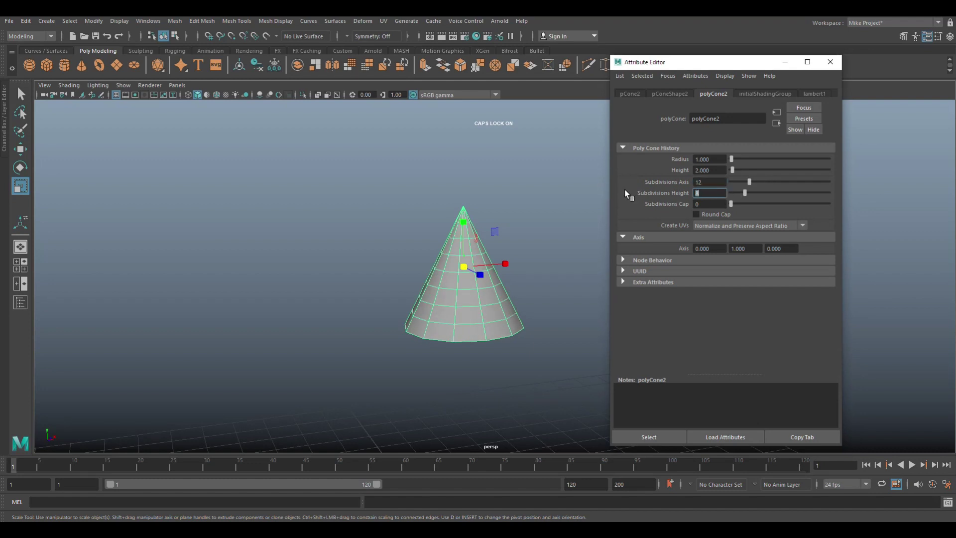
Delete the large cap face on the underside of the new cone
click(265, 289)
alt+right_drag(333, 331, 352, 348)
alt+drag(352, 348, 342, 295)
right_drag(432, 285, 434, 293)
click(436, 301)
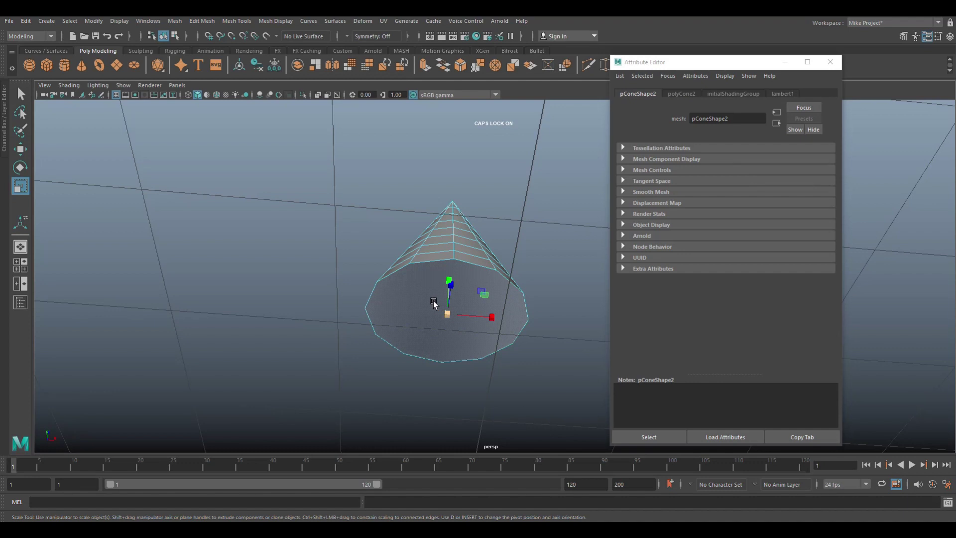
key(Delete)
Select every other vertical column of faces all the way around the new cone
alt+drag(285, 256, 380, 329)
scroll(380, 329, up, 2)
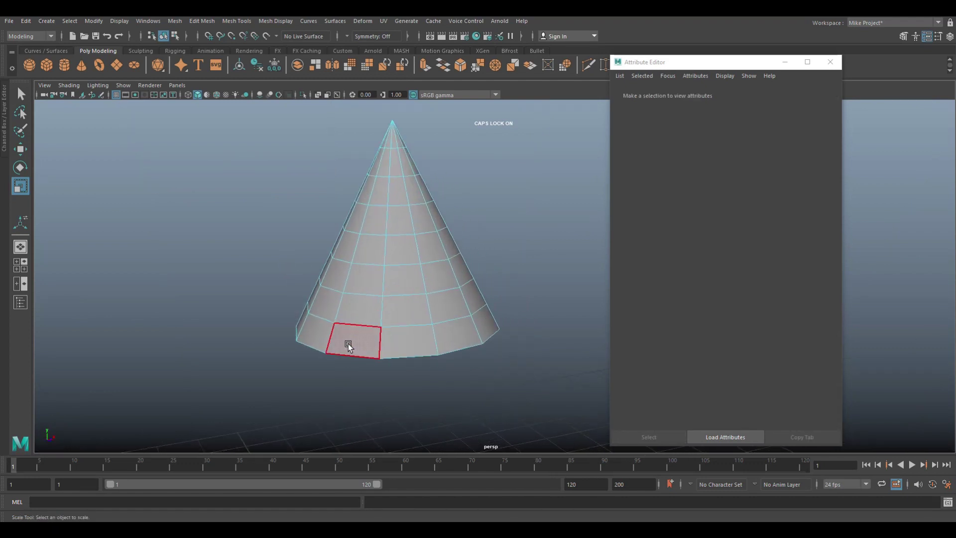
click(348, 346)
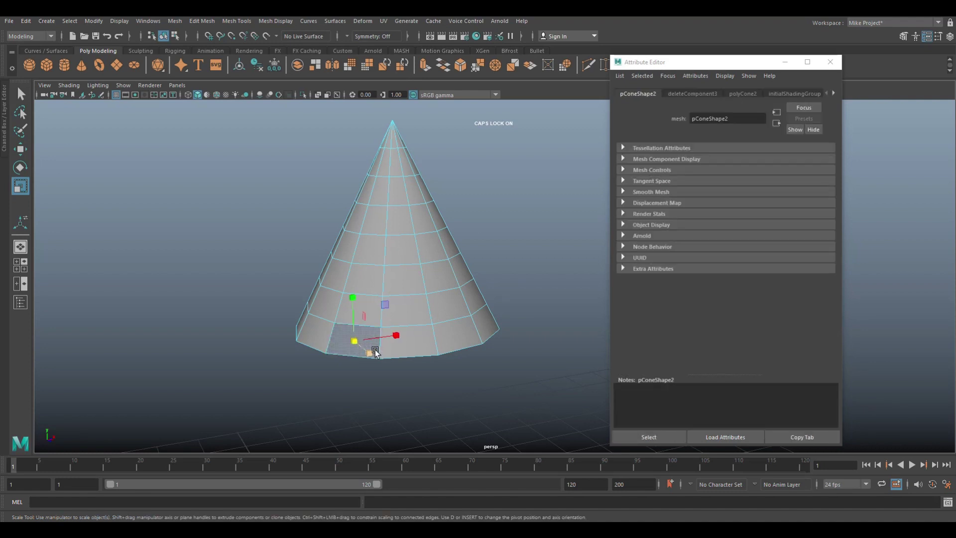
double_click(365, 301)
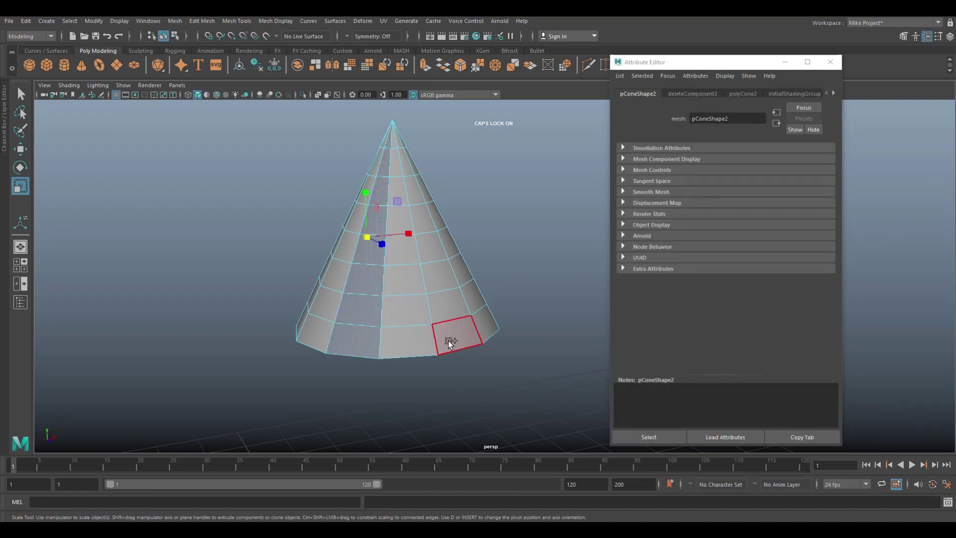
shift+double_click(446, 312)
alt+drag(445, 312, 346, 354)
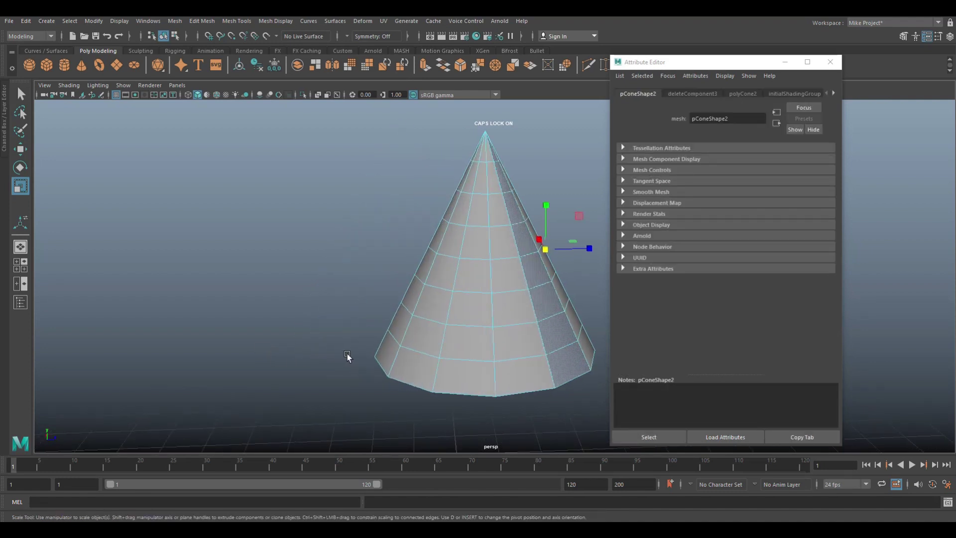
alt+drag(245, 353, 331, 338)
shift+double_click(340, 329)
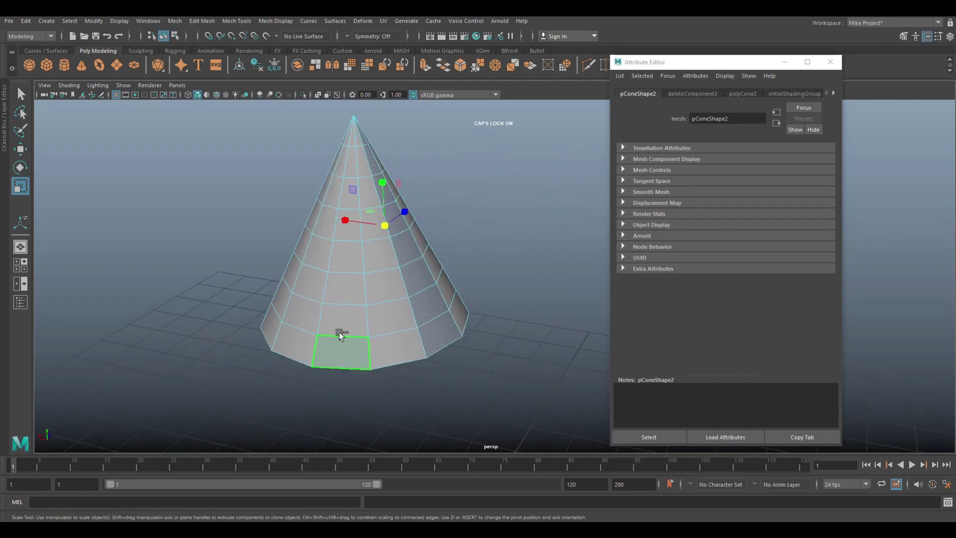
alt+drag(171, 348, 230, 352)
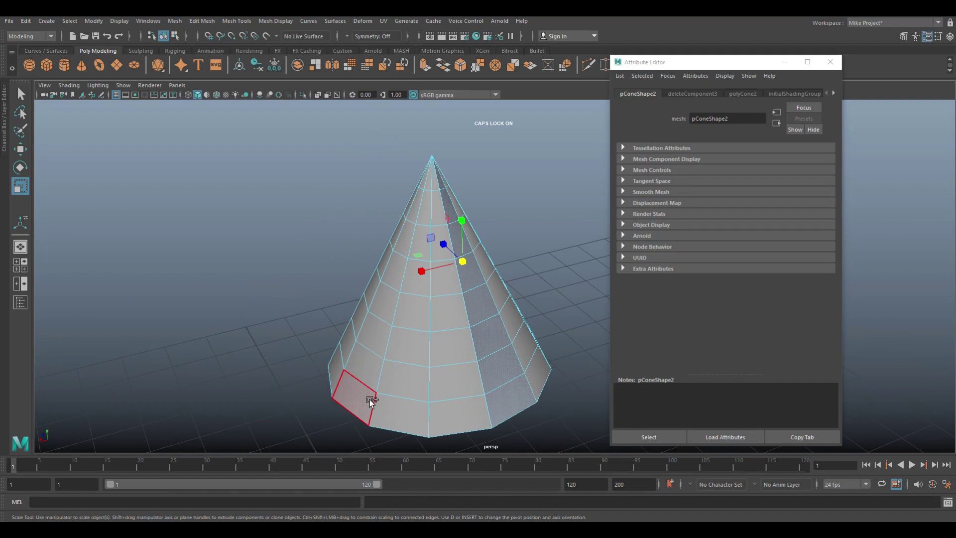
click(398, 403)
click(107, 361)
alt+drag(107, 360, 233, 386)
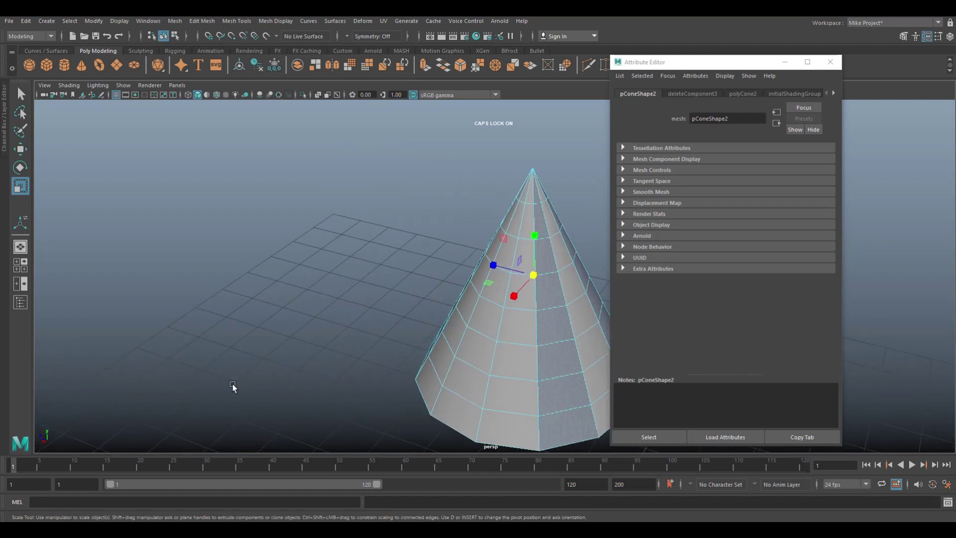
alt+drag(241, 386, 90, 386)
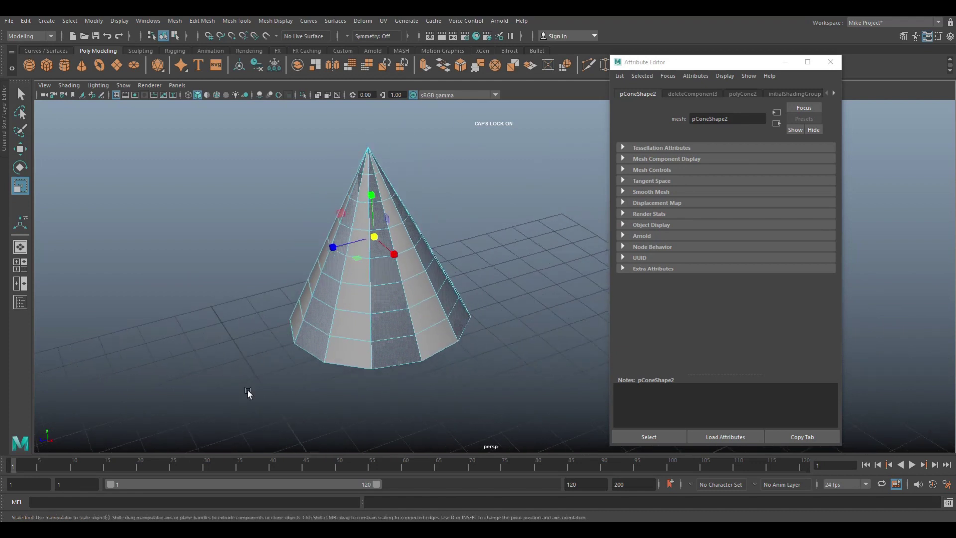
Extrude the selected face columns with a thickness of 0.2 and clear the selection
key(ctrl+e)
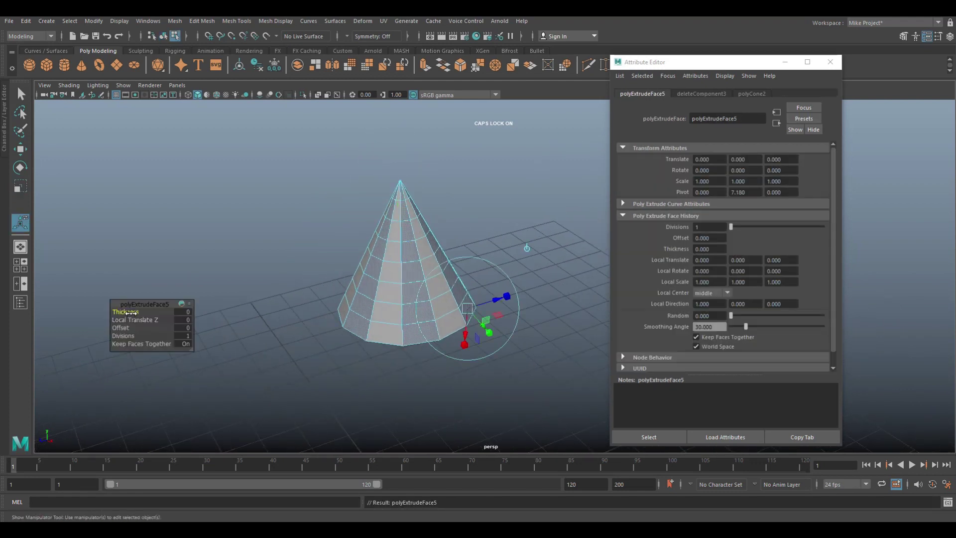
drag(131, 313, 132, 312)
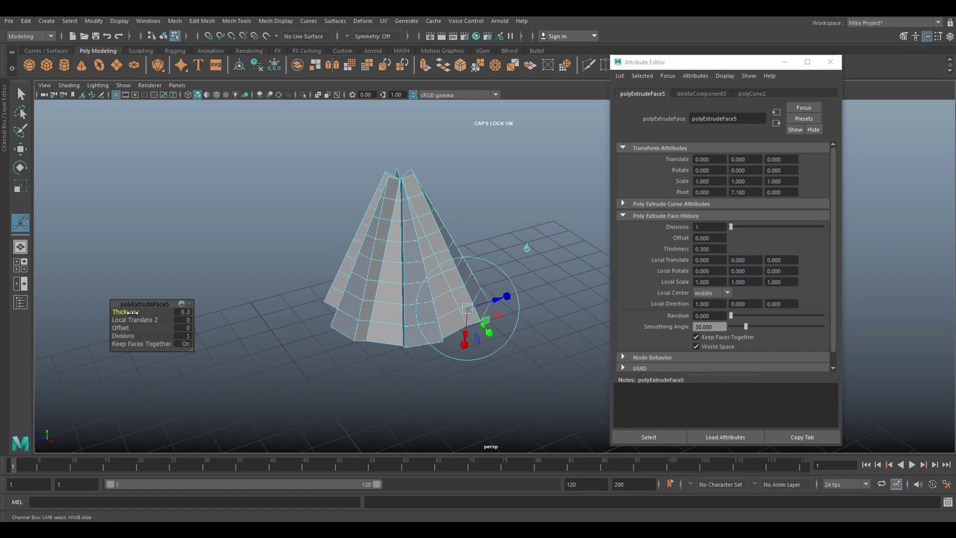
click(183, 311)
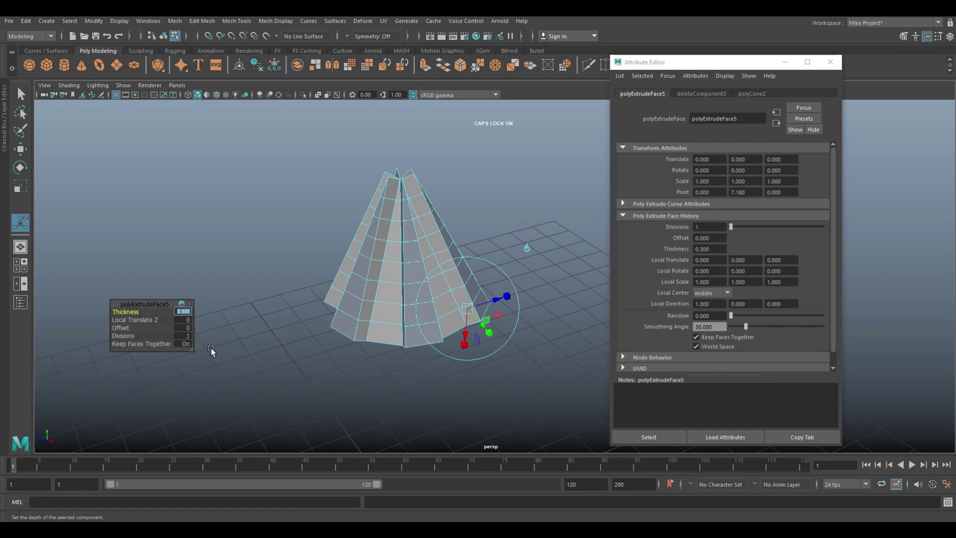
key(Return)
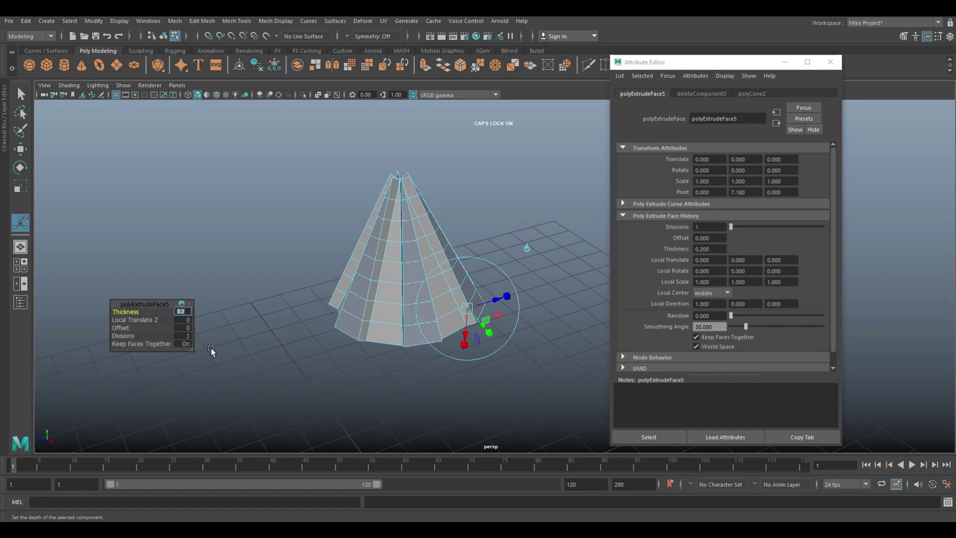
click(252, 363)
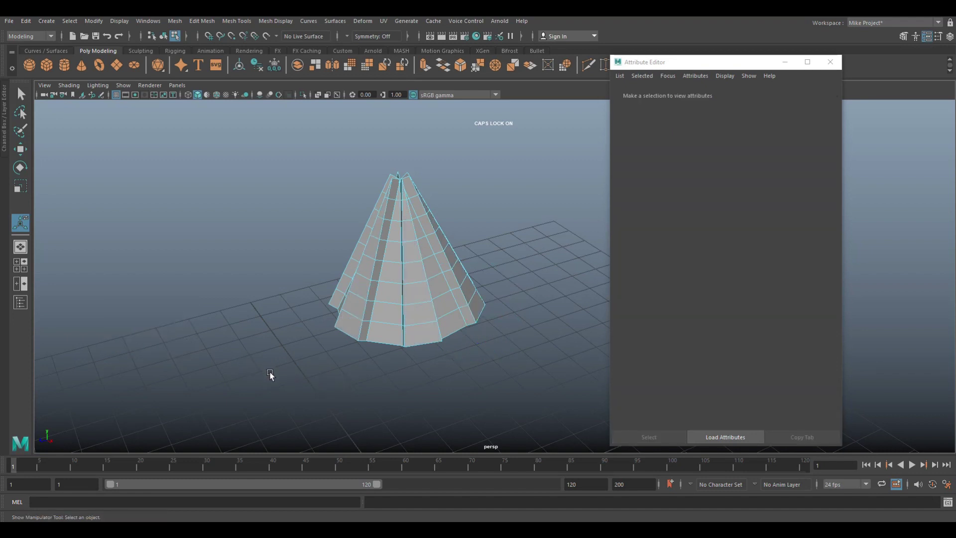
Reselect the extruded face columns by undoing the deselection, and scale them slightly inward
key(ctrl+z)
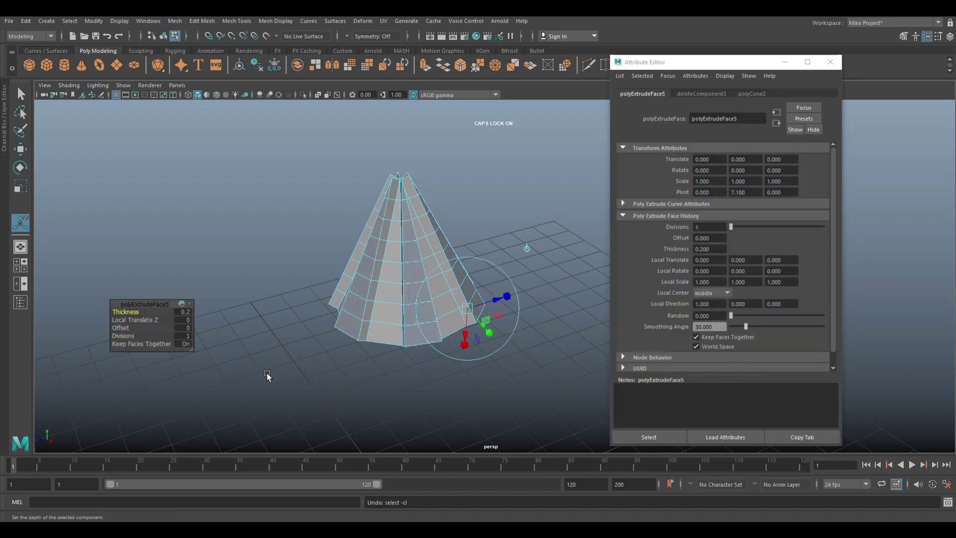
key(r)
drag(407, 242, 389, 247)
alt+drag(393, 409, 354, 402)
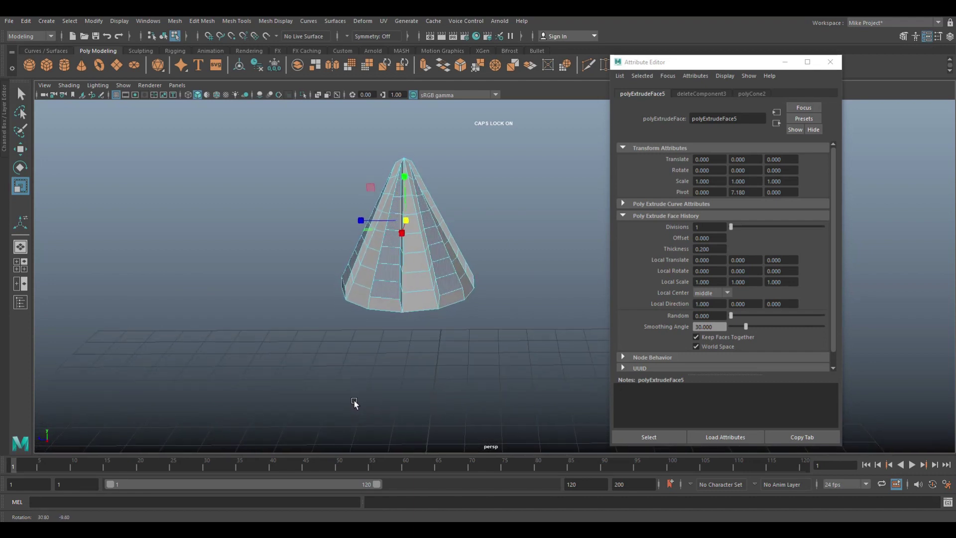
click(829, 62)
alt+drag(512, 241, 579, 302)
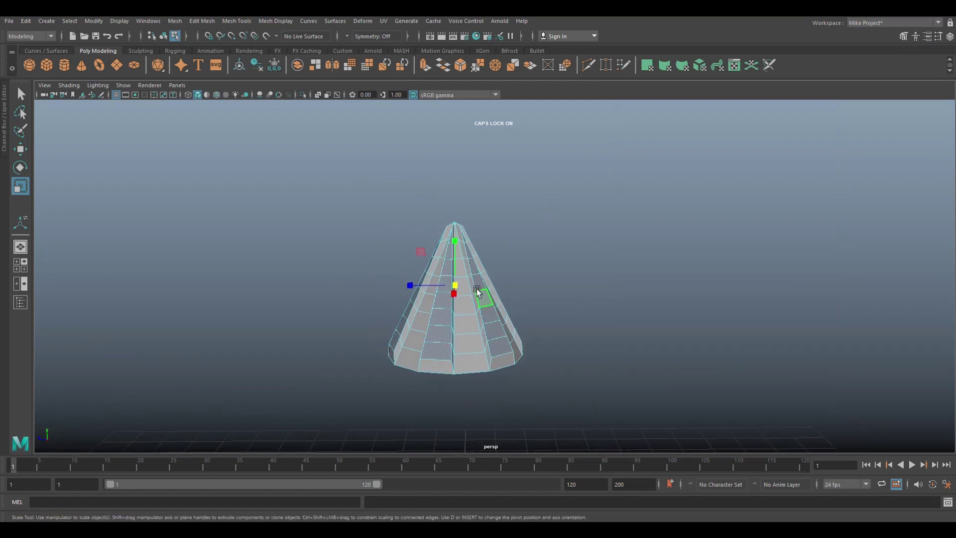
Return the ridged cone to object mode and apply a nonlinear Twist deformer to it
right_drag(473, 273, 522, 244)
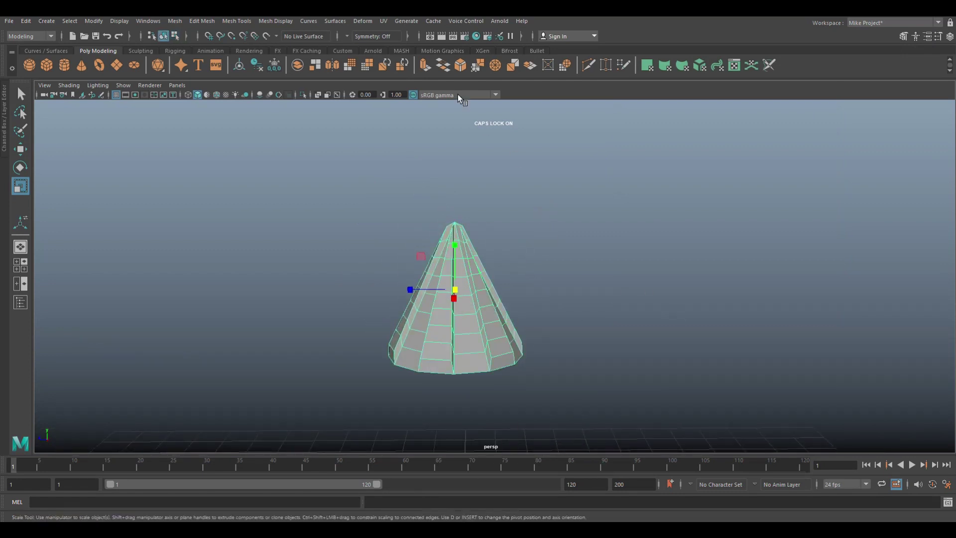
click(363, 21)
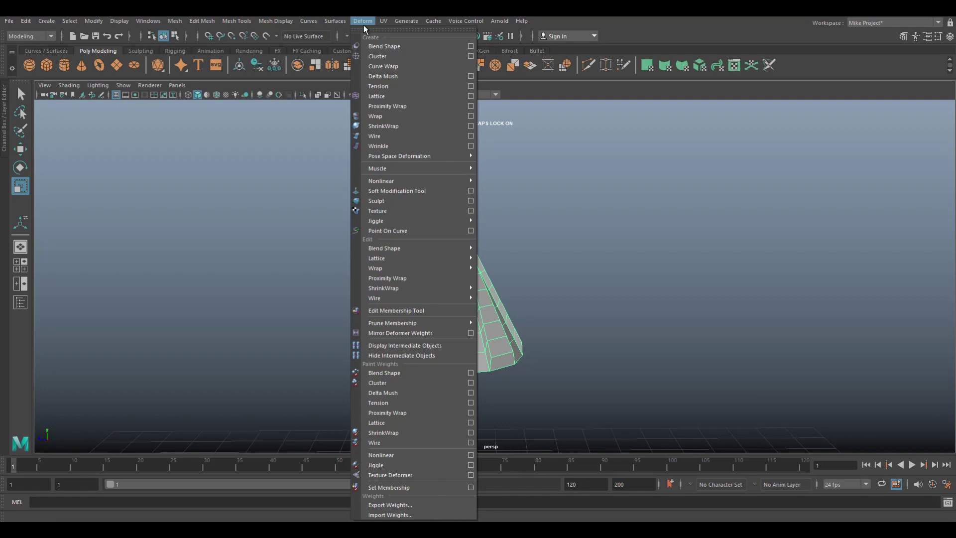
mouse_move(414, 179)
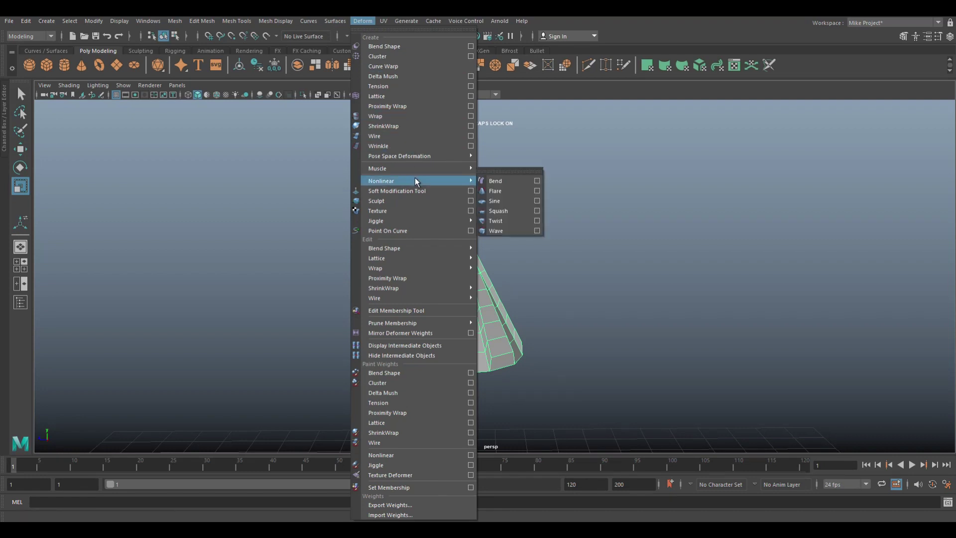
click(508, 221)
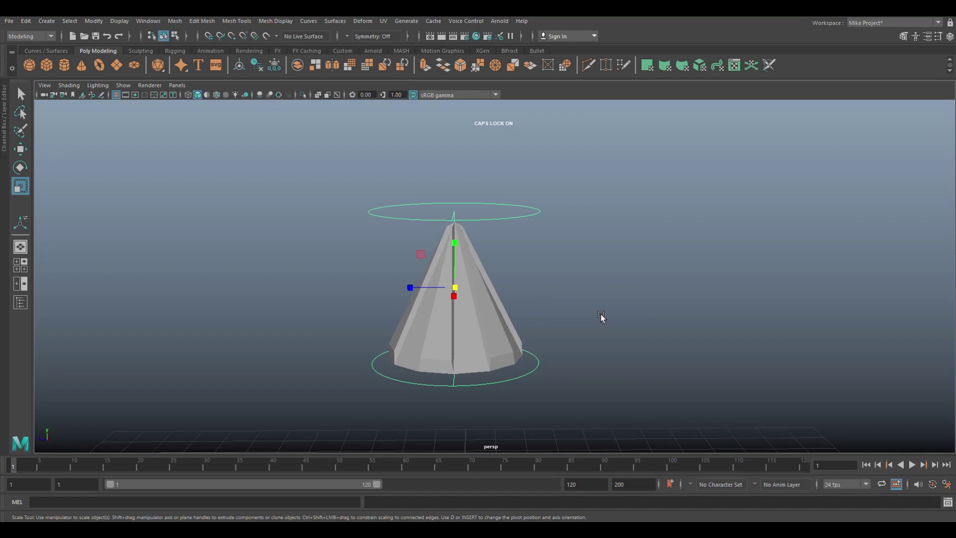
Set the twist deformer's End Angle to about 165 so the ridges spiral around the cone
key(ctrl+a)
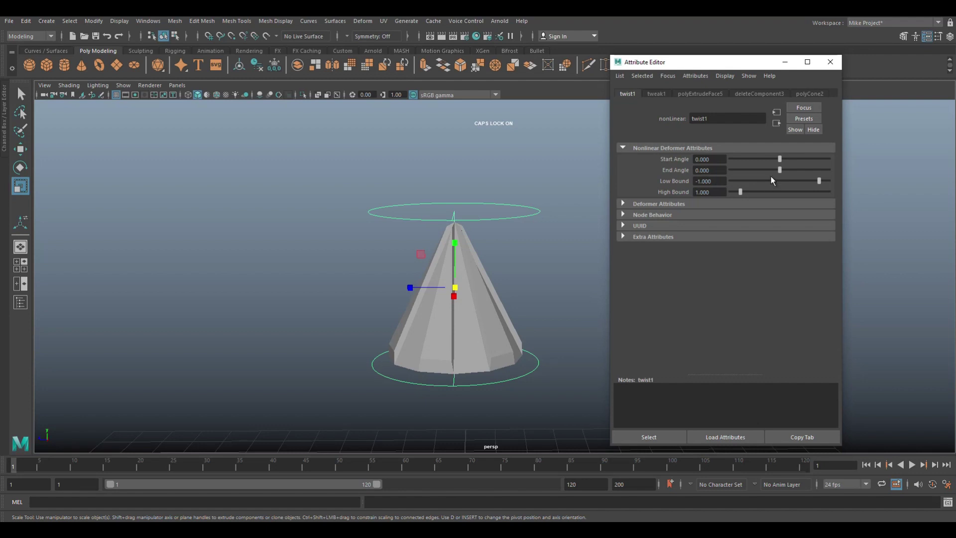
mouse_move(777, 170)
mouse_down()
mouse_move(811, 169)
mouse_move(780, 172)
mouse_move(788, 172)
mouse_up()
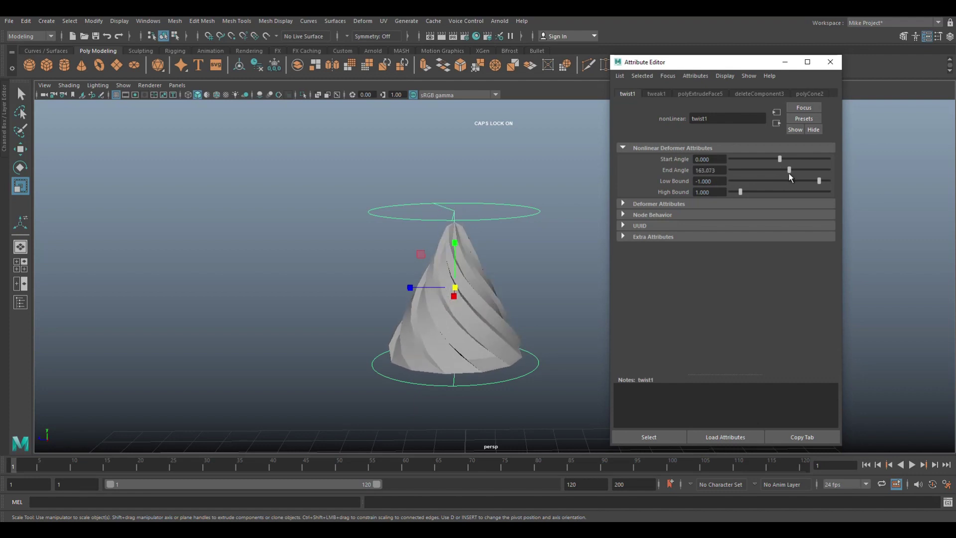
click(830, 62)
scroll(634, 285, up, 1)
alt+drag(634, 285, 628, 306)
Delete the construction history of the twisted cone
click(479, 307)
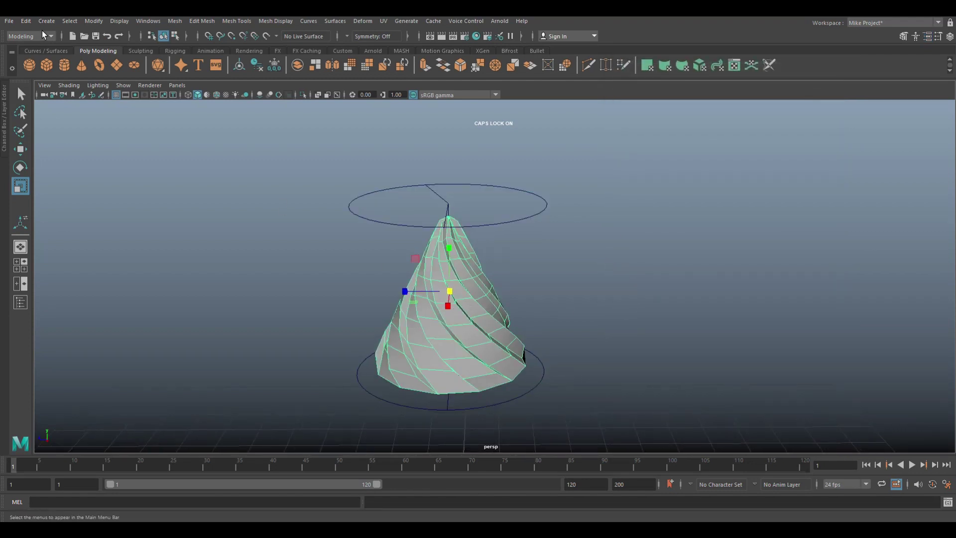
click(26, 21)
mouse_move(81, 148)
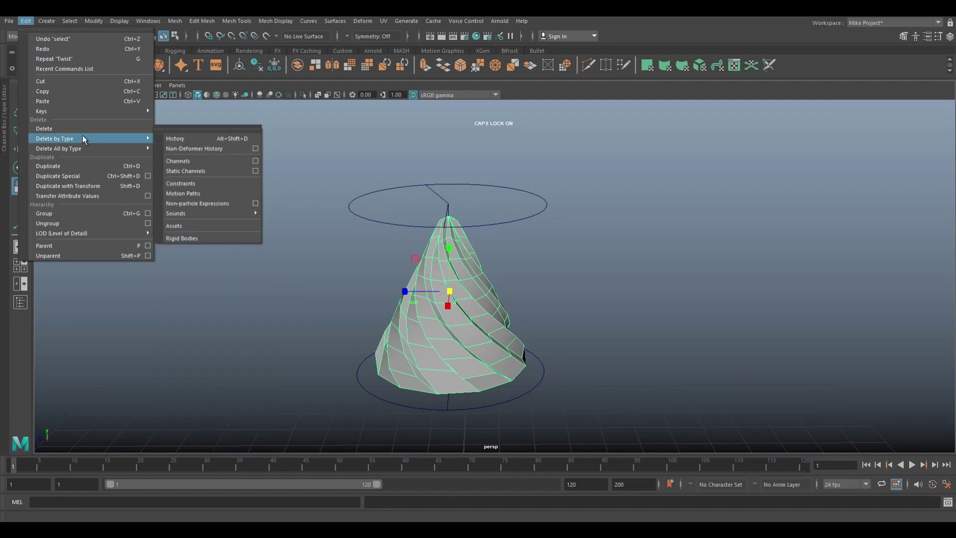
click(169, 138)
Turn on smooth mesh preview for the twisted cone and deselect it to inspect the swirl
alt+drag(546, 306, 562, 293)
alt+middle_drag(575, 282, 587, 262)
alt+drag(588, 262, 566, 288)
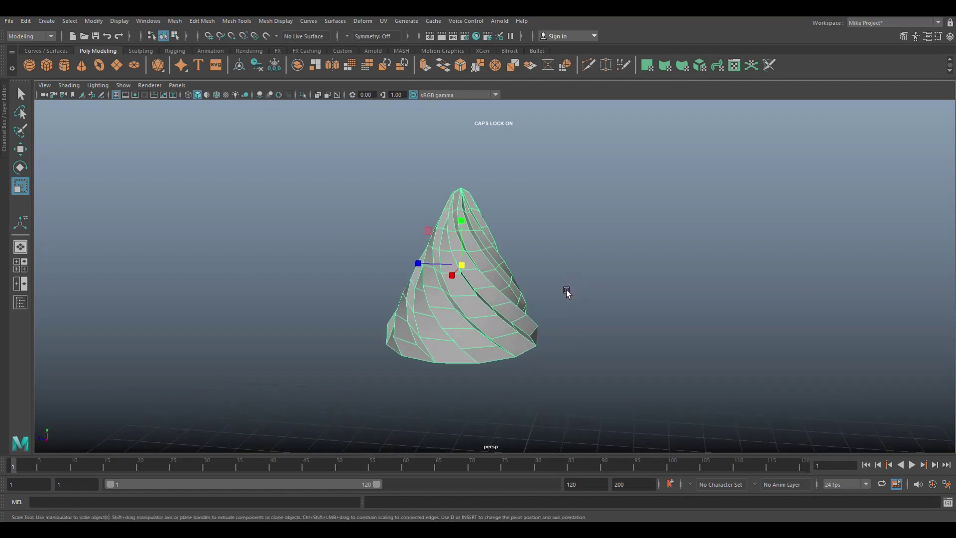
key(3)
click(581, 259)
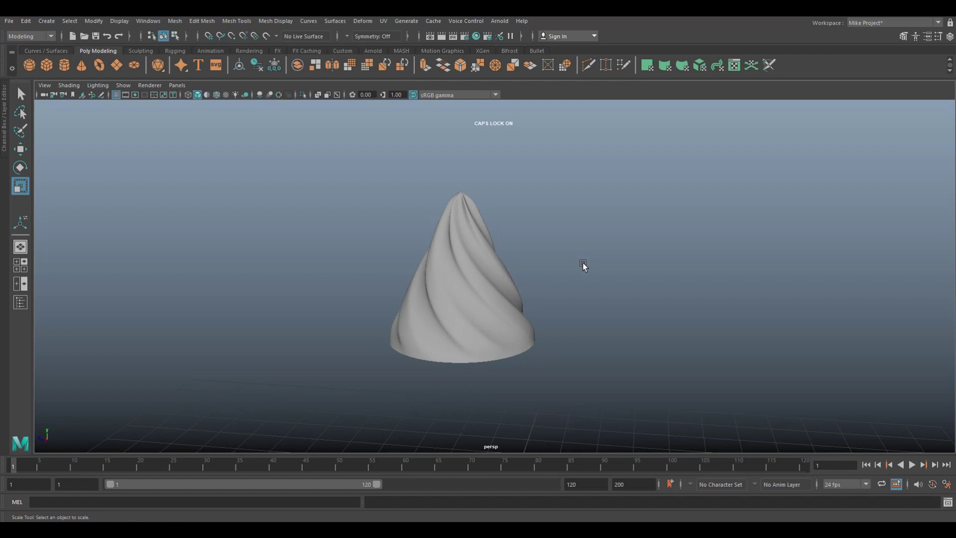
scroll(585, 266, up, 2)
mouse_move(581, 258)
alt+mouse_down()
mouse_move(597, 275)
mouse_move(520, 292)
mouse_move(586, 274)
alt+mouse_up()
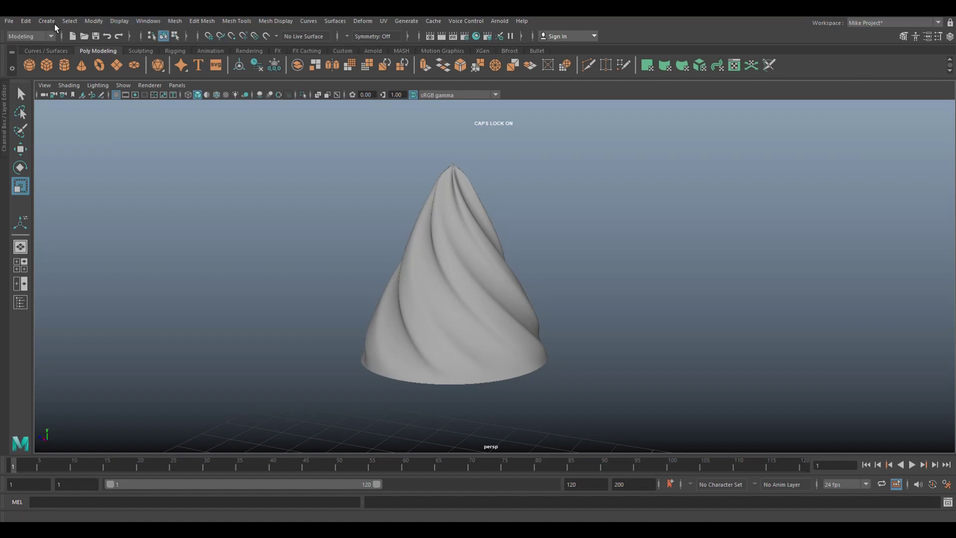
Show all hidden objects so the cup and cone body appear beneath the ice cream
click(119, 21)
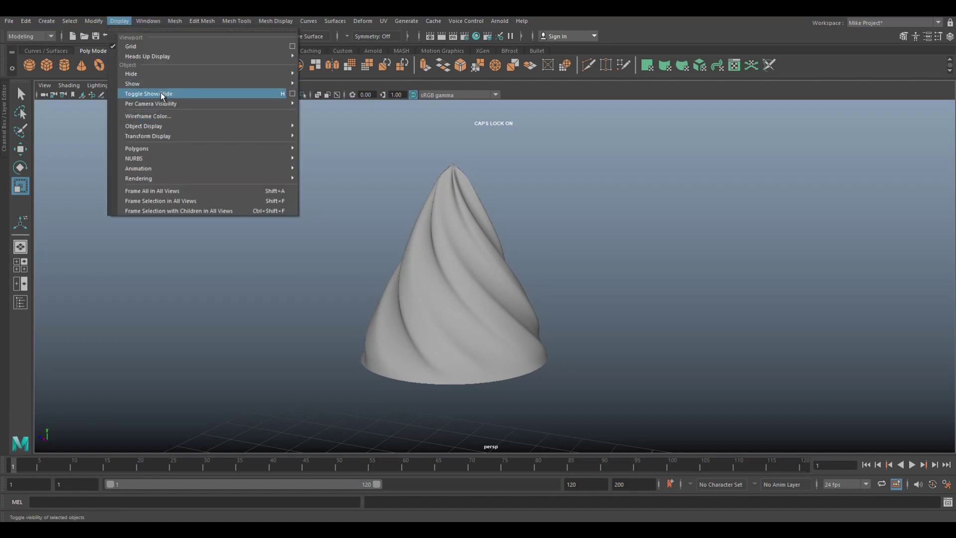
mouse_move(165, 85)
click(333, 122)
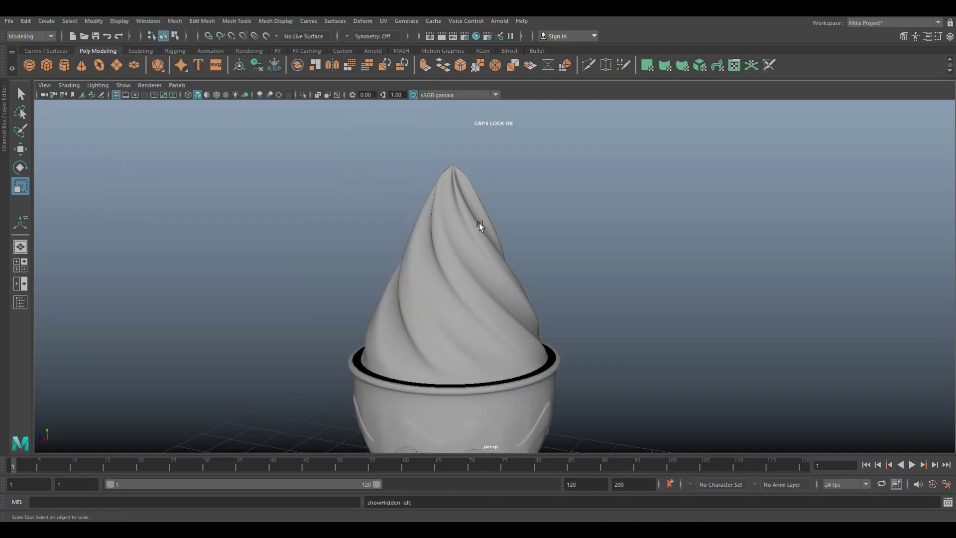
scroll(533, 259, down, 3)
mouse_move(599, 270)
alt+mouse_down()
mouse_move(608, 229)
mouse_move(614, 262)
alt+mouse_up()
Scale the ice cream swirl up slightly so its base fills the cup rim
click(477, 255)
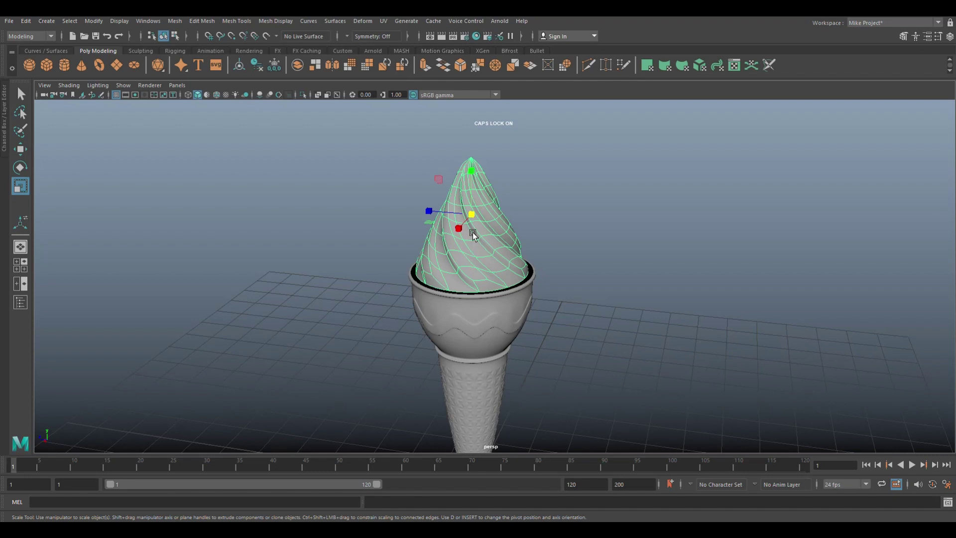
drag(472, 217, 482, 214)
alt+drag(566, 267, 675, 295)
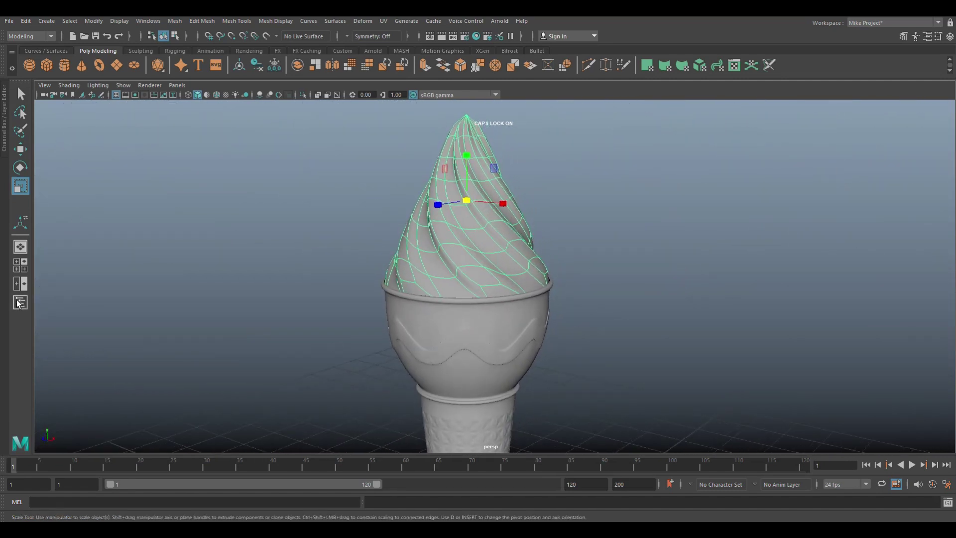
Check how the ice cream fits the cup in the front view and return to the perspective view
click(20, 264)
key(space)
scroll(506, 244, down, 5)
scroll(508, 242, up, 5)
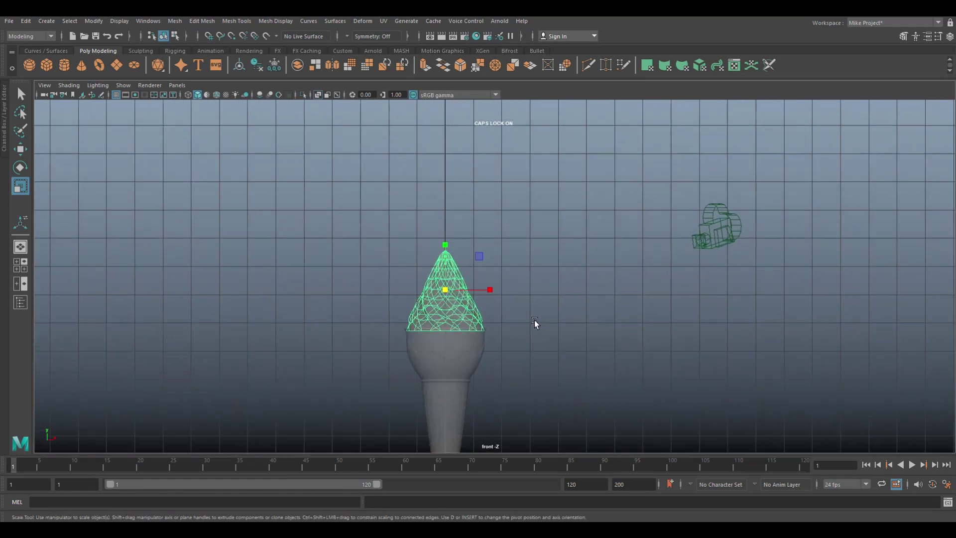
scroll(527, 319, up, 2)
click(20, 265)
key(space)
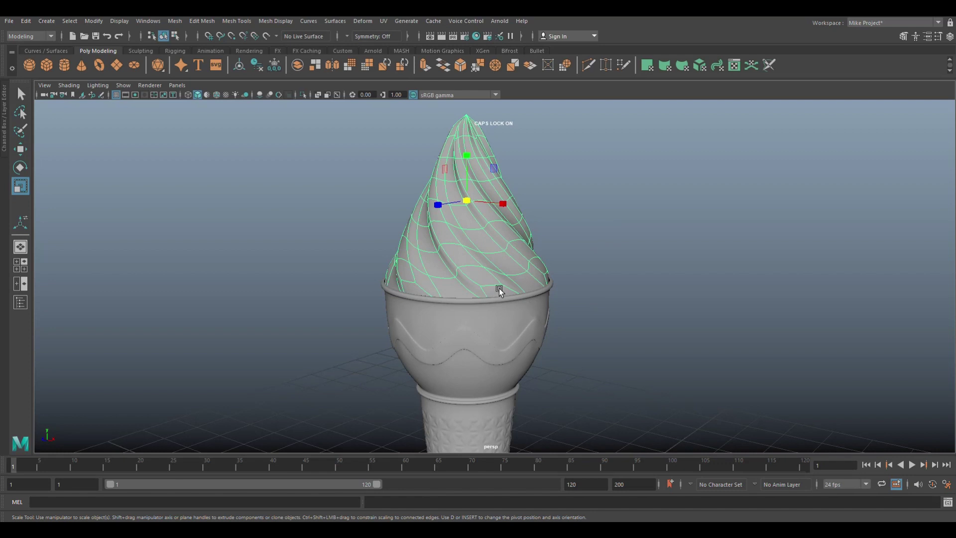
Turn off the swirl's smooth preview and widen its lower half by scaling a horizontal edge loop with Soft Select on
key(1)
right_drag(490, 246, 488, 231)
double_click(491, 254)
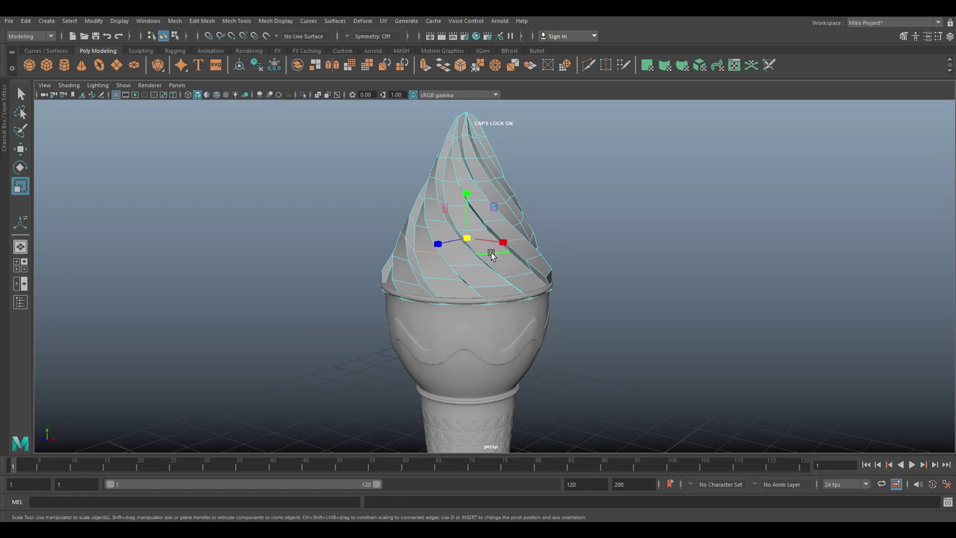
key(b)
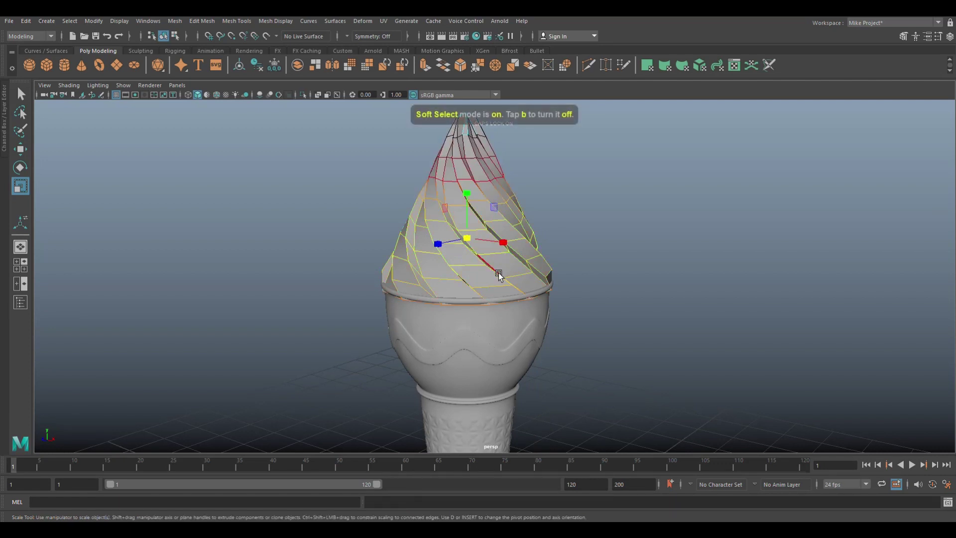
drag(467, 242, 491, 237)
drag(479, 238, 474, 237)
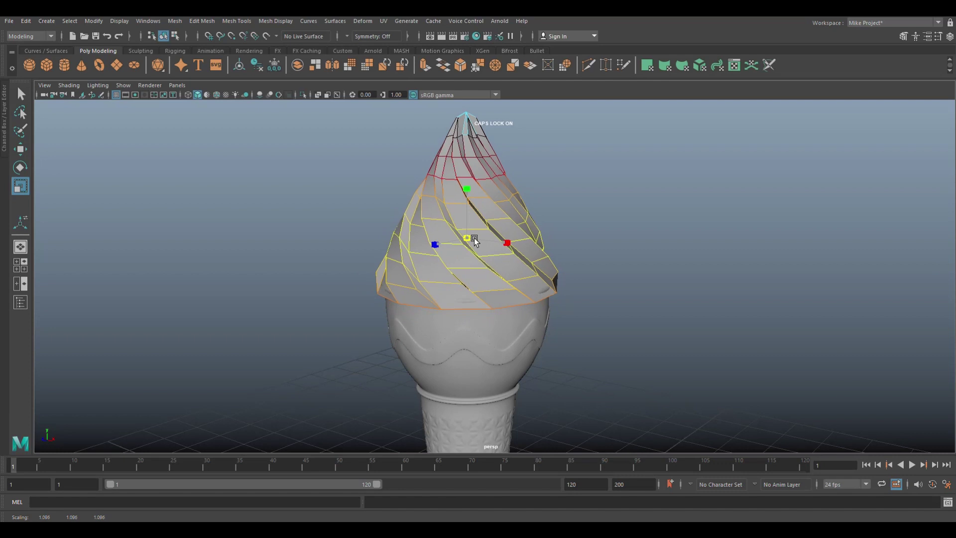
Select an edge loop near the top of the swirl and scale it out slightly with soft selection
right_drag(470, 154, 472, 190)
mouse_move(474, 154)
right_down()
mouse_move(483, 153)
mouse_move(474, 145)
right_up()
click(471, 157)
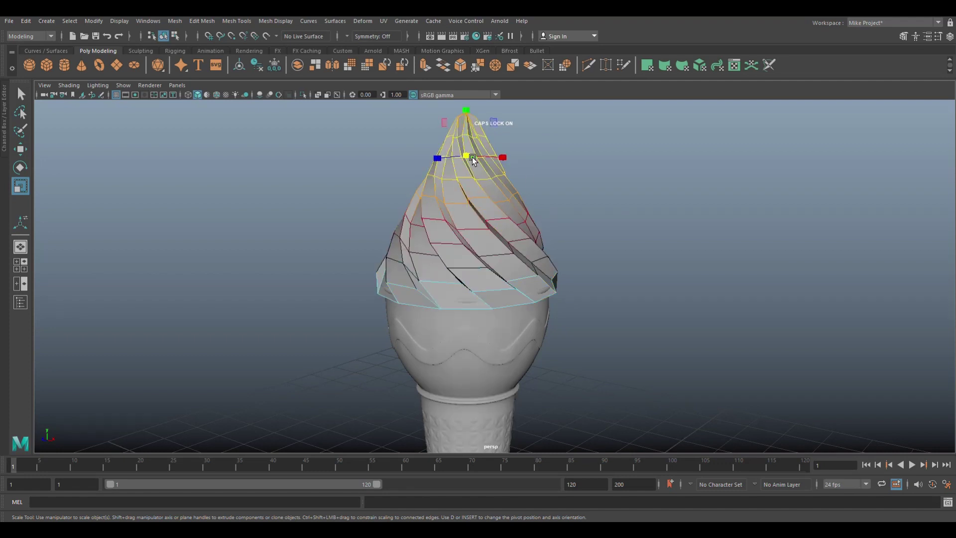
mouse_move(468, 152)
mouse_down()
mouse_move(484, 154)
mouse_move(474, 159)
mouse_up()
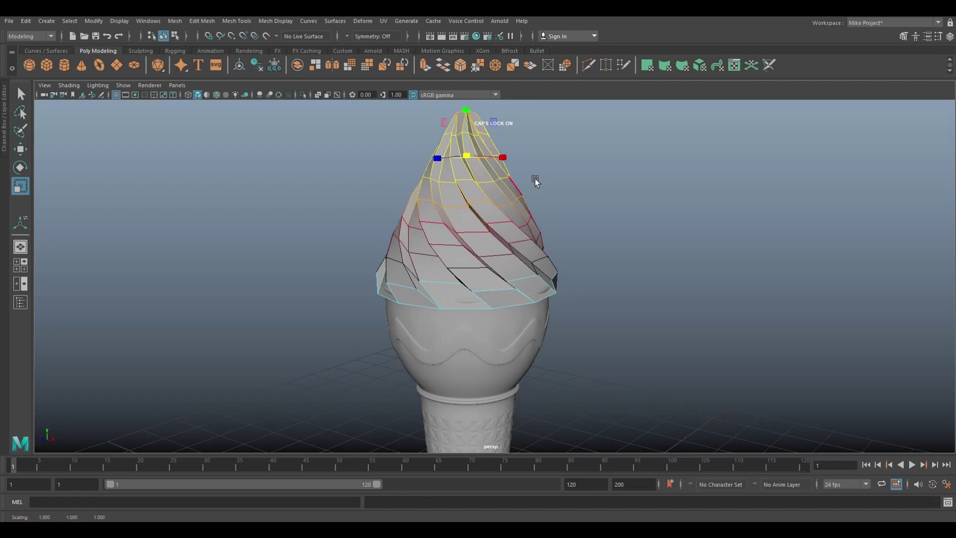
Select the vertices at the swirl's tip and adjust the soft selection falloff radius
scroll(572, 242, up, 2)
scroll(518, 228, up, 2)
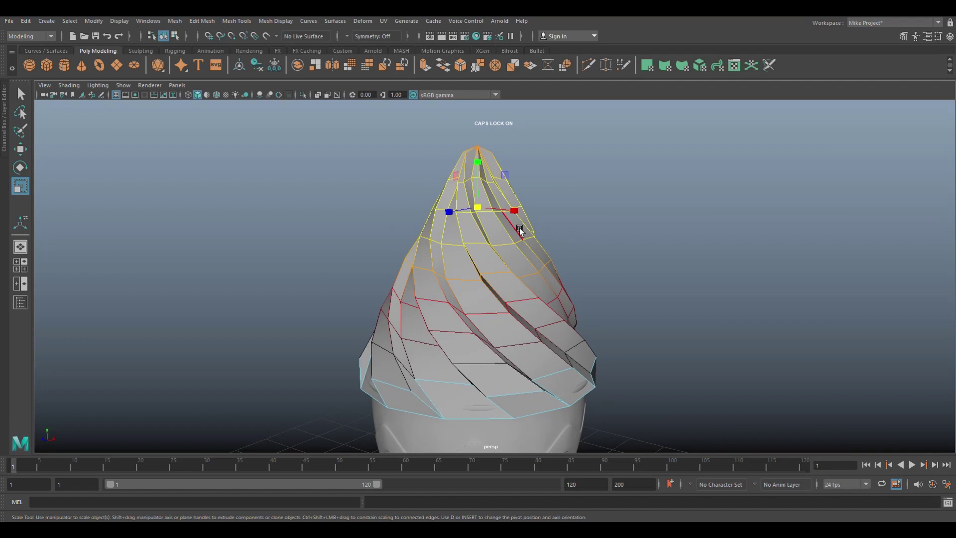
right_drag(476, 149, 427, 151)
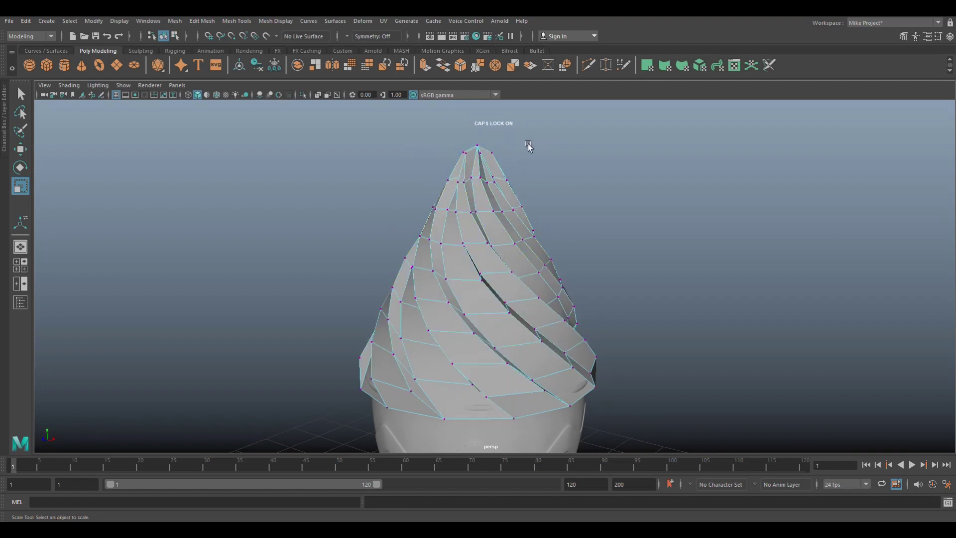
drag(443, 136, 529, 158)
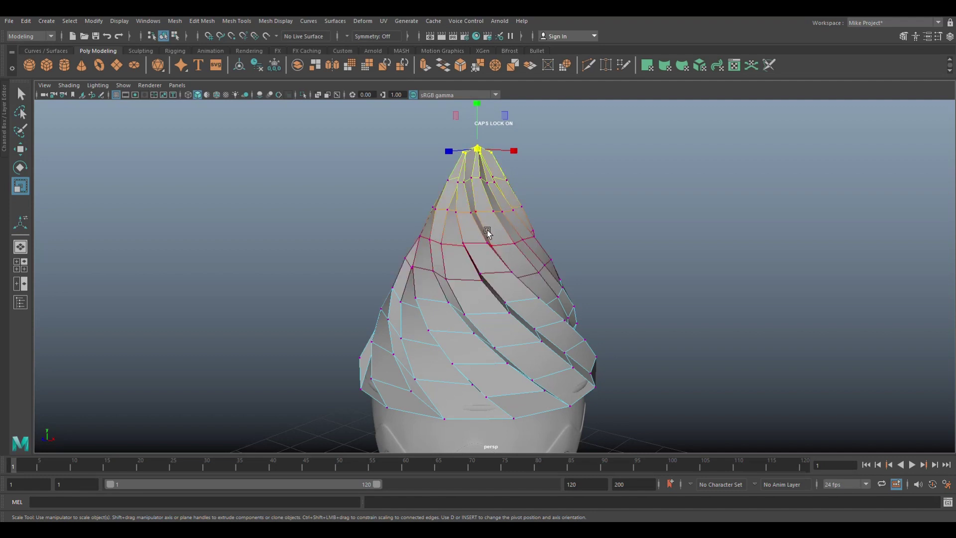
drag(489, 225, 525, 246)
Narrow the soft selection falloff around the tip vertices and move the tip about 0.075 along X
key(w)
drag(516, 155, 520, 155)
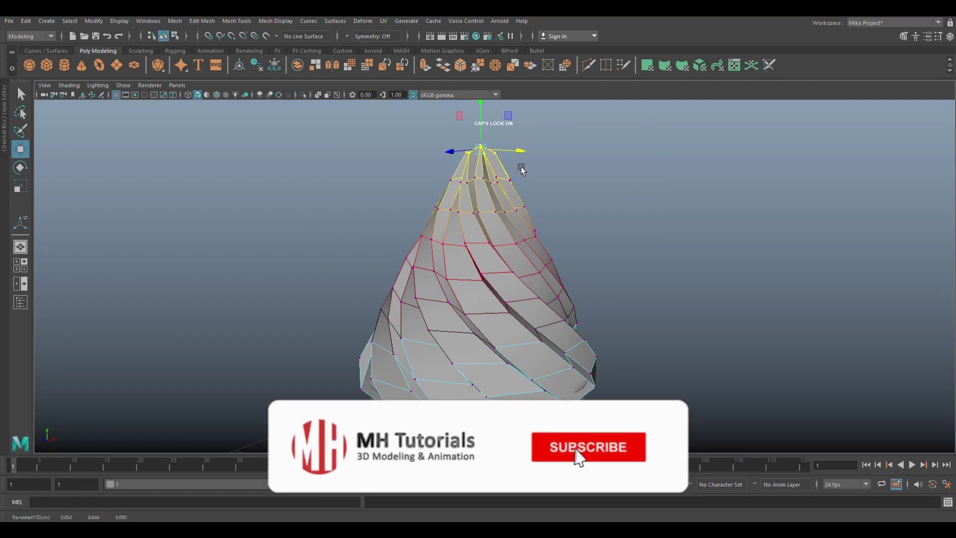
key(ctrl+z)
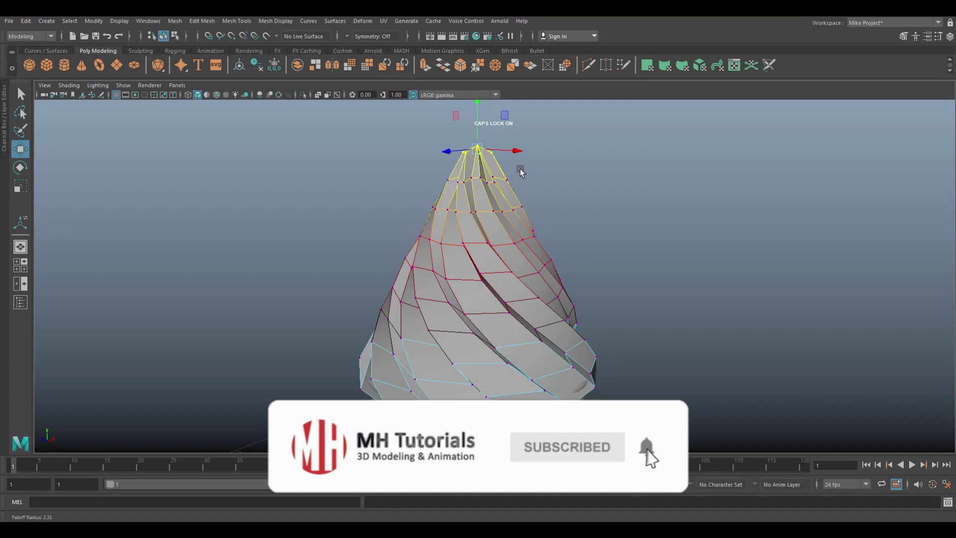
drag(511, 171, 394, 172)
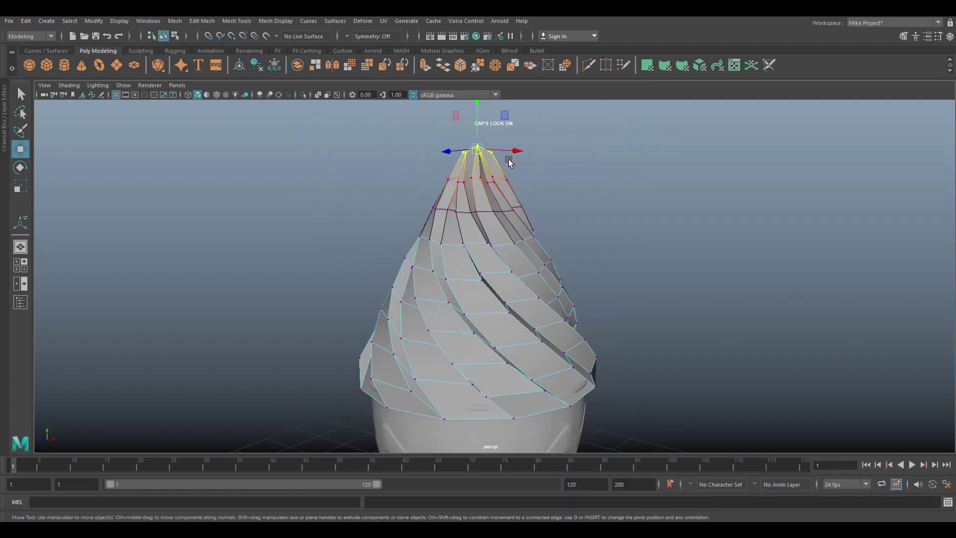
drag(517, 151, 520, 153)
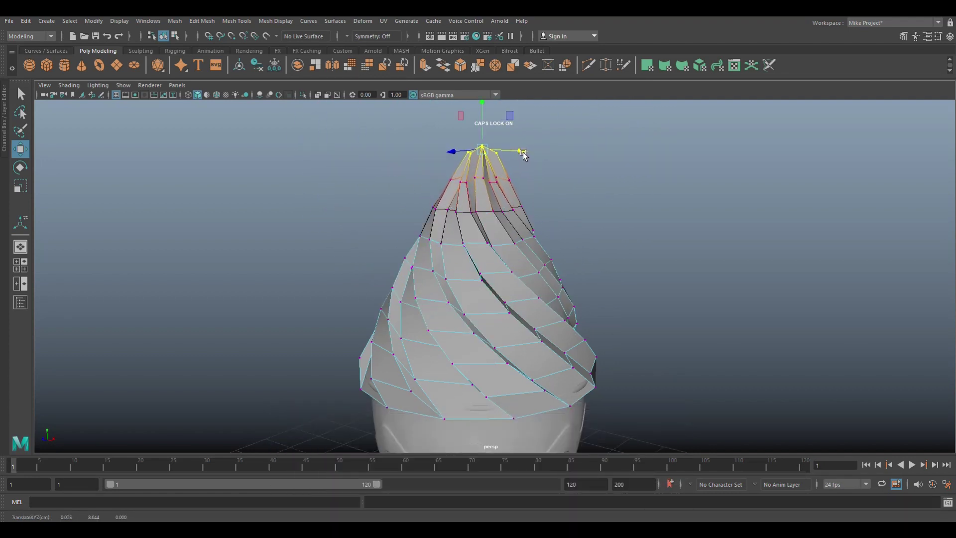
Return the swirl to object mode and scale it uniformly down to about 1.35 so its base fits inside the cup rim
click(20, 265)
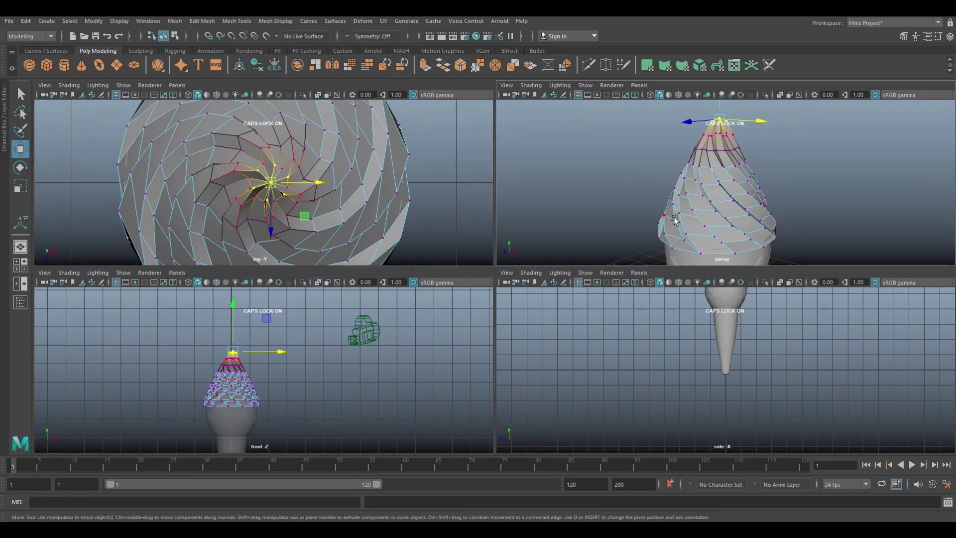
key(space)
click(682, 256)
alt+drag(648, 267, 523, 282)
right_drag(522, 282, 557, 277)
key(r)
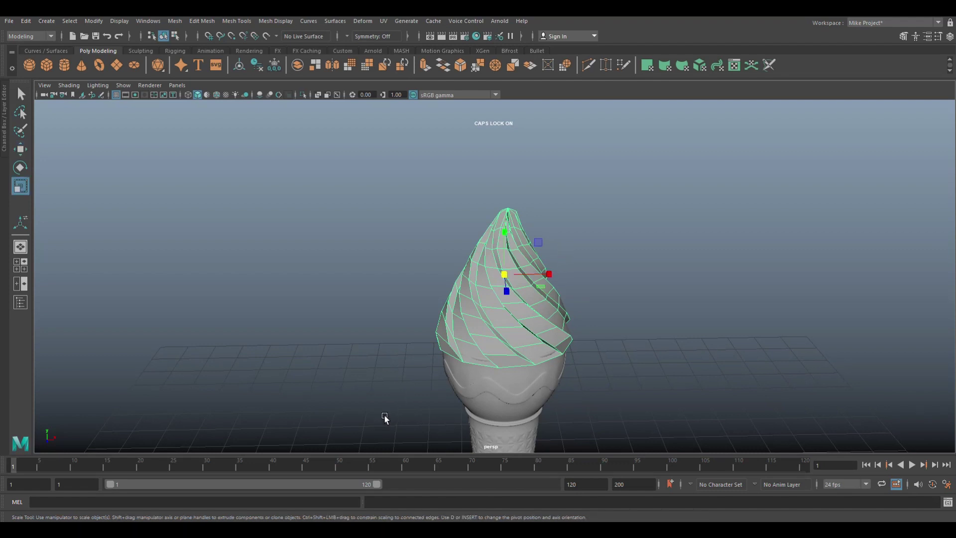
click(503, 275)
drag(504, 275, 494, 279)
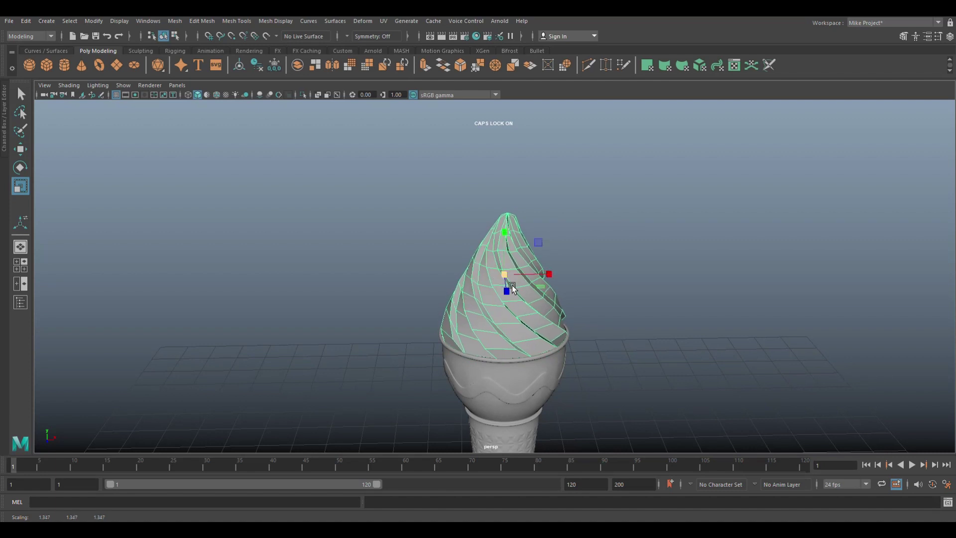
Smooth the swirl mesh with 2 divisions and deselect it to check the result
click(175, 21)
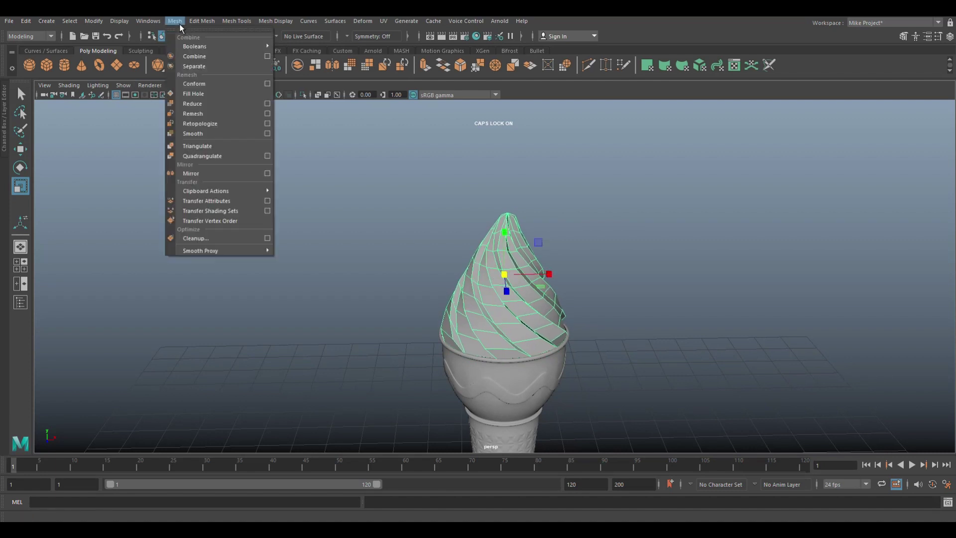
click(200, 134)
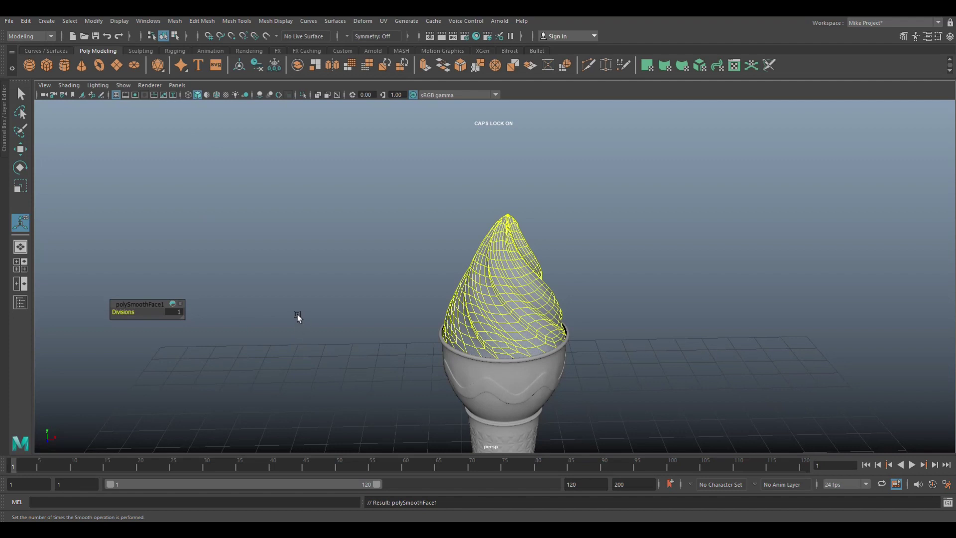
click(172, 312)
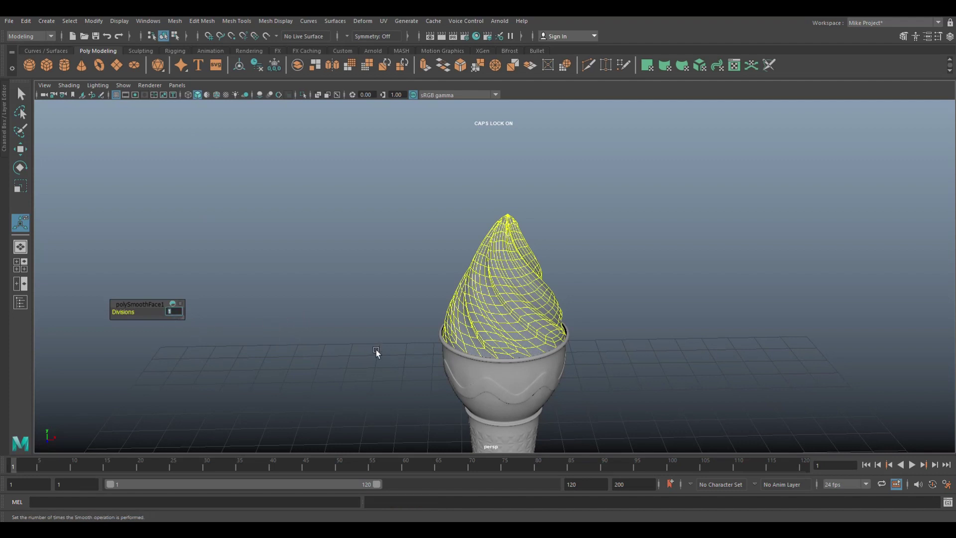
key(Return)
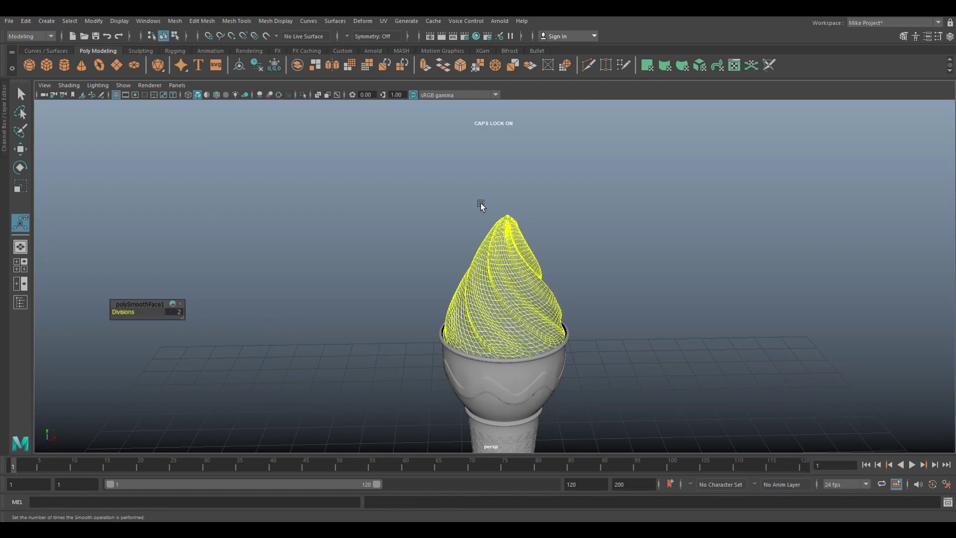
click(596, 283)
alt+drag(629, 326, 582, 335)
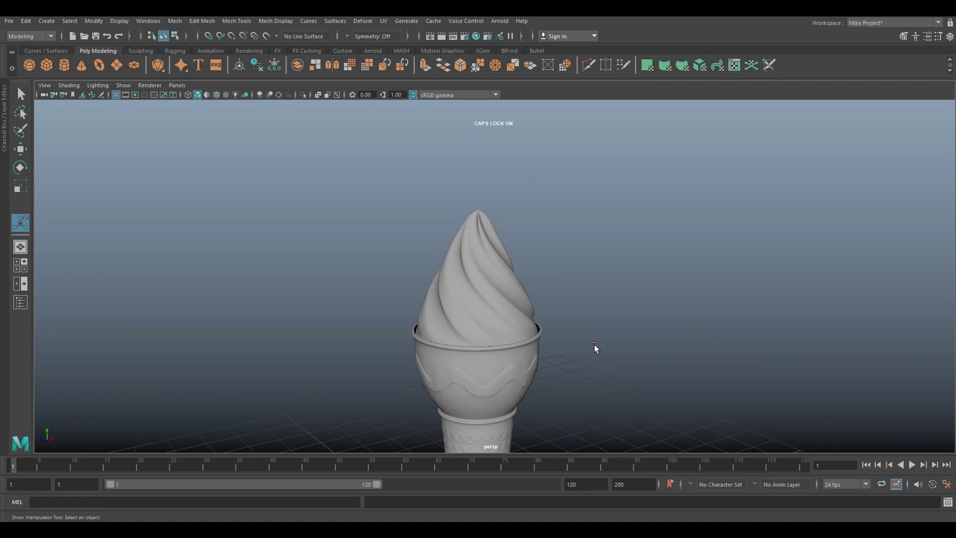
Turn off the smooth preview on the cone and cup mesh, apply Smooth to its geometry, and deselect it
scroll(623, 247, up, 4)
click(529, 264)
key(ctrl+e)
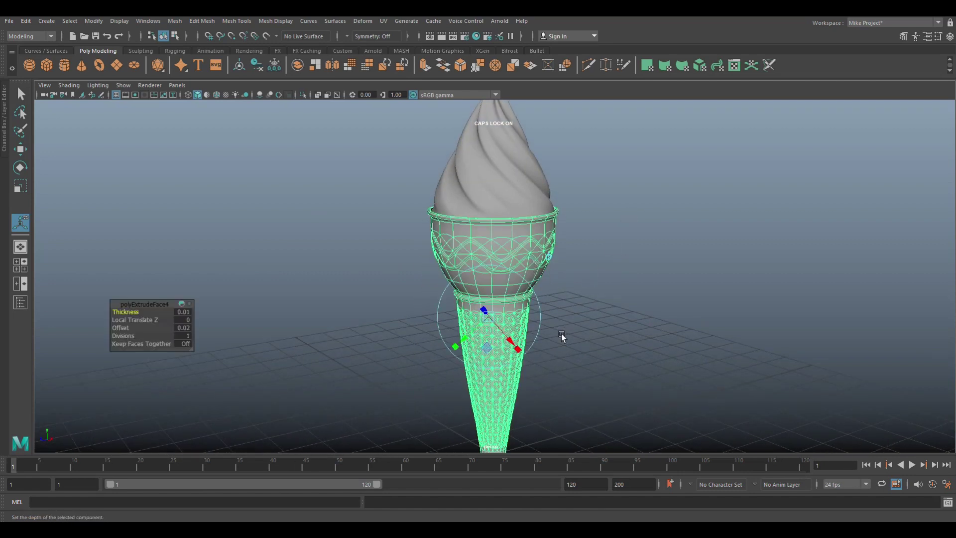
key(1)
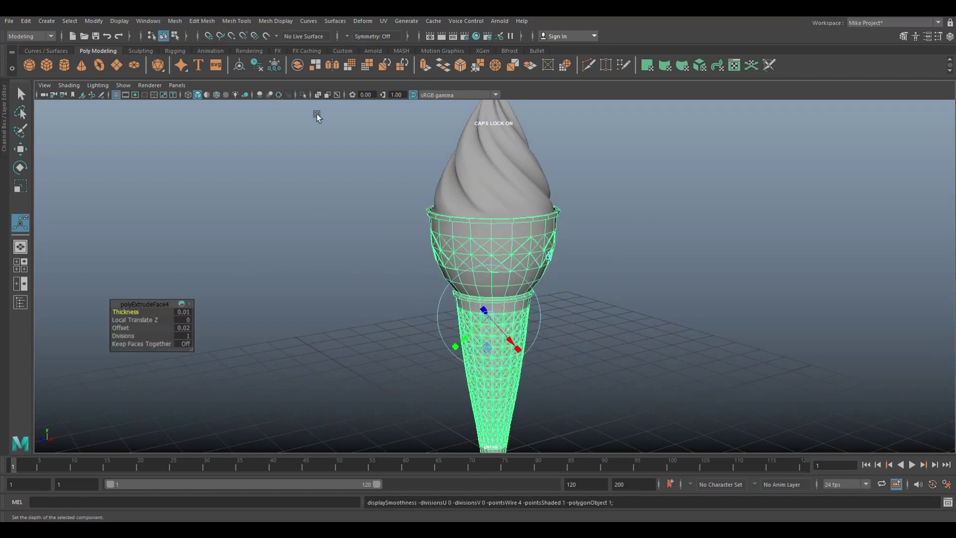
click(175, 21)
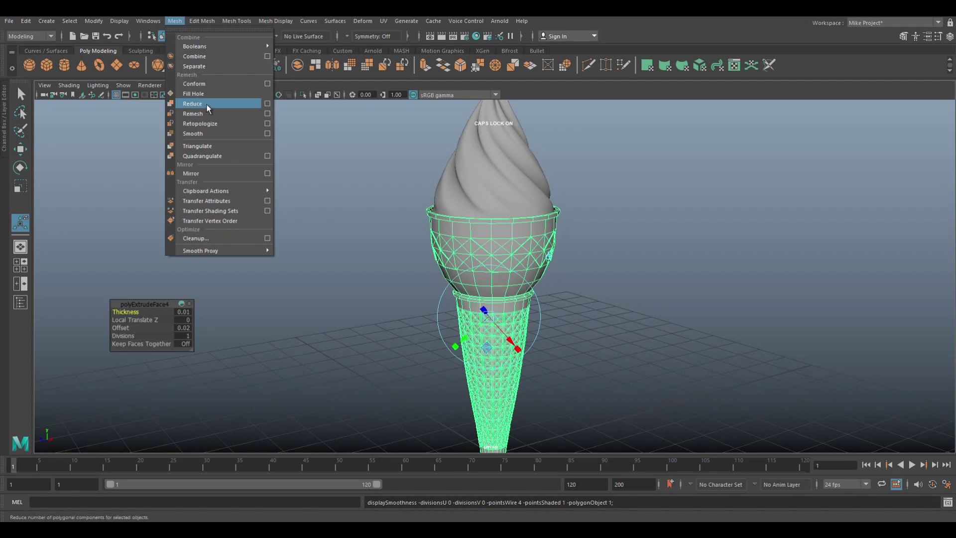
click(201, 134)
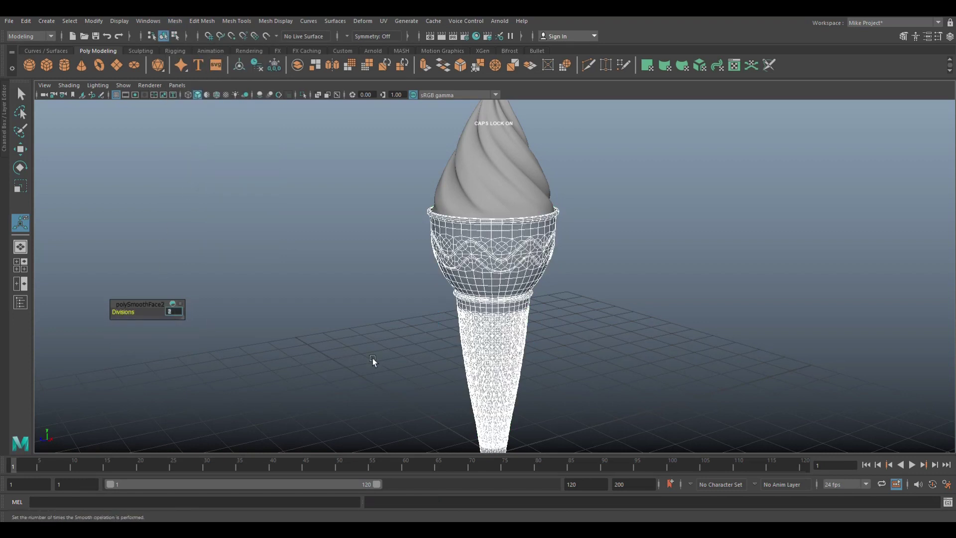
click(723, 289)
alt+drag(722, 289, 702, 282)
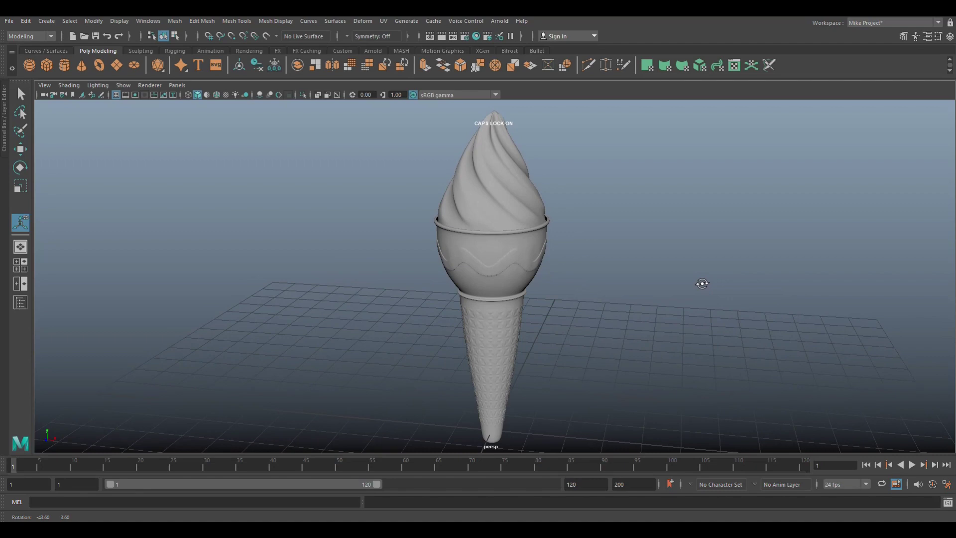